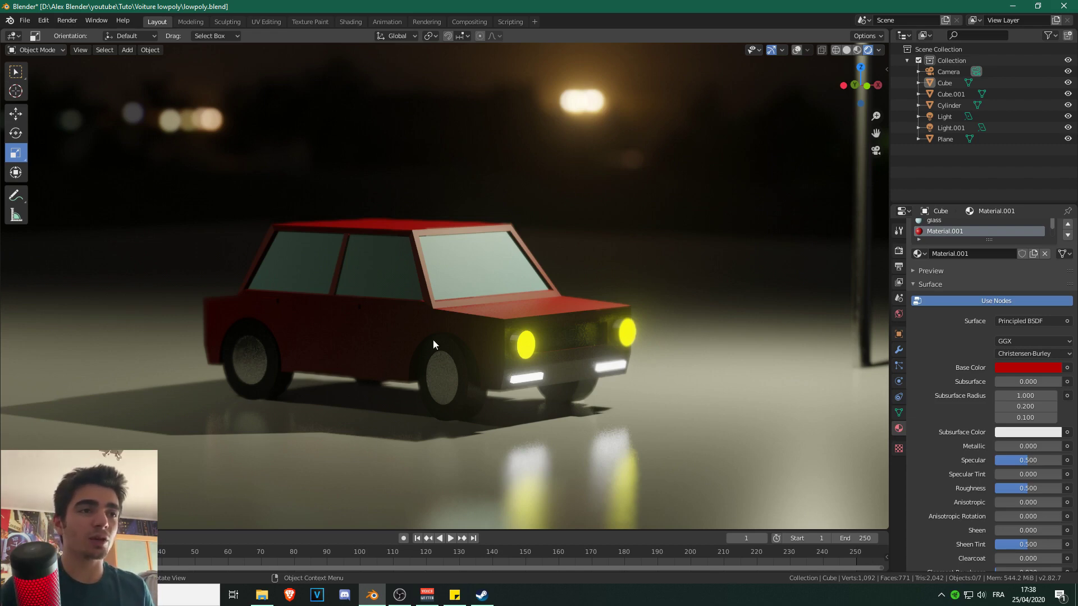
Examine the finished low-poly car scene outside the camera view, orbiting around the car and its lighting.
click(564, 326)
key(KP_0)
scroll(442, 281, up, 3)
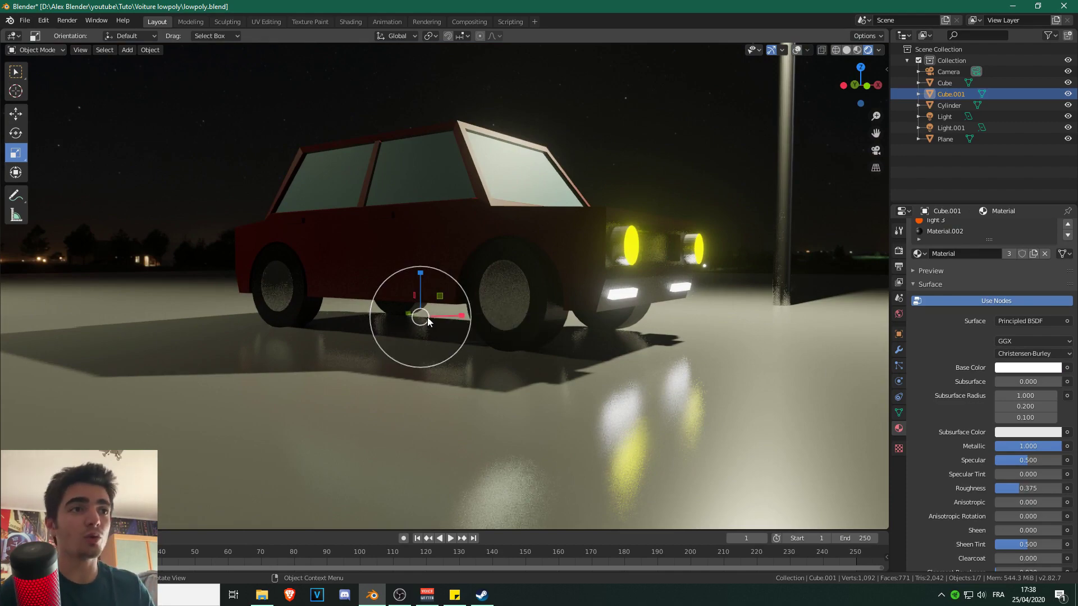
scroll(421, 316, down, 2)
mouse_move(481, 302)
middle_down()
mouse_move(382, 328)
mouse_move(294, 314)
mouse_move(422, 320)
mouse_move(473, 336)
mouse_move(484, 317)
middle_up()
click(635, 156)
middle_drag(561, 325, 441, 326)
click(507, 222)
middle_drag(511, 236, 428, 288)
scroll(392, 287, down, 2)
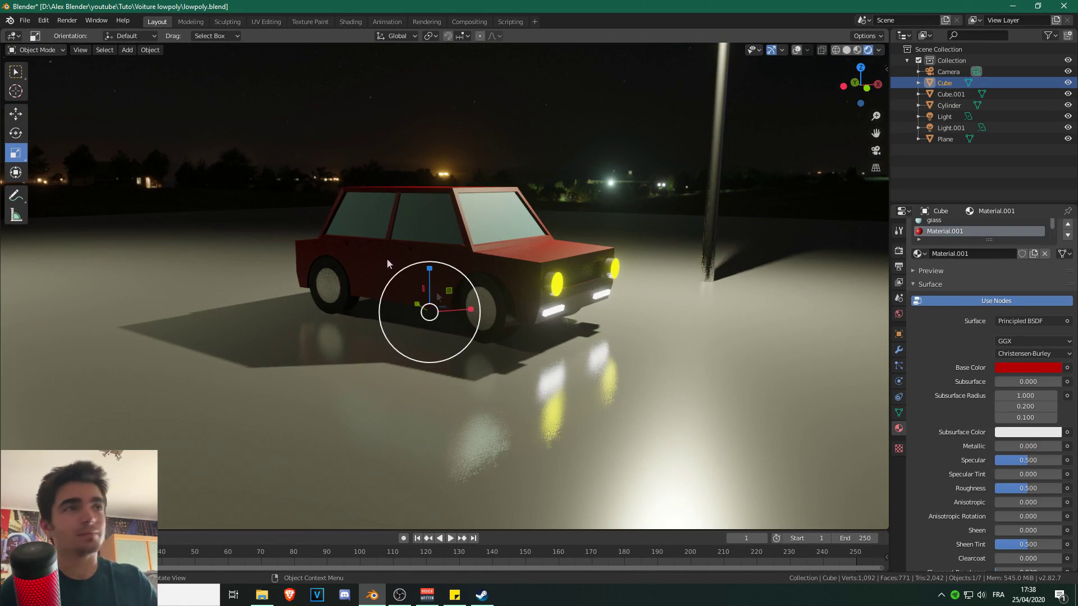
Start a new default scene without saving the changes to the lowpoly file.
click(25, 20)
mouse_move(34, 33)
click(167, 33)
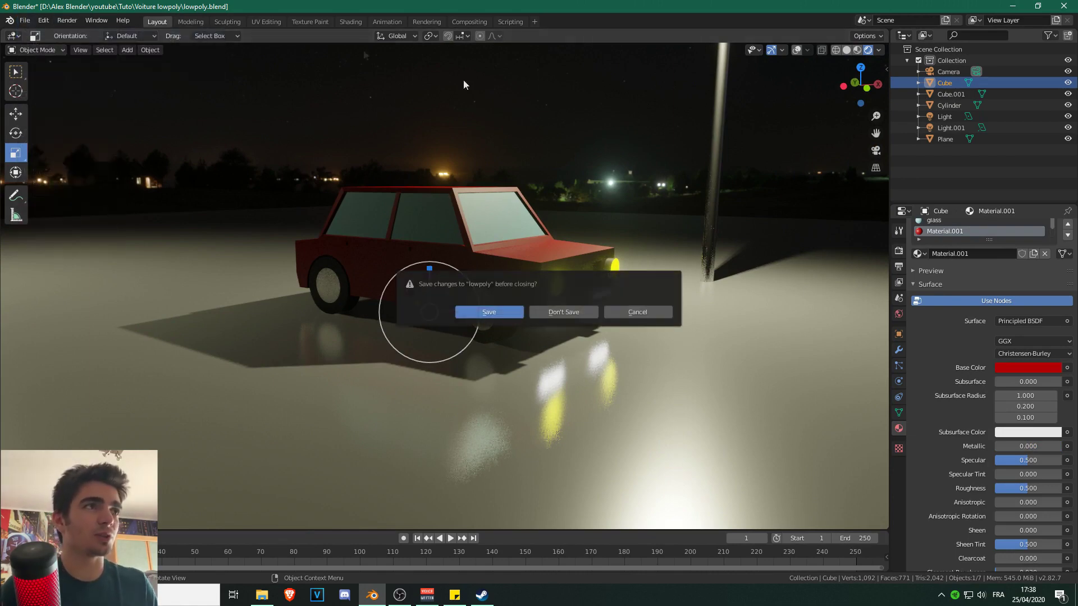
click(556, 312)
middle_drag(566, 331, 395, 161)
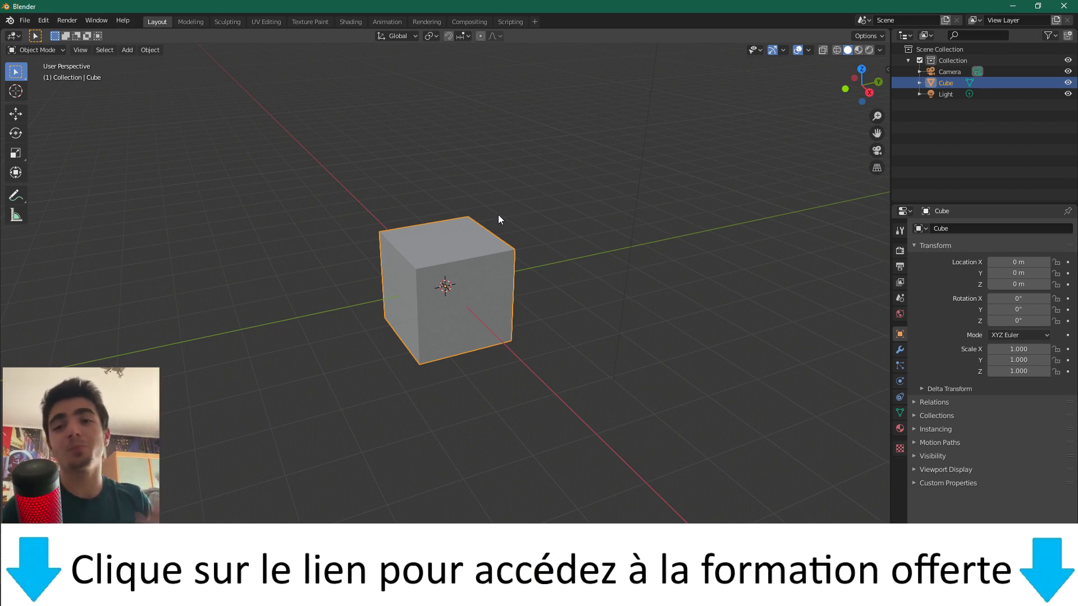
Show the default cube in wireframe from the right orthographic view.
middle_drag(498, 219, 514, 271)
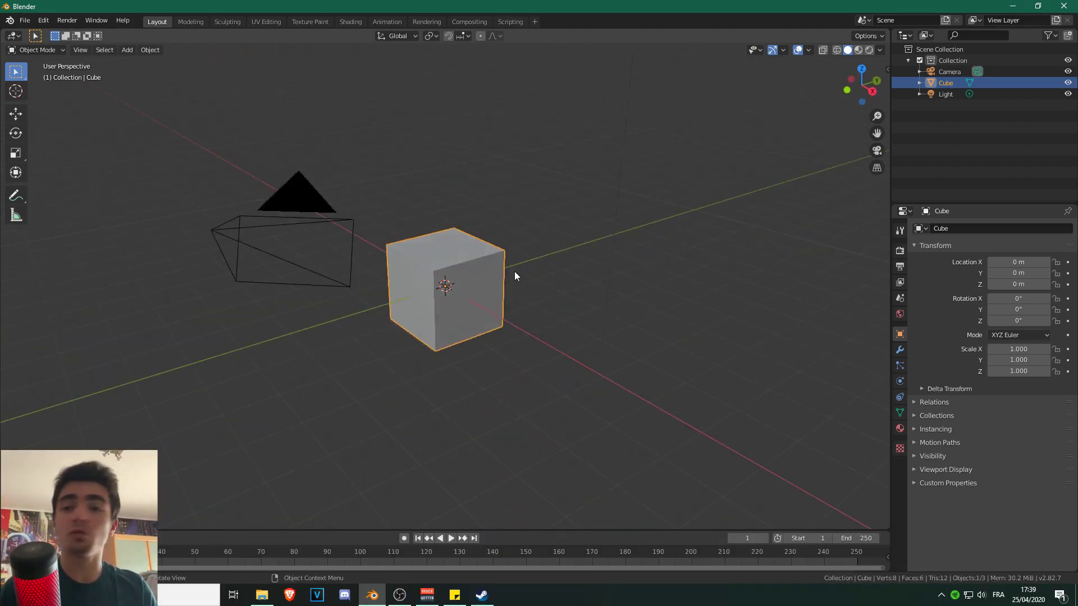
scroll(513, 283, up, 2)
scroll(513, 283, down, 1)
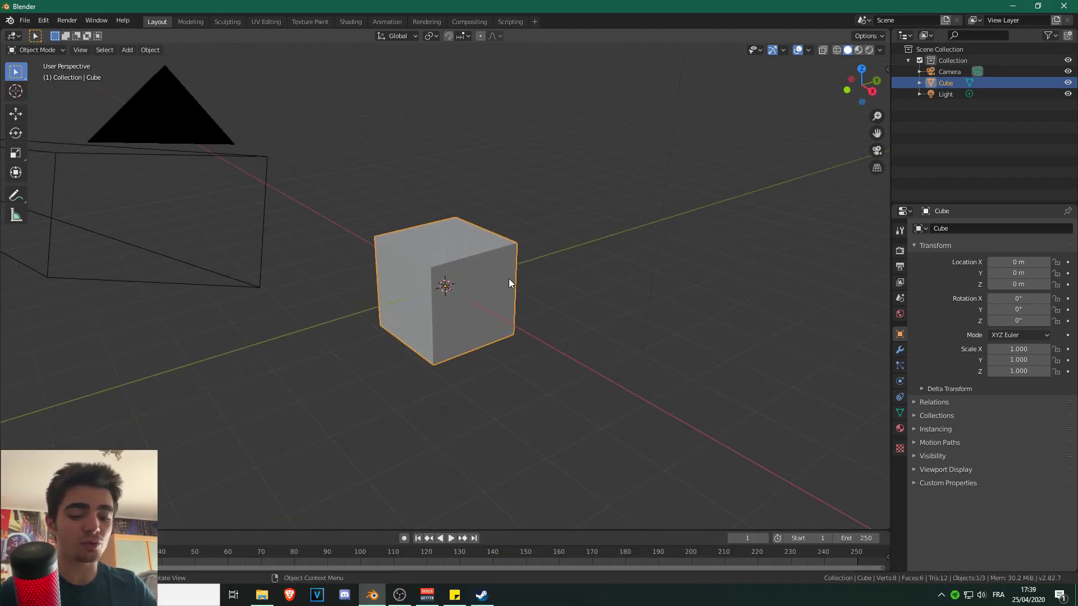
key(KP_3)
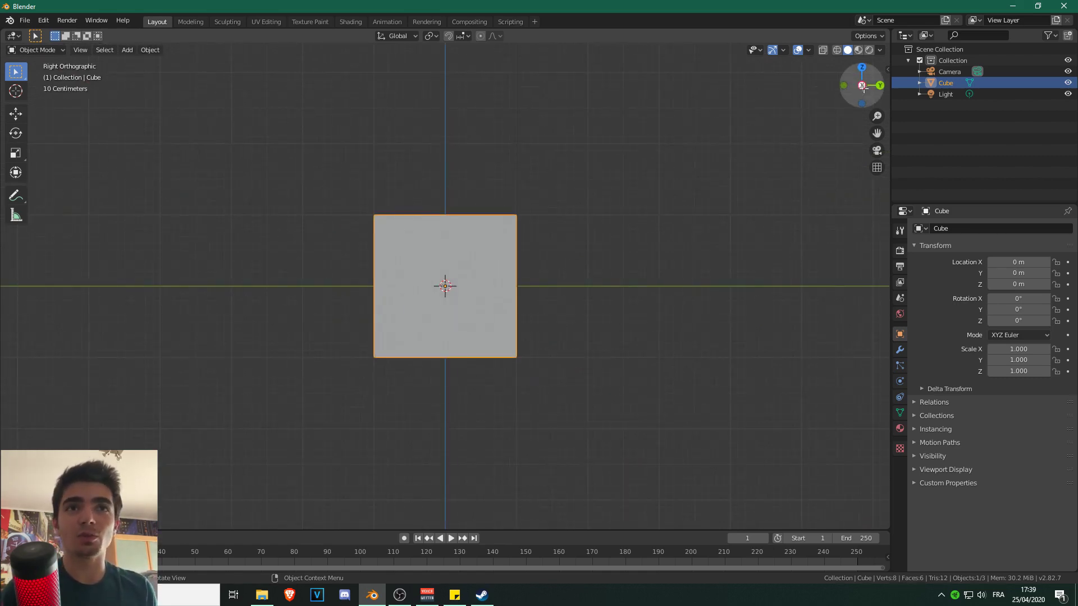
scroll(517, 229, up, 2)
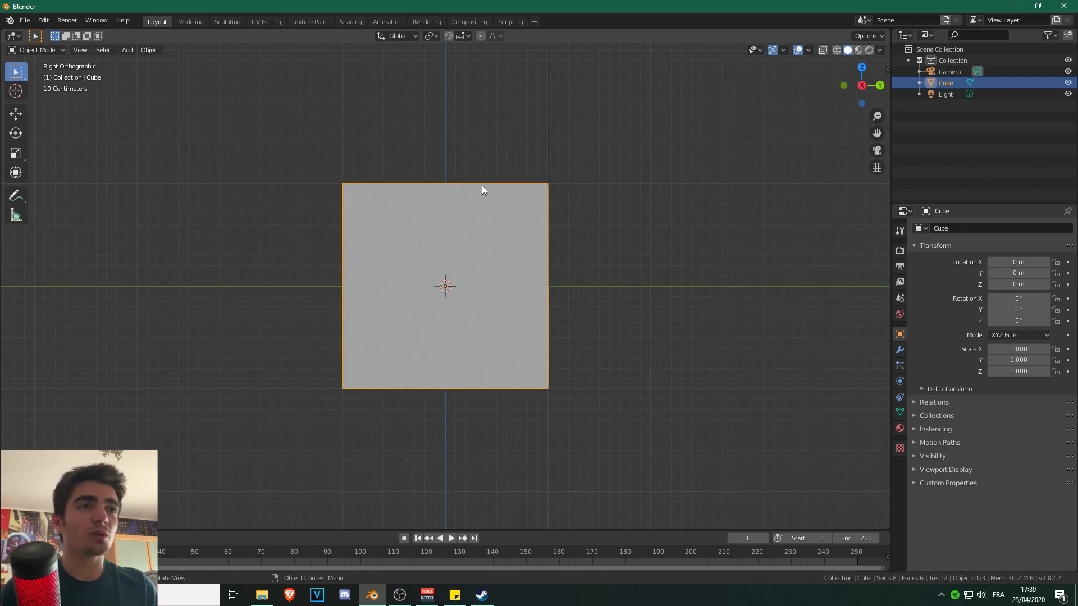
click(837, 50)
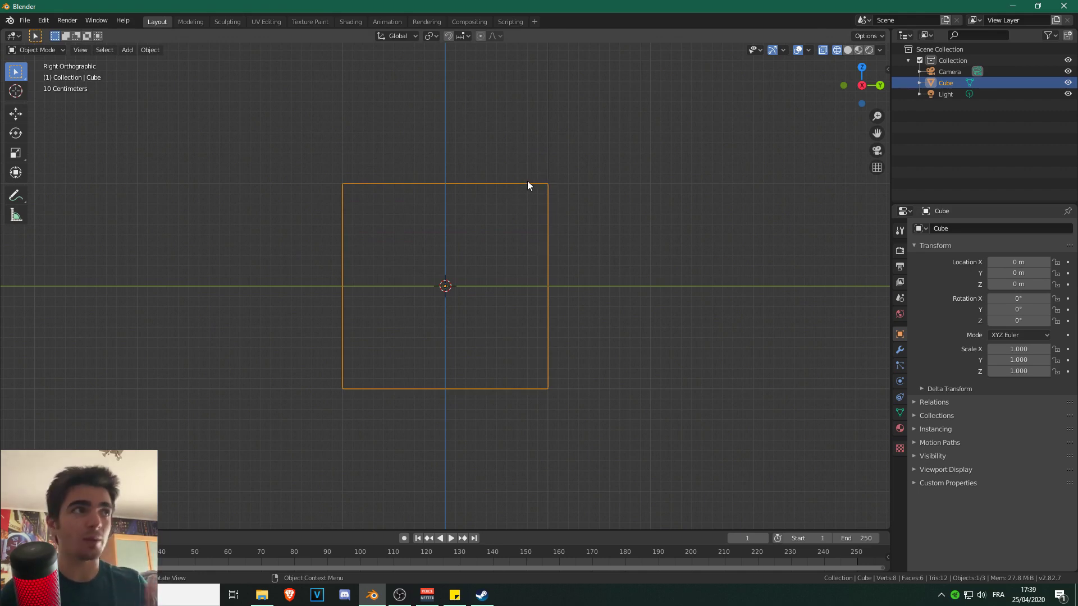
click(37, 50)
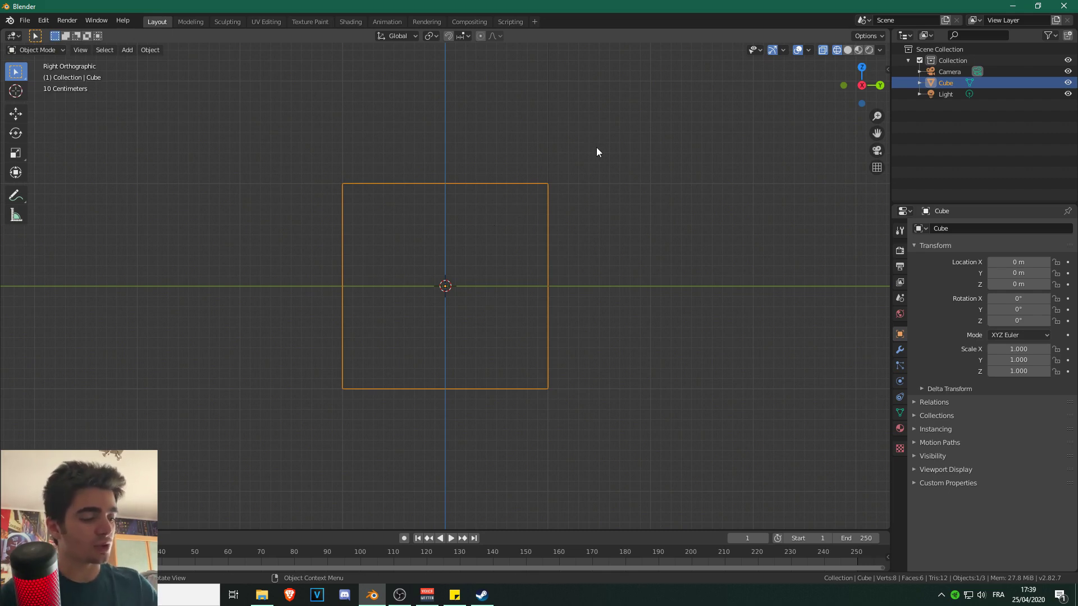
Move the cube up 1 m along the Z axis so its base sits on the ground line.
key(g)
key(z)
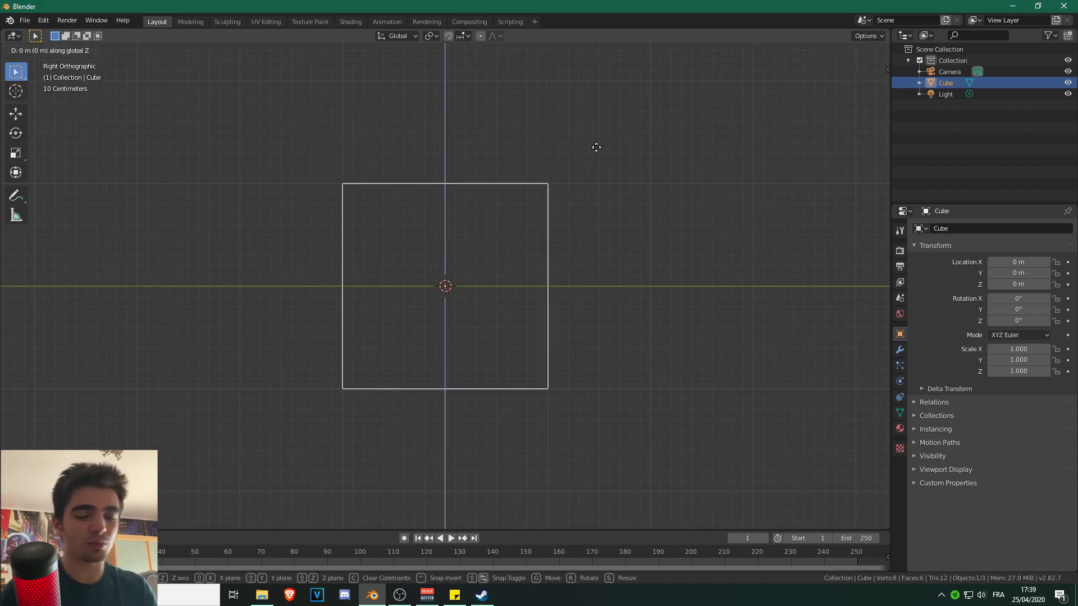
text(1)
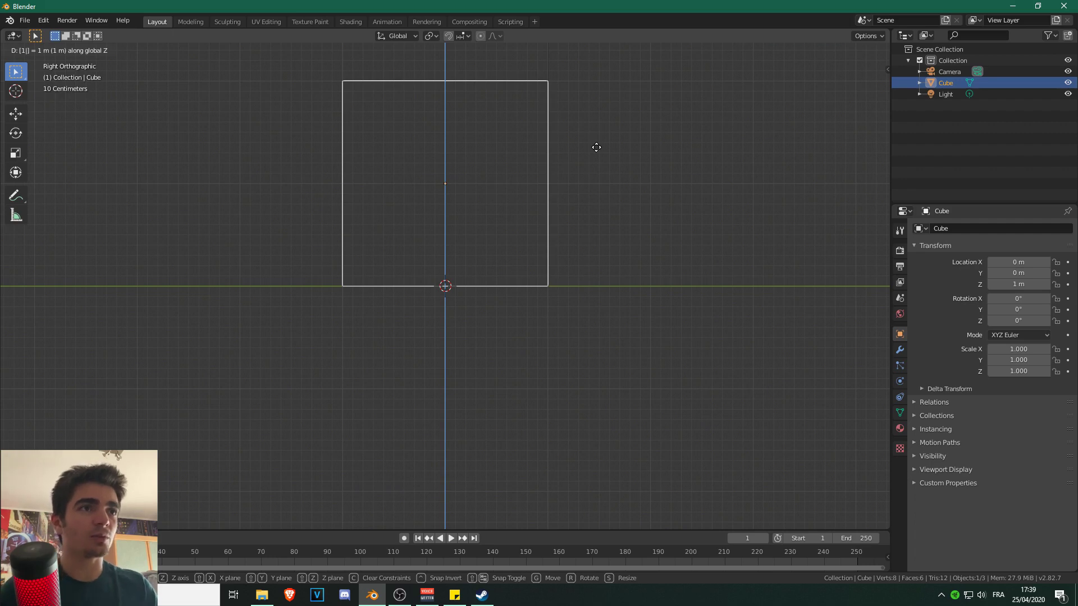
key(Return)
shift+middle_drag(470, 218, 471, 265)
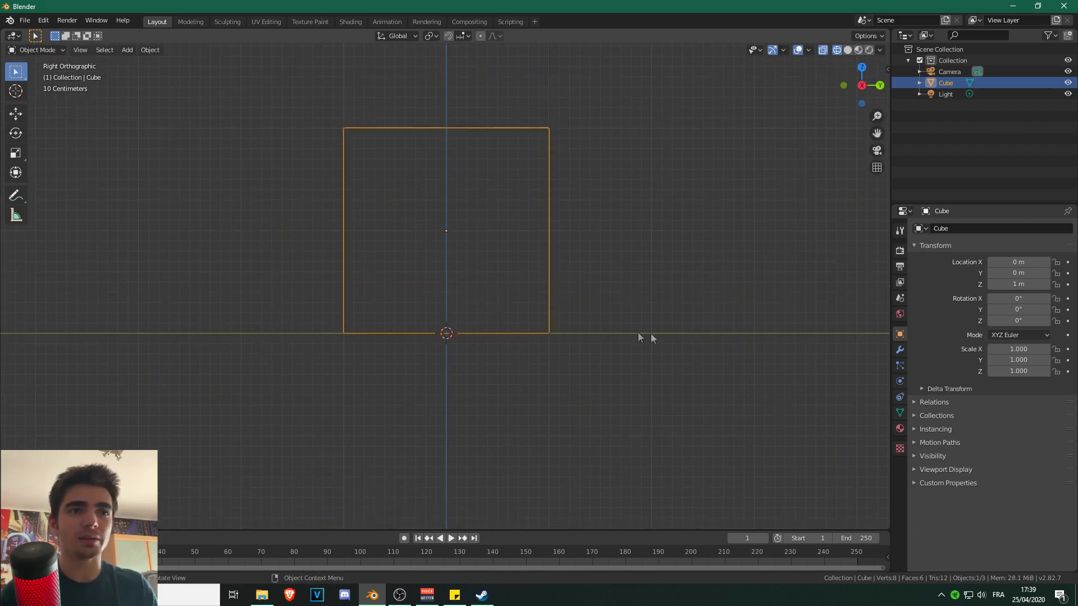
scroll(624, 319, down, 1)
scroll(619, 312, up, 1)
shift+middle_drag(605, 249, 602, 307)
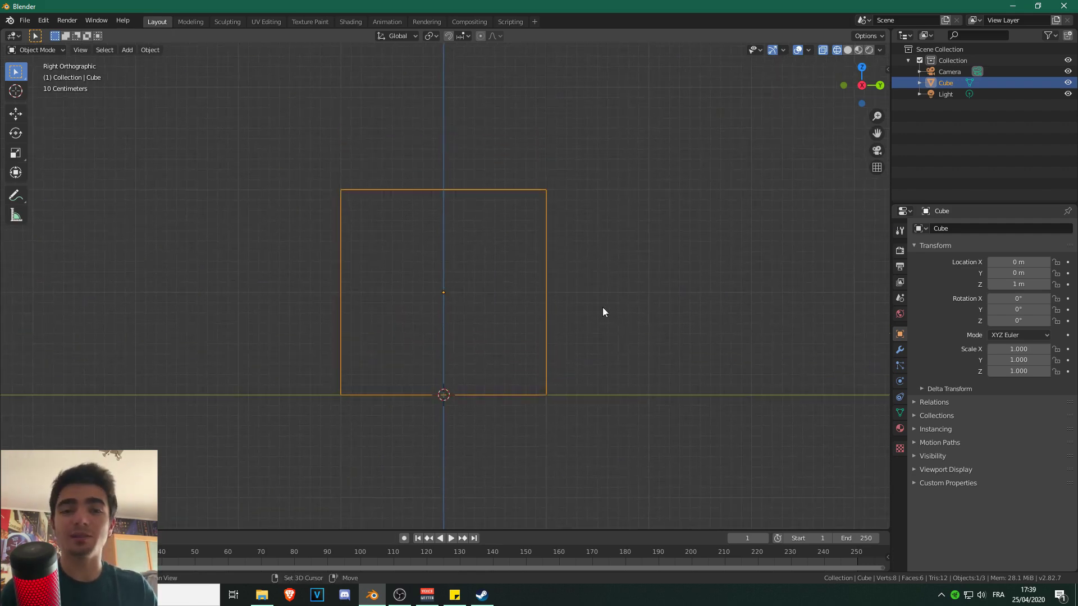
Switch the cube to Edit Mode with nothing selected.
click(37, 50)
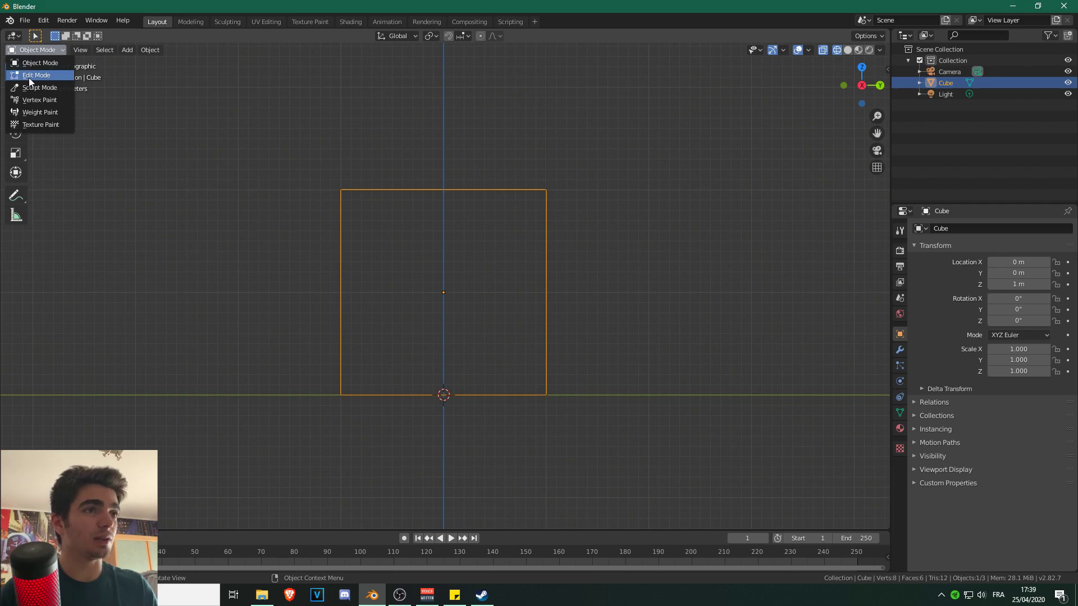
click(28, 76)
click(473, 211)
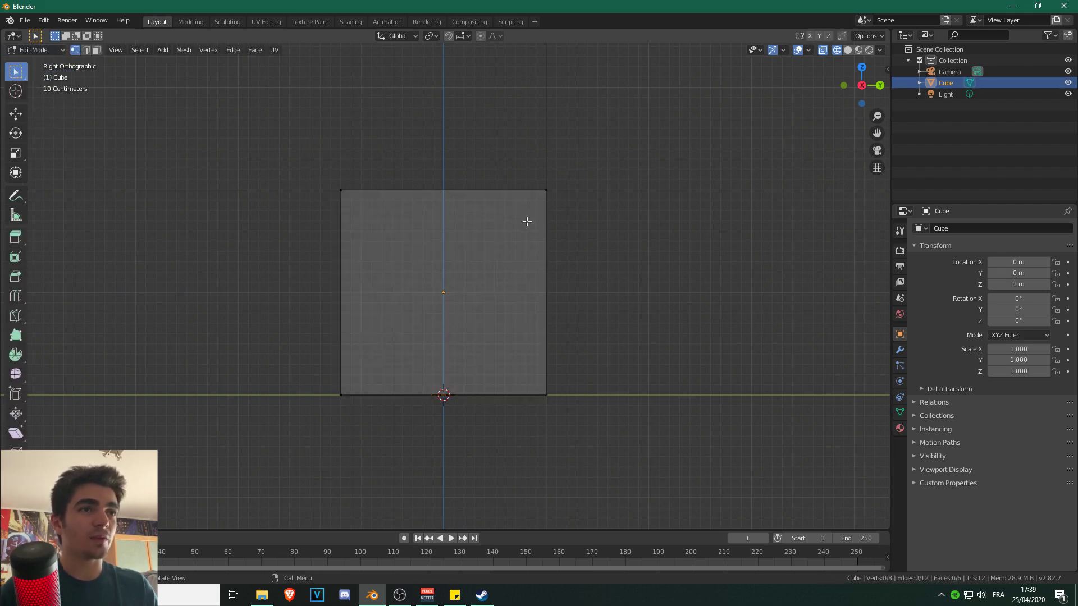
scroll(522, 222, down, 1)
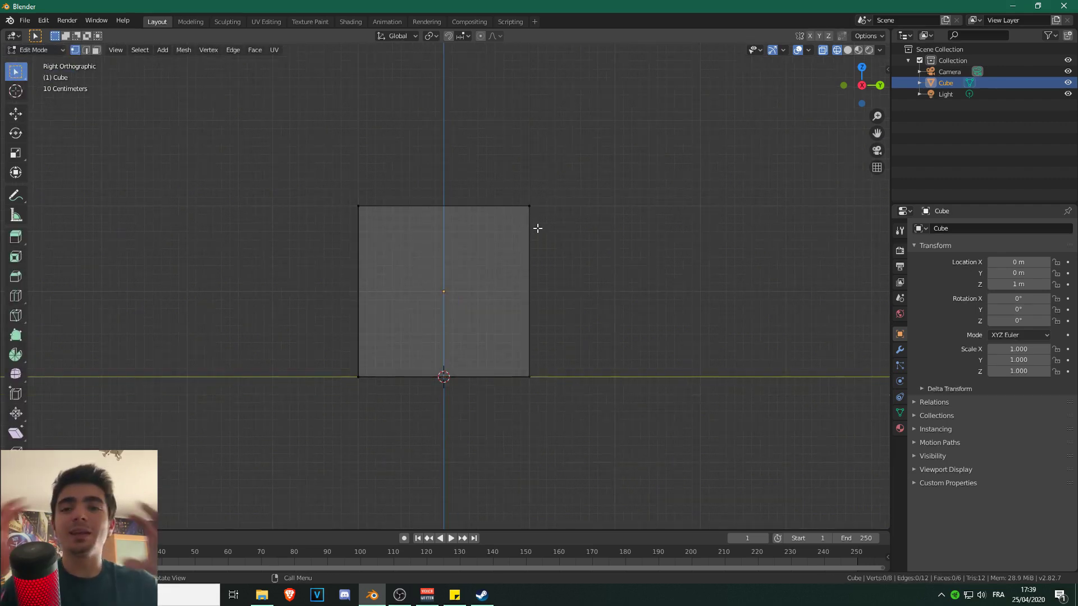
mouse_move(524, 234)
middle_down()
mouse_move(496, 238)
mouse_move(528, 241)
middle_up()
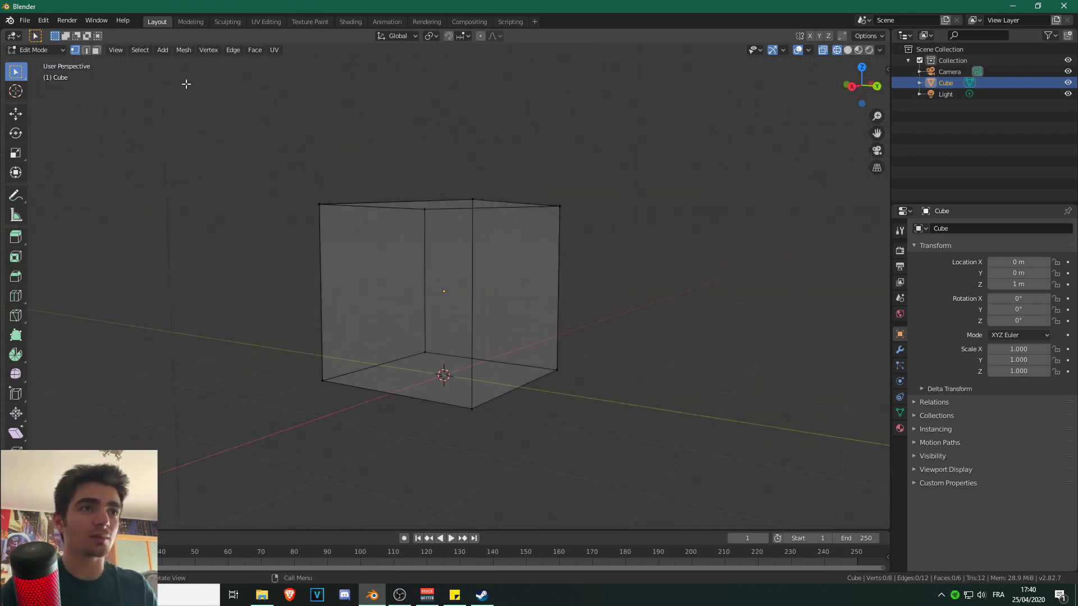
Select all of the cube's vertices in the right view and scale them along Y to about twice the length.
key(KP_3)
drag(474, 169, 598, 447)
drag(259, 96, 695, 489)
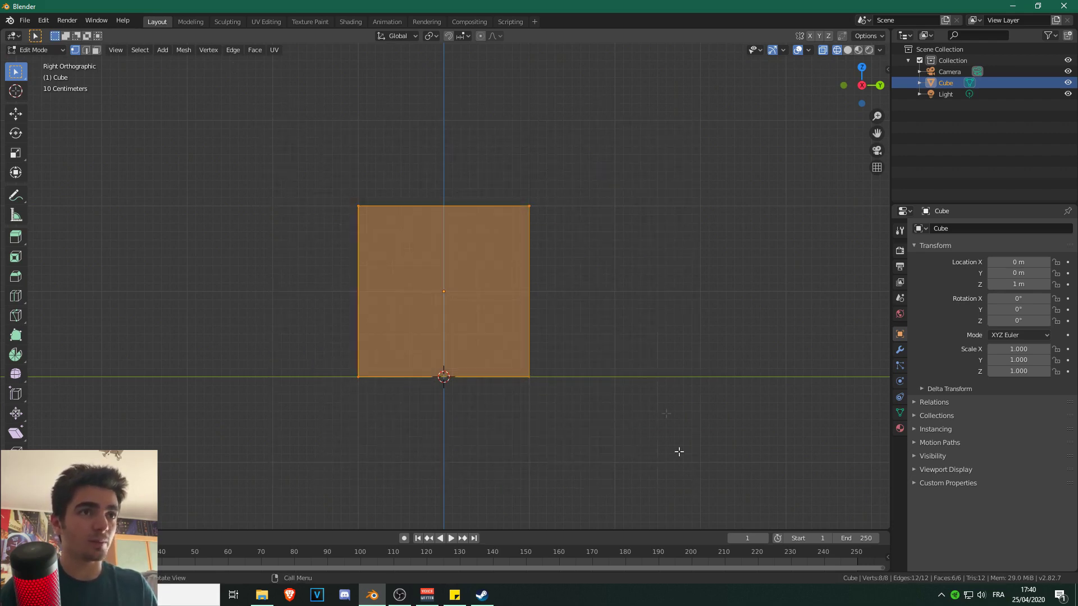
key(s)
key(y)
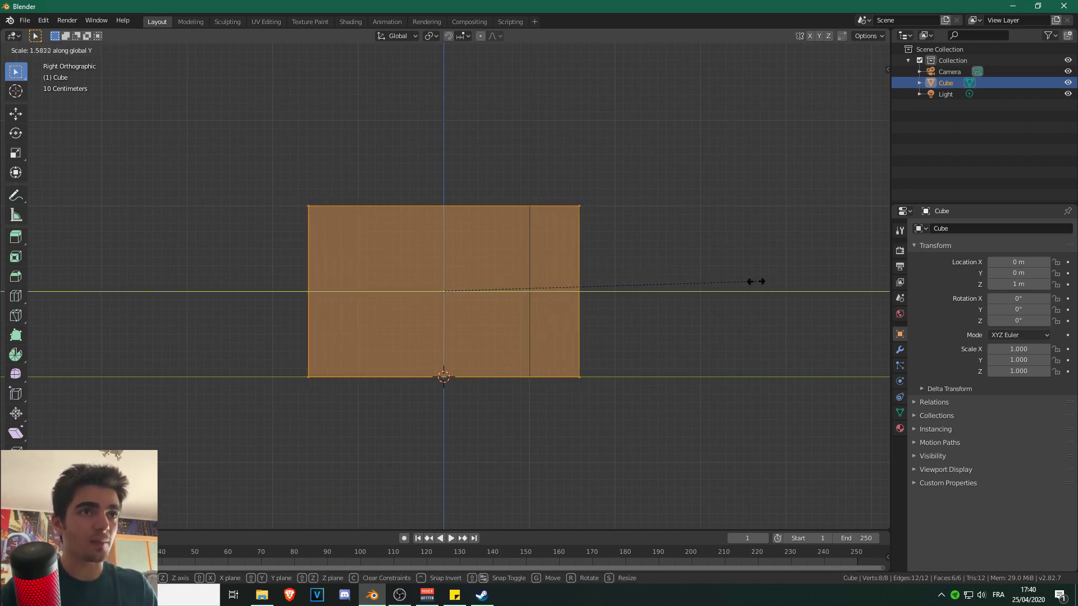
click(836, 278)
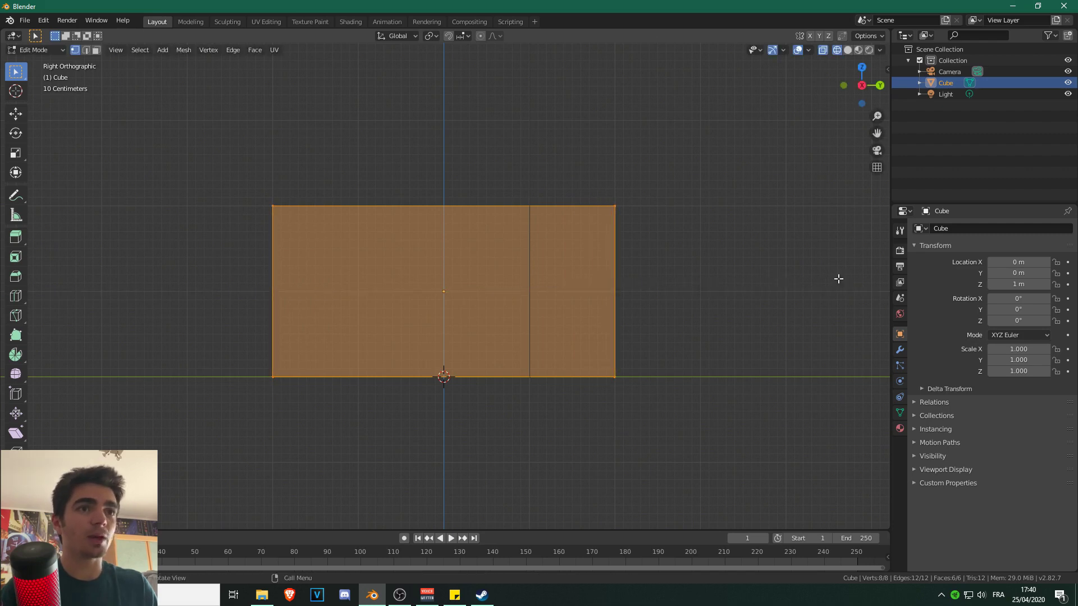
scroll(505, 247, down, 2)
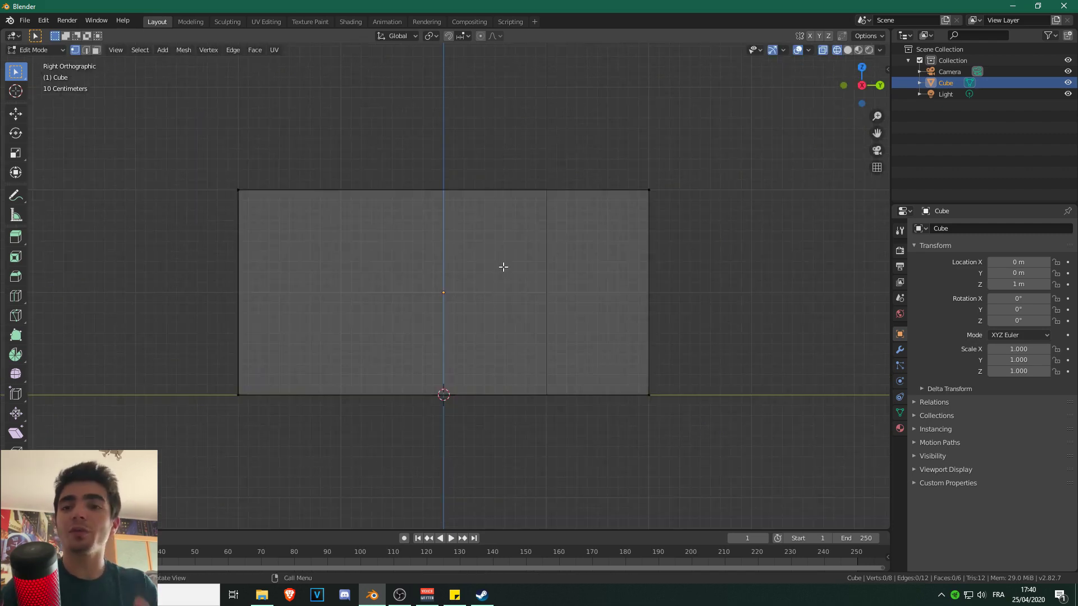
Add a horizontal loop cut around the elongated box, slid slightly below its mid-height.
key(ctrl+r)
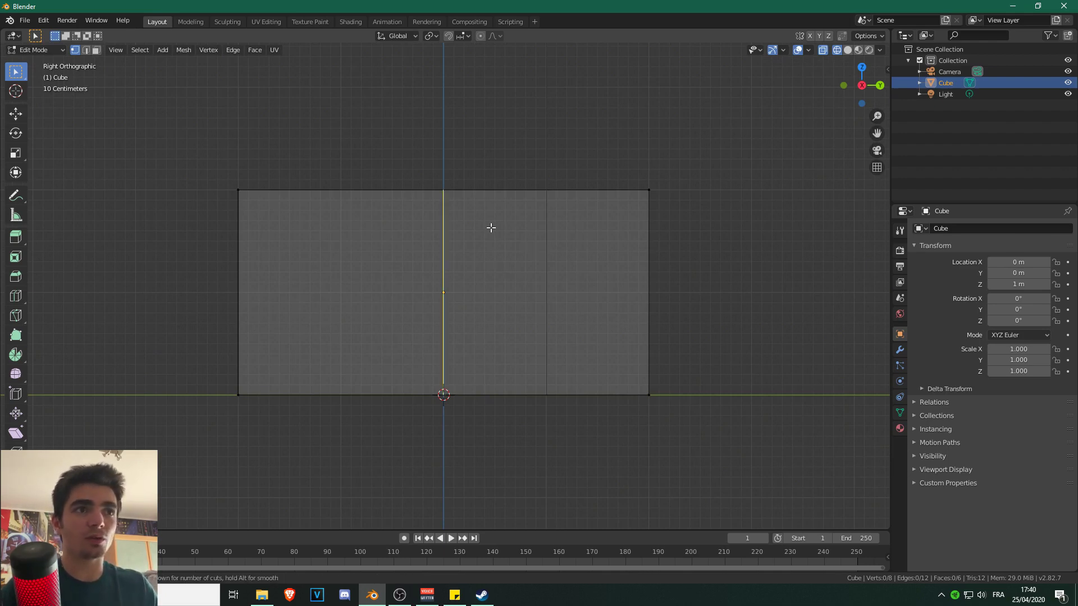
click(232, 246)
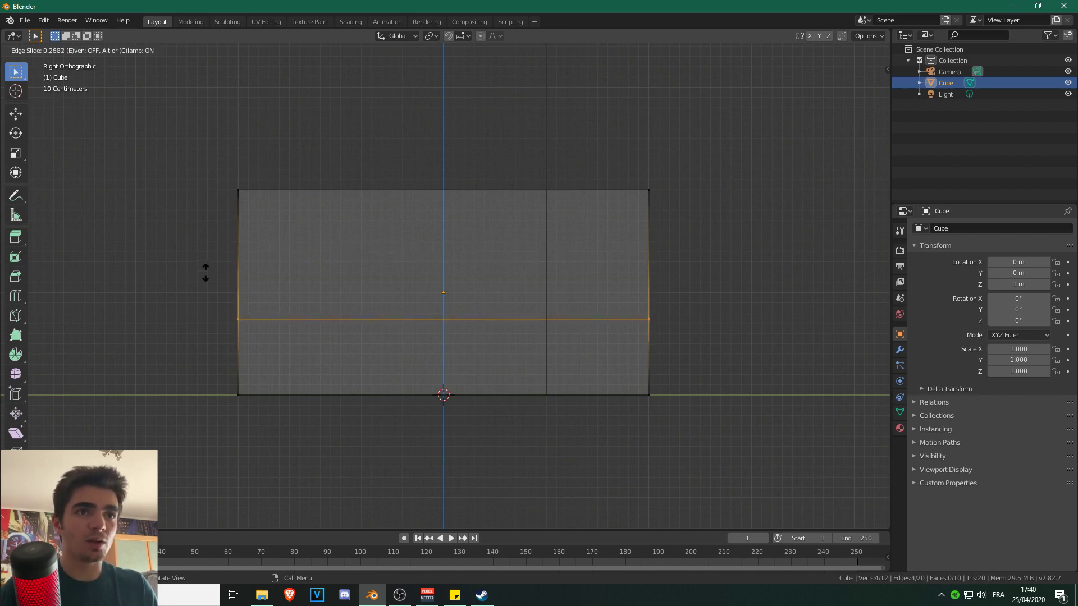
click(181, 253)
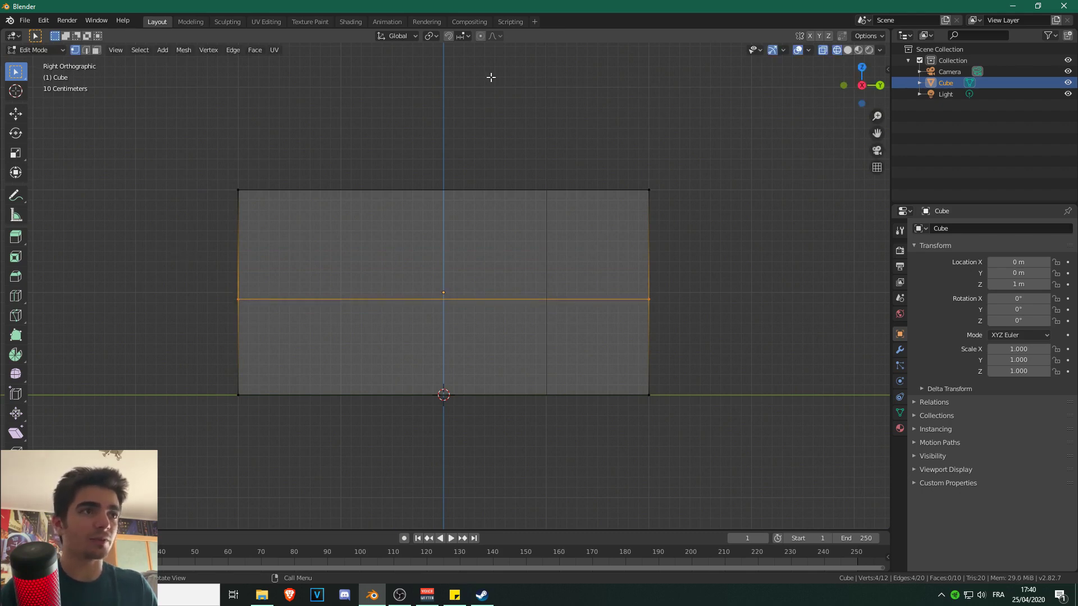
Move the front and rear upper corner vertices inward along Y to slope both ends of the cabin, the front end more strongly.
drag(599, 140, 719, 235)
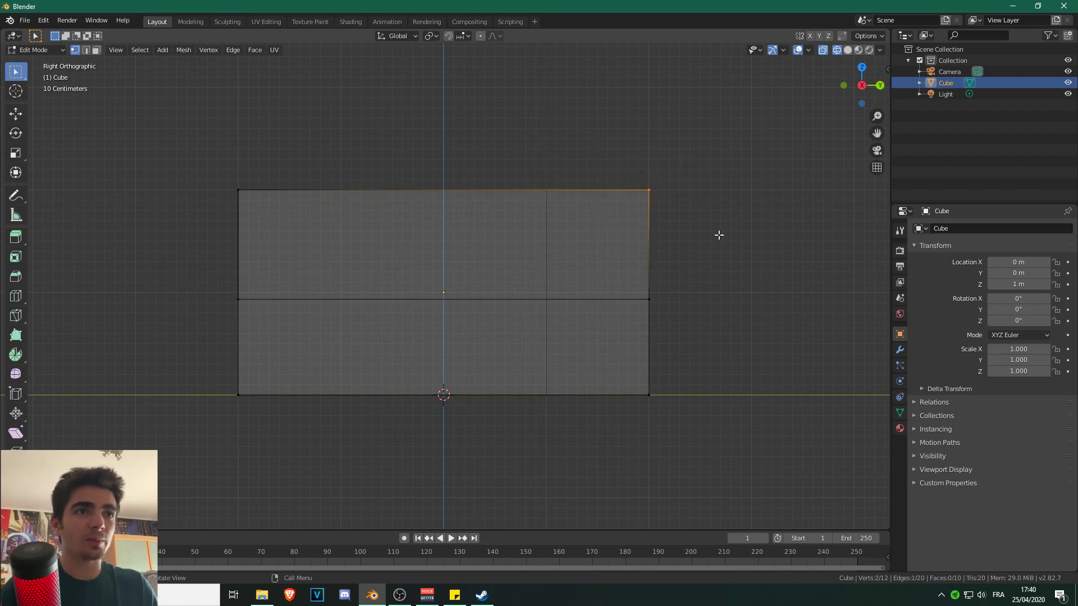
key(g)
key(y)
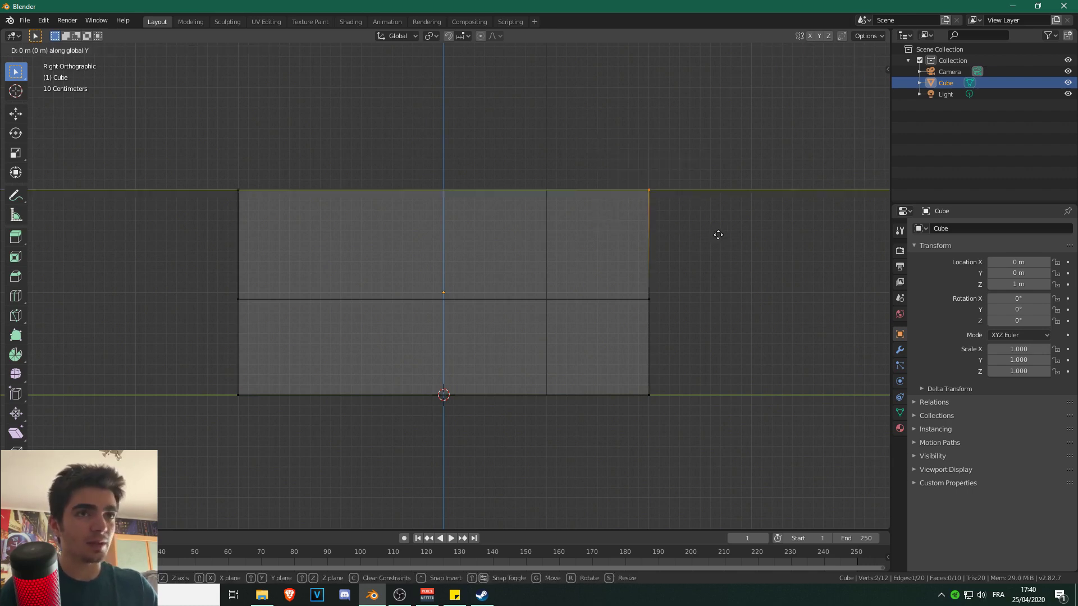
right_click(718, 235)
click(17, 114)
drag(690, 191, 578, 204)
click(239, 190)
drag(276, 190, 349, 200)
click(522, 109)
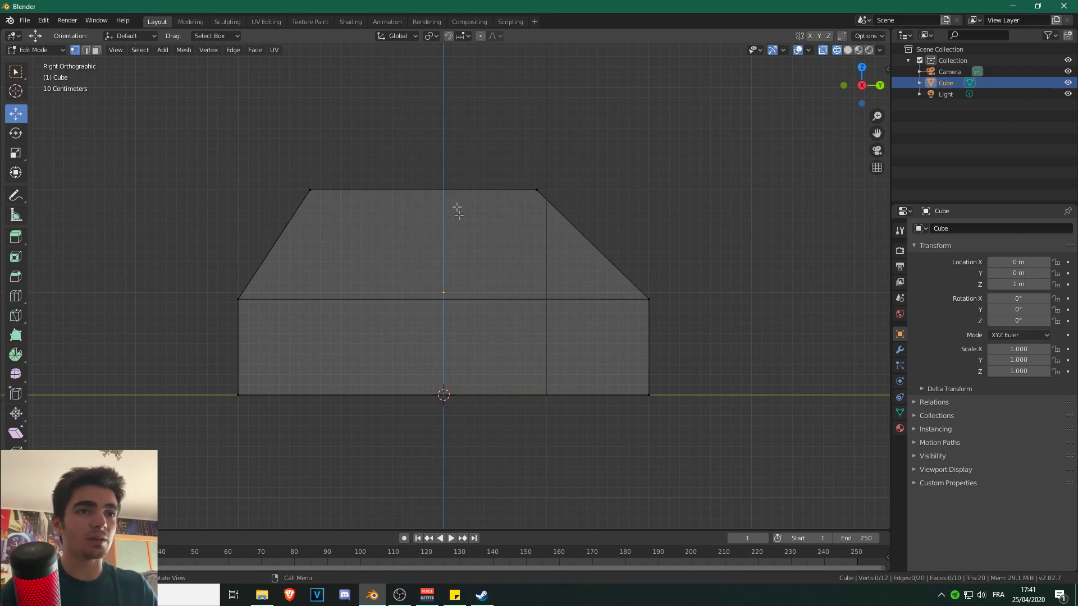
Add a horizontal loop cut through the cabin, slid toward the roof, and lower it to just above the body's waistline.
scroll(480, 242, up, 2)
key(ctrl+r)
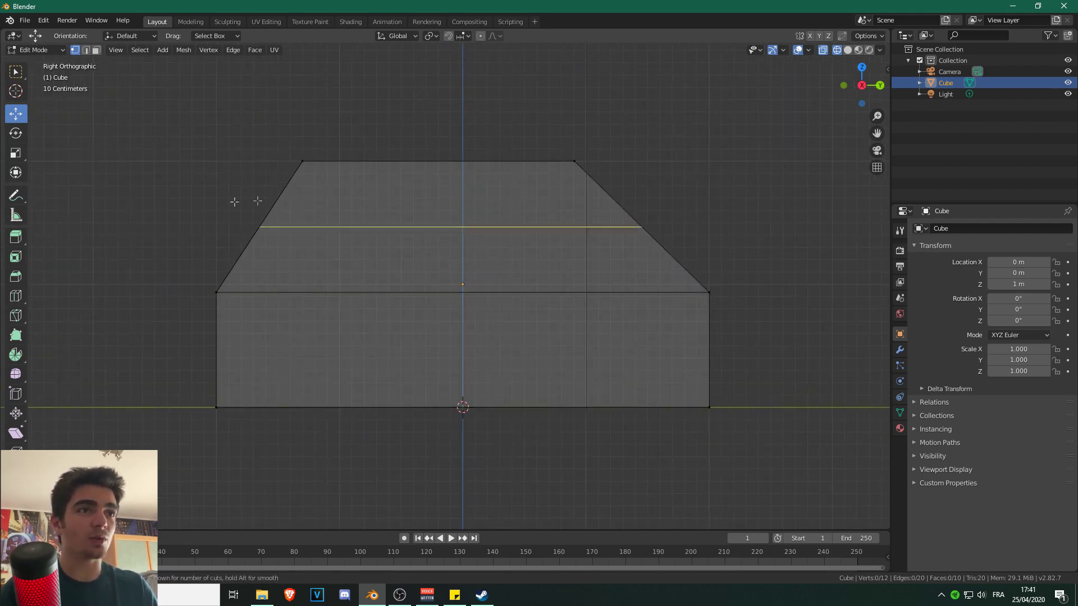
click(269, 204)
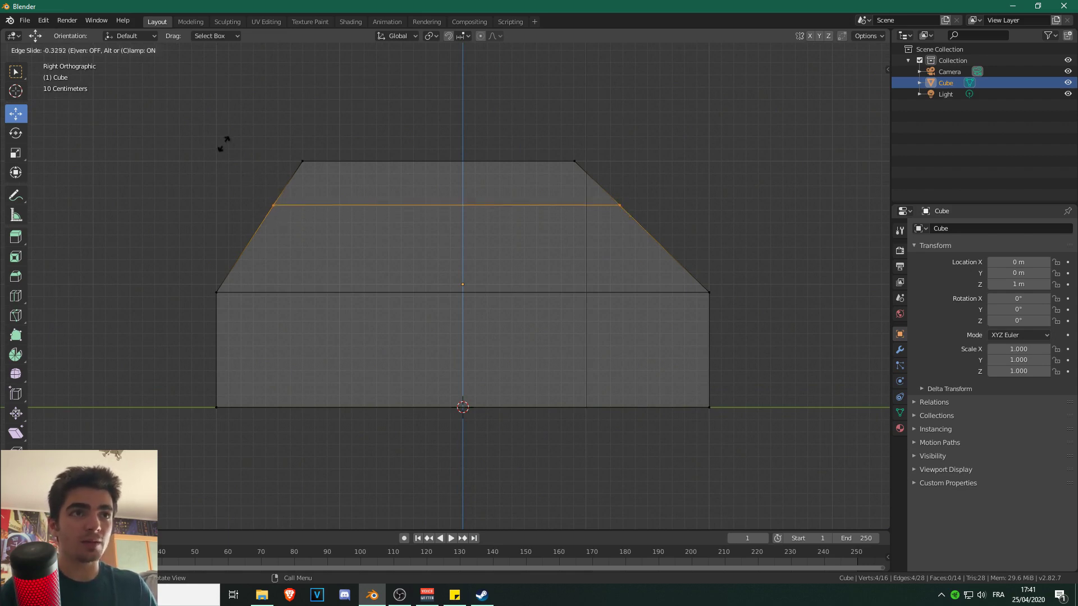
click(250, 161)
drag(646, 181, 224, 208)
drag(446, 158, 385, 240)
click(664, 166)
Select the roof's four corner vertices and scale them narrower along X to taper the cabin.
scroll(654, 179, down, 2)
middle_drag(648, 188, 599, 197)
key(KP_1)
key(KP_3)
scroll(559, 149, up, 2)
scroll(332, 125, down, 2)
middle_drag(331, 125, 404, 163)
click(398, 173)
shift+click(303, 212)
shift+click(572, 197)
shift+click(453, 257)
middle_drag(317, 243, 128, 146)
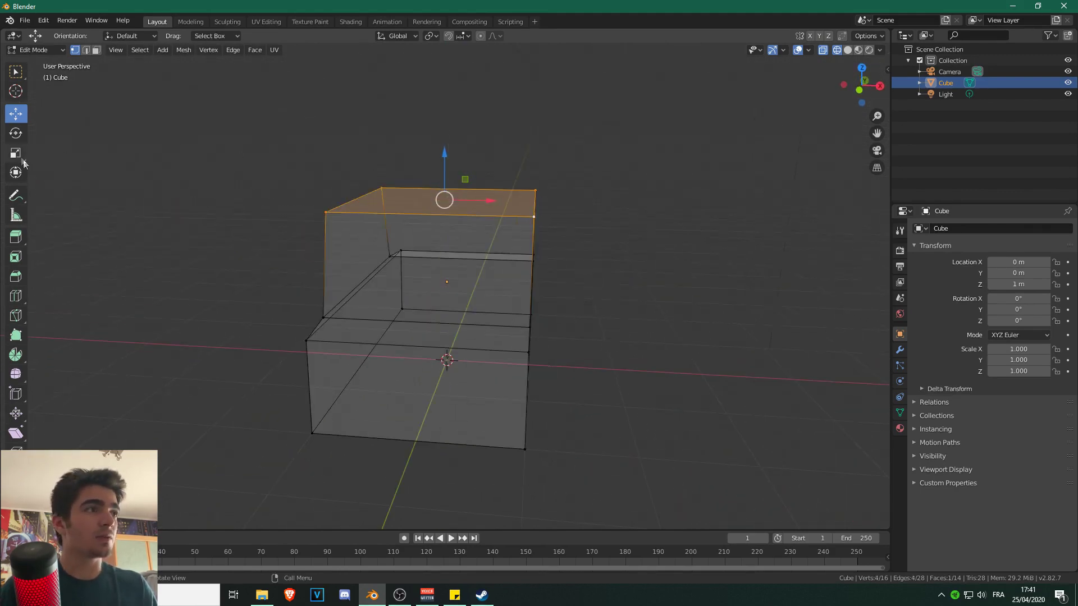
click(16, 153)
middle_drag(270, 174, 417, 213)
drag(491, 212, 474, 212)
middle_drag(475, 212, 273, 200)
drag(404, 203, 410, 205)
middle_drag(359, 209, 431, 196)
drag(482, 202, 483, 202)
middle_drag(431, 200, 589, 224)
click(634, 156)
Switch the viewport shading from wireframe to solid.
middle_drag(572, 275, 494, 210)
key(z)
click(597, 208)
Examine the car body's proportions in solid shading from the side, at an angle and from below.
scroll(589, 216, down, 2)
mouse_move(578, 225)
middle_down()
mouse_move(416, 272)
mouse_move(298, 263)
mouse_move(250, 279)
mouse_move(337, 292)
mouse_move(409, 373)
mouse_move(554, 262)
mouse_move(371, 258)
middle_up()
key(KP_1)
key(KP_3)
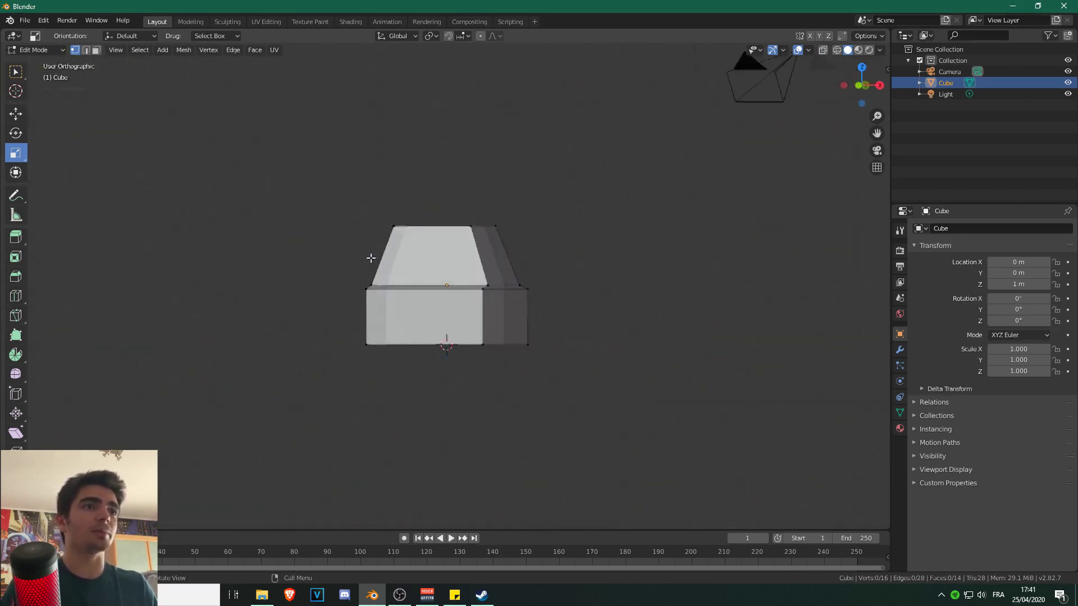
scroll(483, 225, up, 5)
shift+middle_drag(535, 212, 501, 204)
key(z)
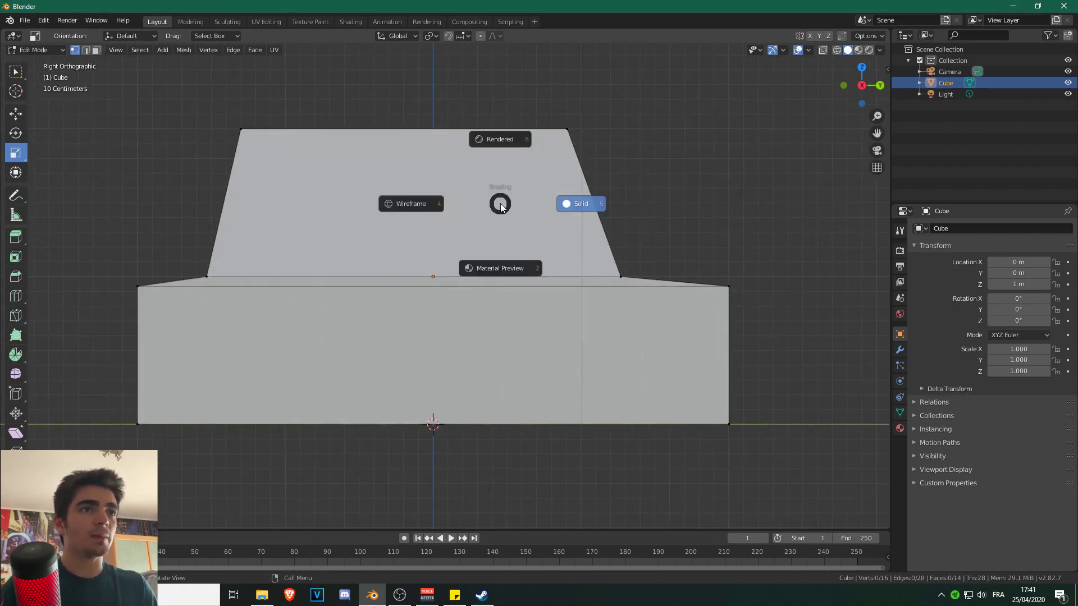
click(596, 205)
scroll(584, 205, down, 2)
mouse_move(584, 205)
middle_down()
mouse_move(461, 235)
mouse_move(553, 387)
middle_up()
middle_drag(424, 391, 380, 350)
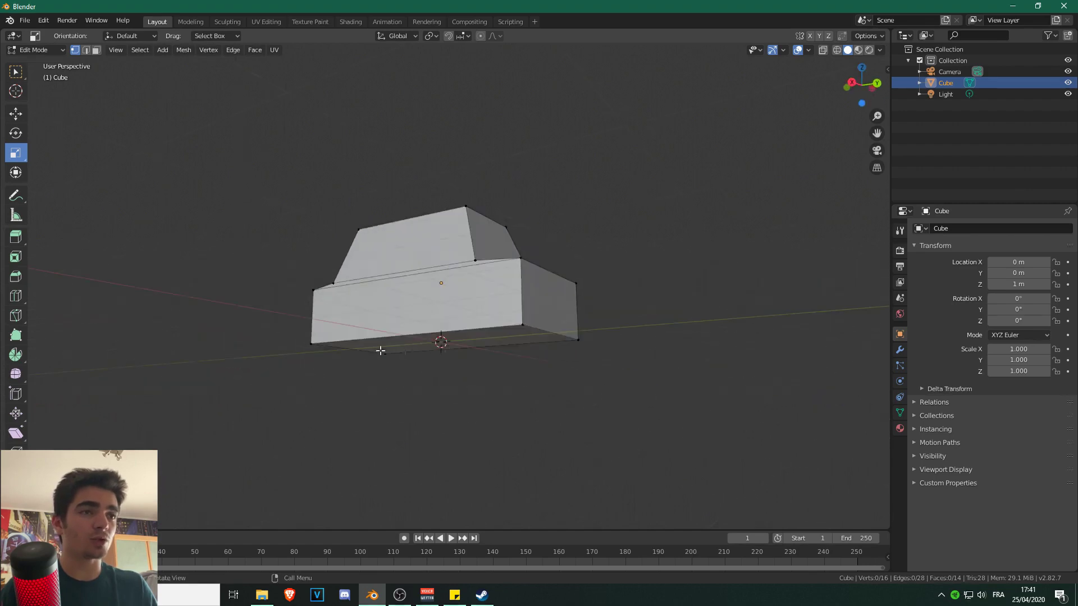
middle_drag(507, 319, 461, 328)
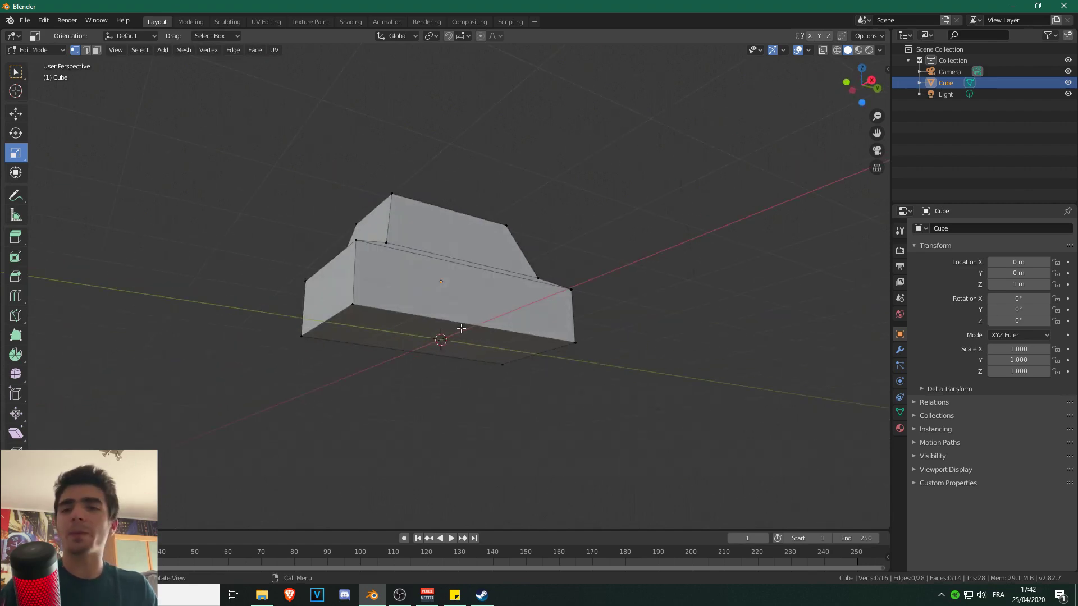
Add a horizontal loop cut around the lower car body, slid down to roughly the lower third of its height.
key(KP_3)
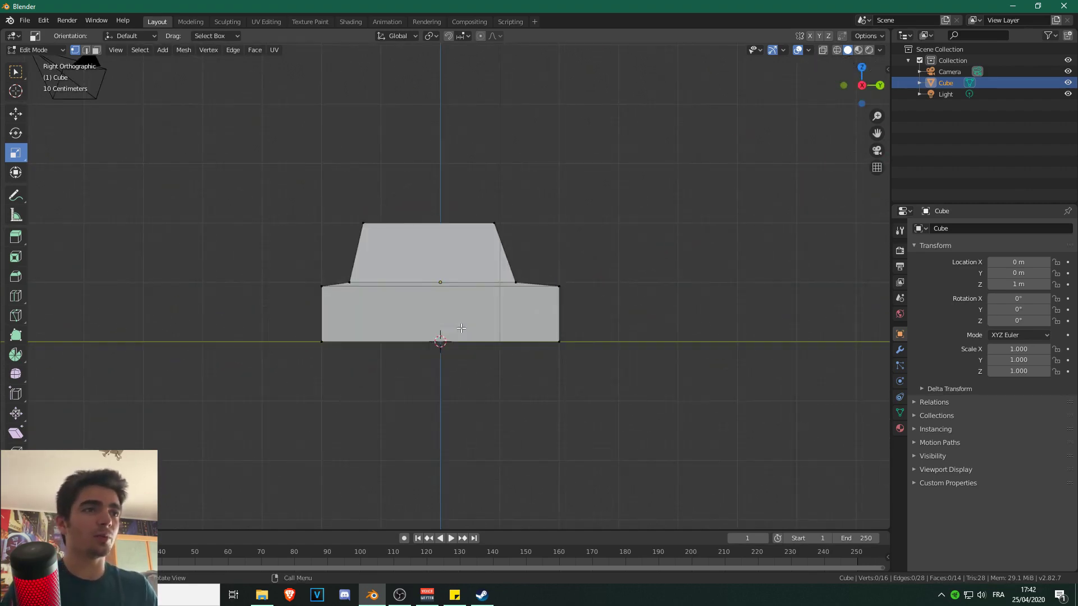
scroll(443, 286, up, 4)
key(alt+z)
click(227, 339)
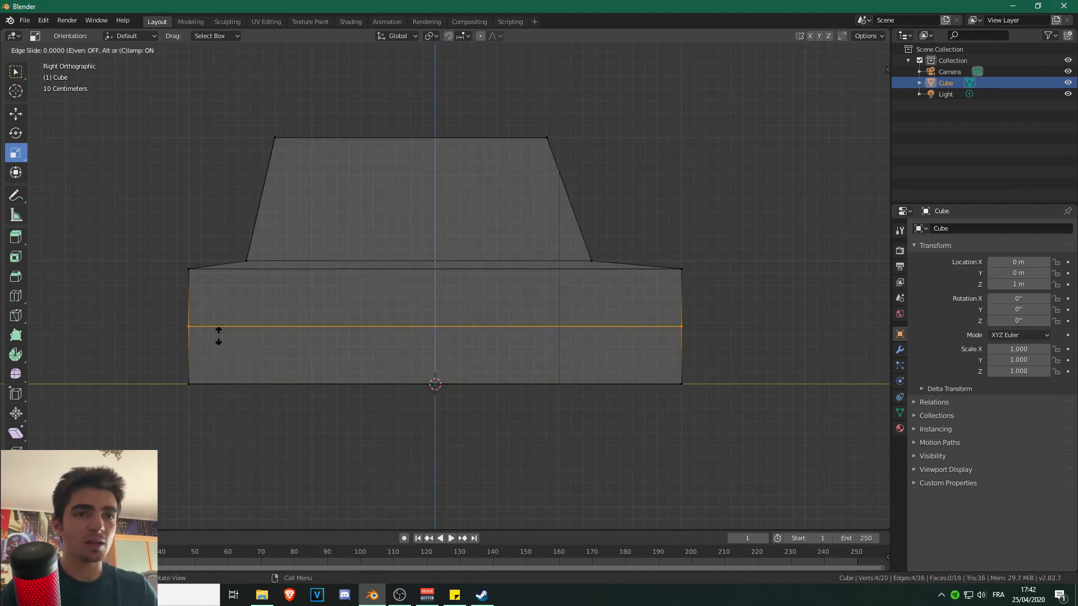
click(151, 357)
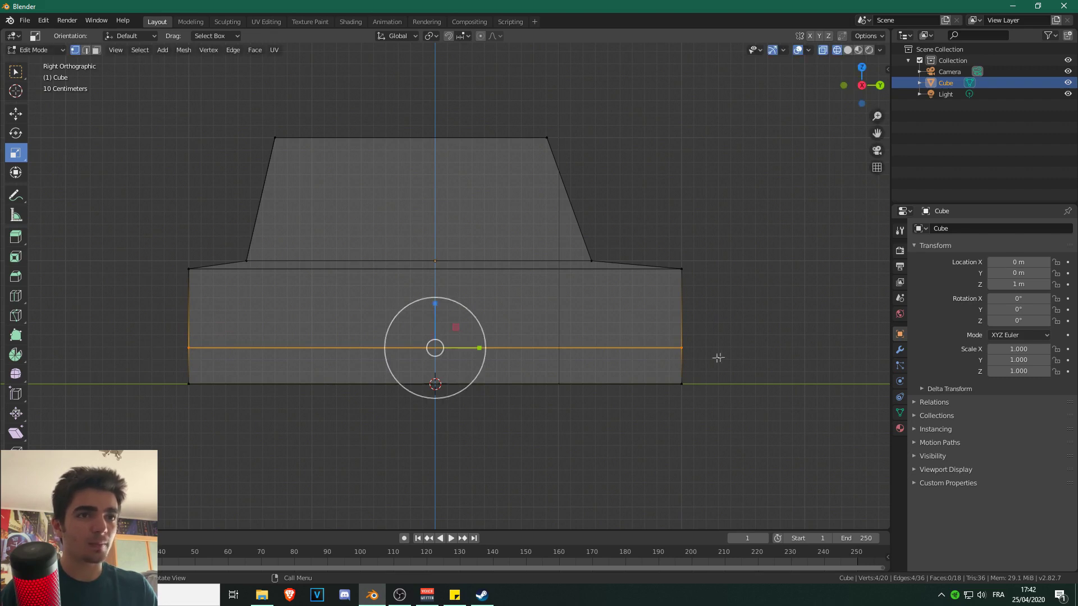
Select the body's bottom vertices, scale them slightly shorter along Y and raise them slightly along Z to bevel the underside.
drag(747, 450, 96, 365)
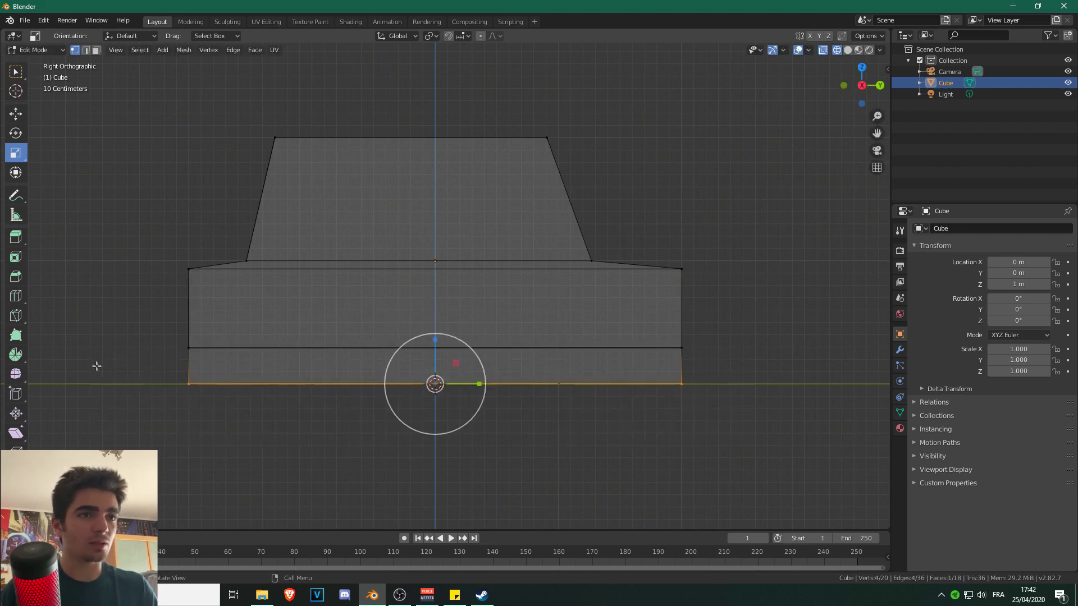
drag(478, 384, 475, 383)
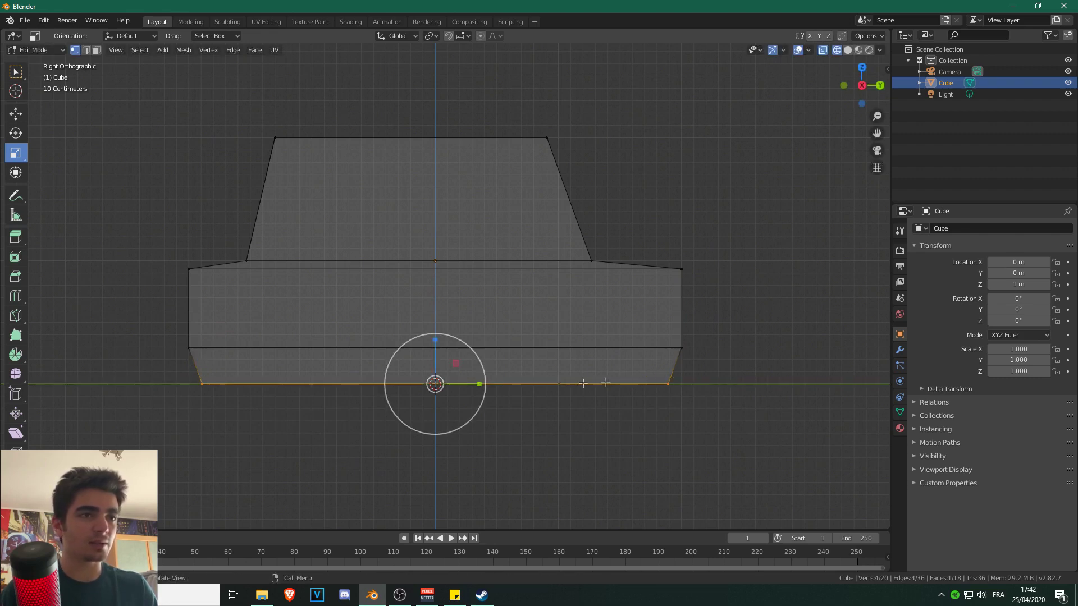
key(g)
key(z)
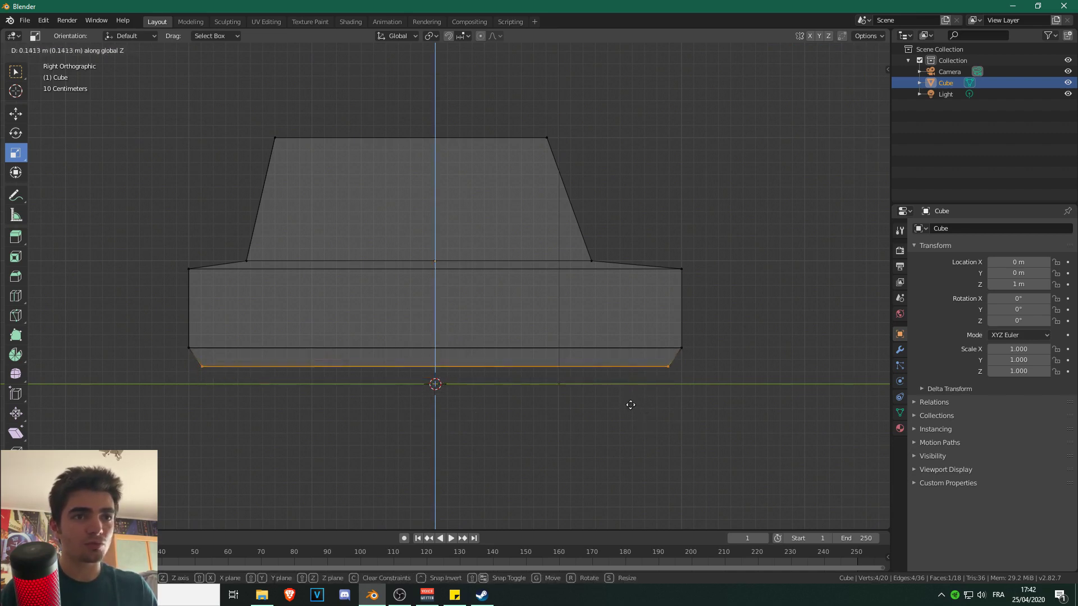
click(630, 409)
scroll(496, 411, down, 2)
click(721, 353)
middle_drag(697, 354, 666, 368)
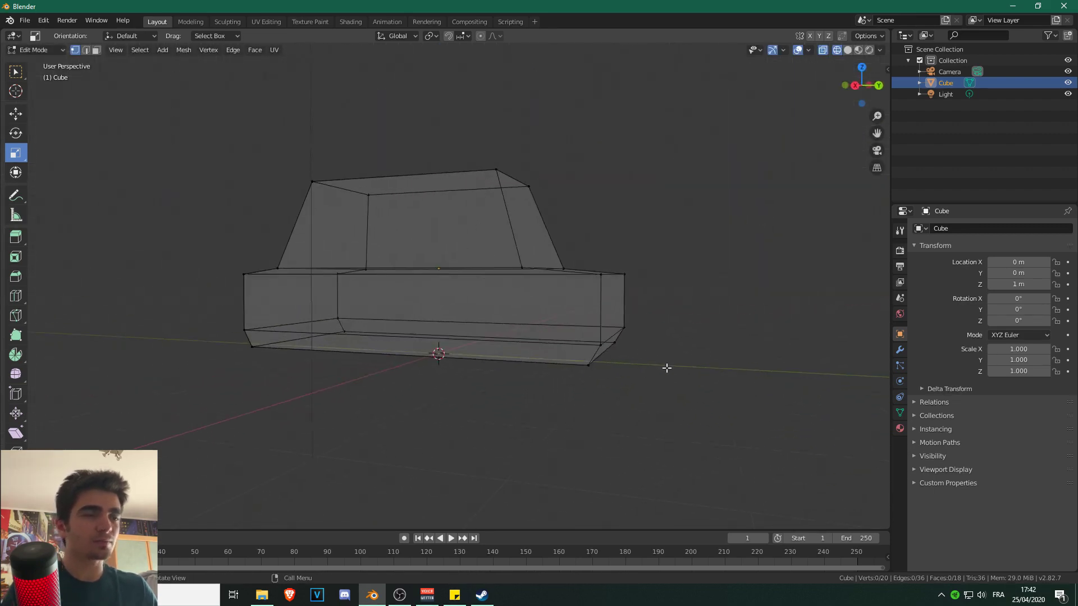
Switch to Object Mode and add a cylinder mesh for the first wheel.
key(KP_3)
scroll(667, 366, up, 6)
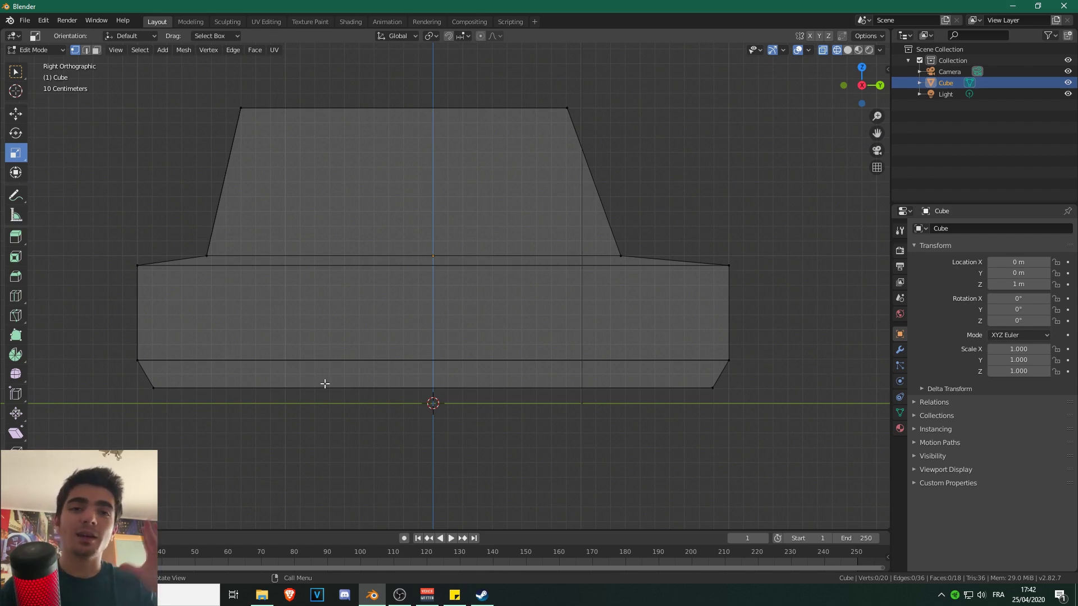
scroll(374, 340, up, 1)
click(27, 53)
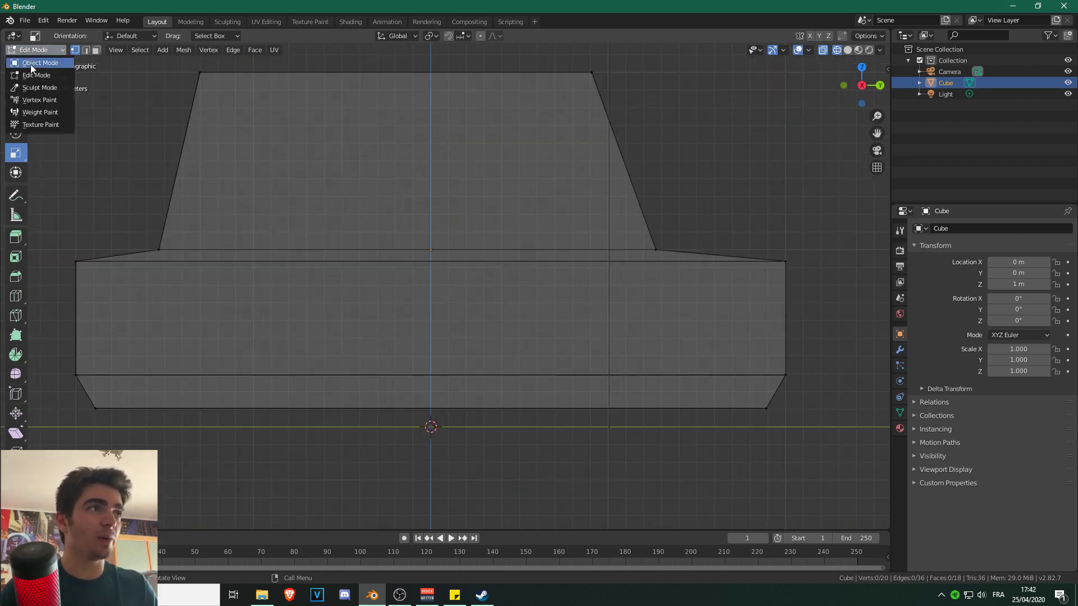
click(30, 63)
scroll(253, 169, down, 2)
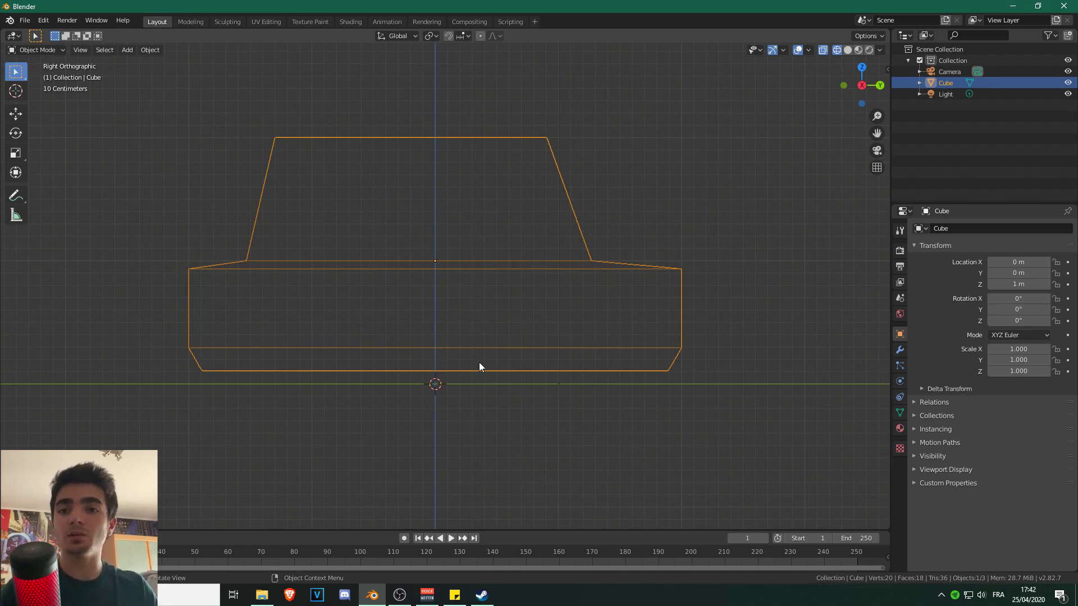
key(shift+a)
mouse_move(257, 264)
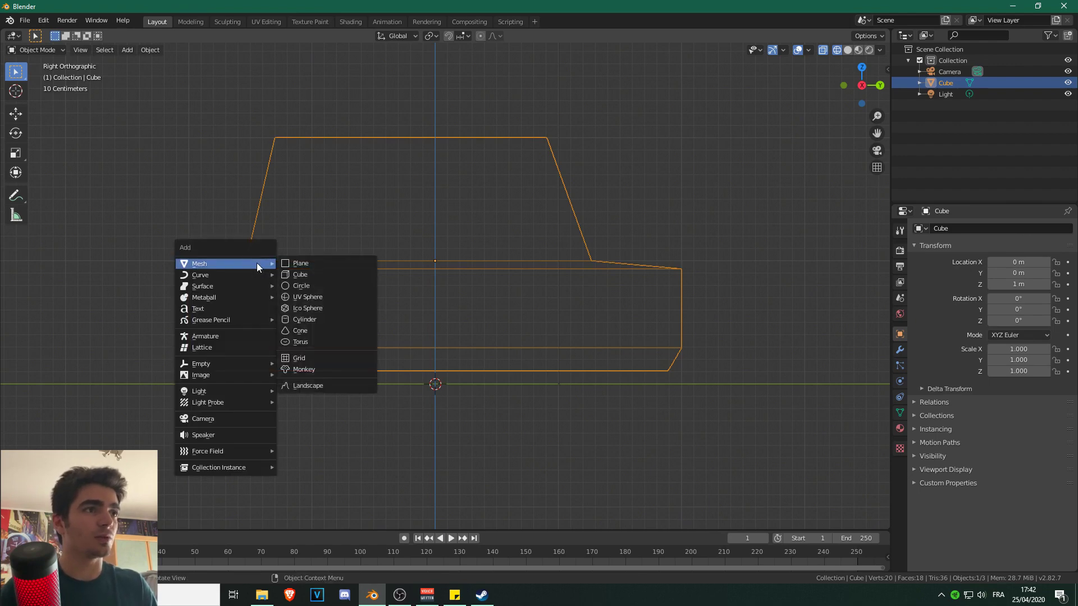
click(313, 319)
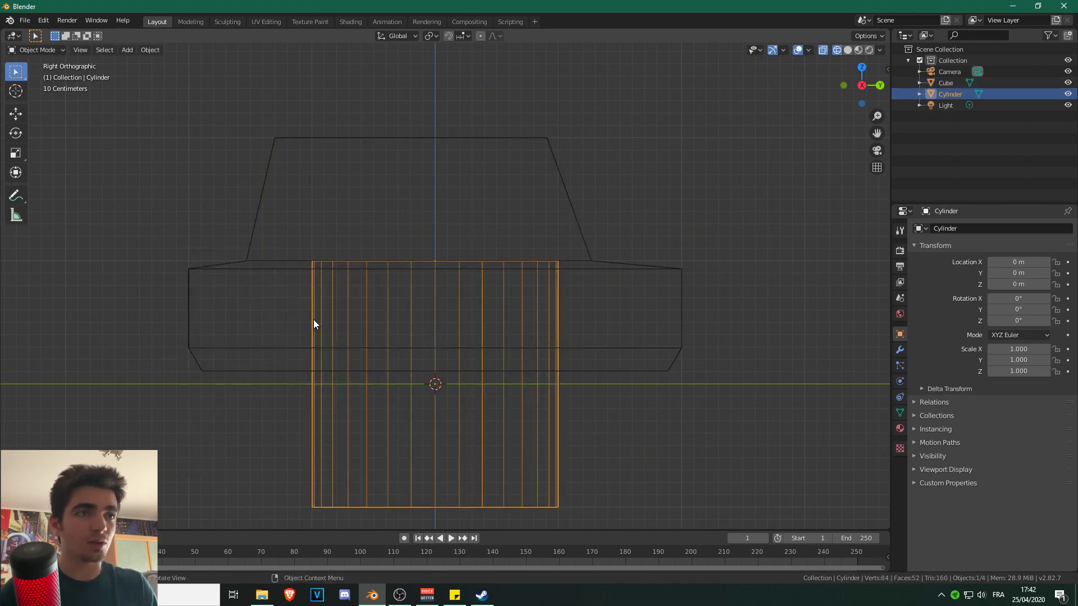
Set the new cylinder's vertex count to 10.
scroll(427, 317, down, 2)
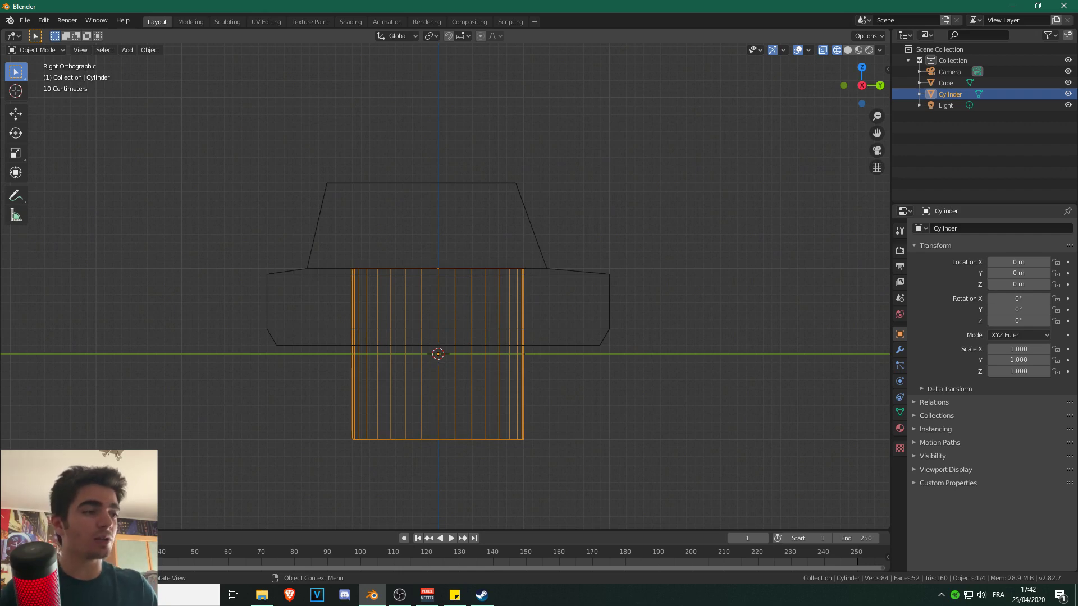
click(62, 519)
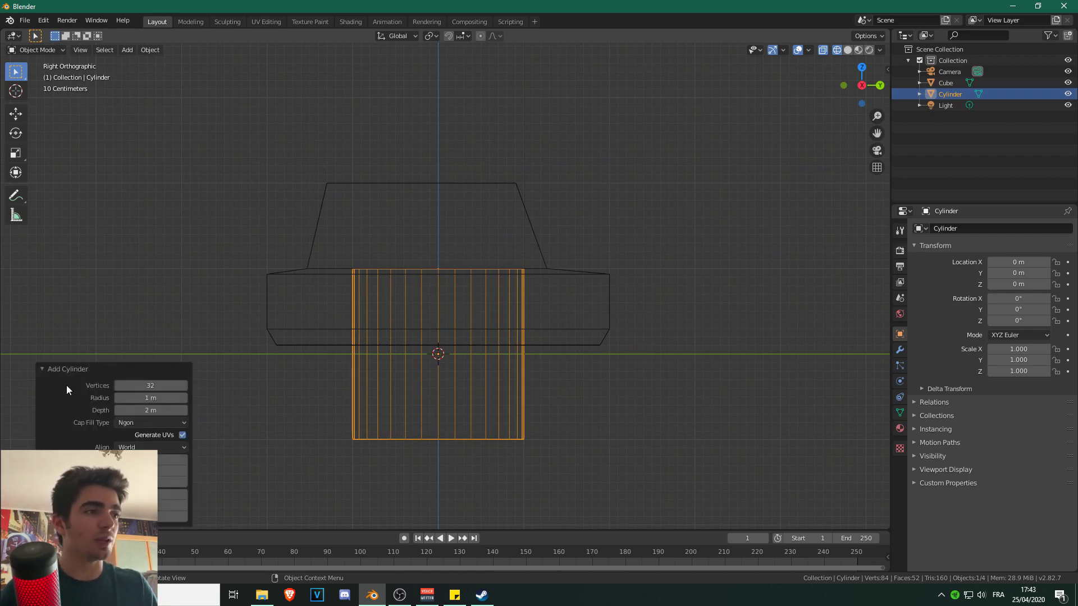
click(161, 385)
text(10)
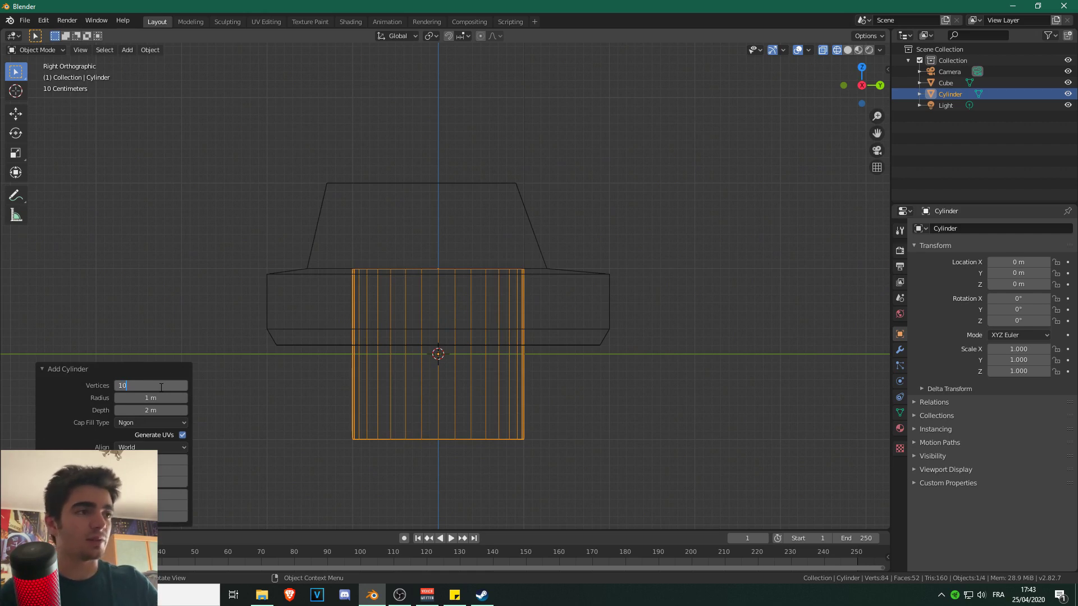
key(Return)
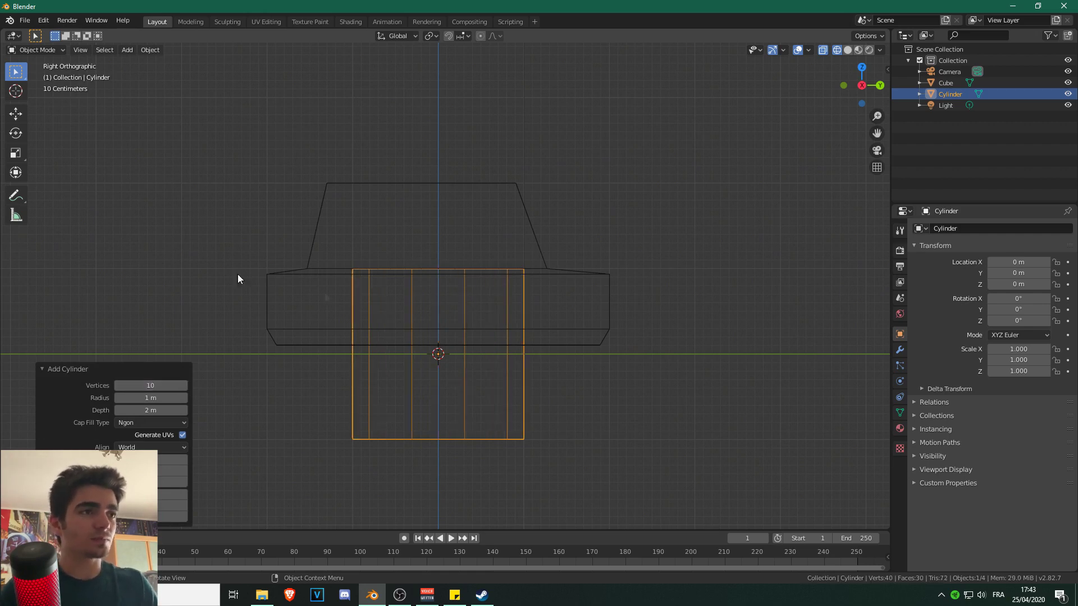
click(42, 365)
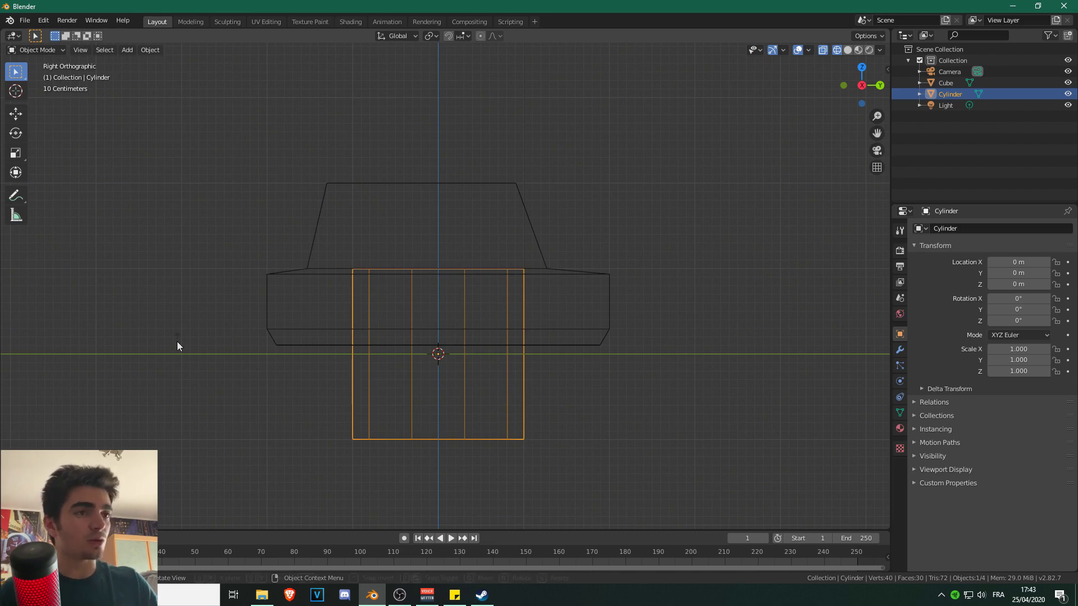
Rotate the cylinder 90 degrees about the Y axis so its round face points sideways.
key(r)
key(y)
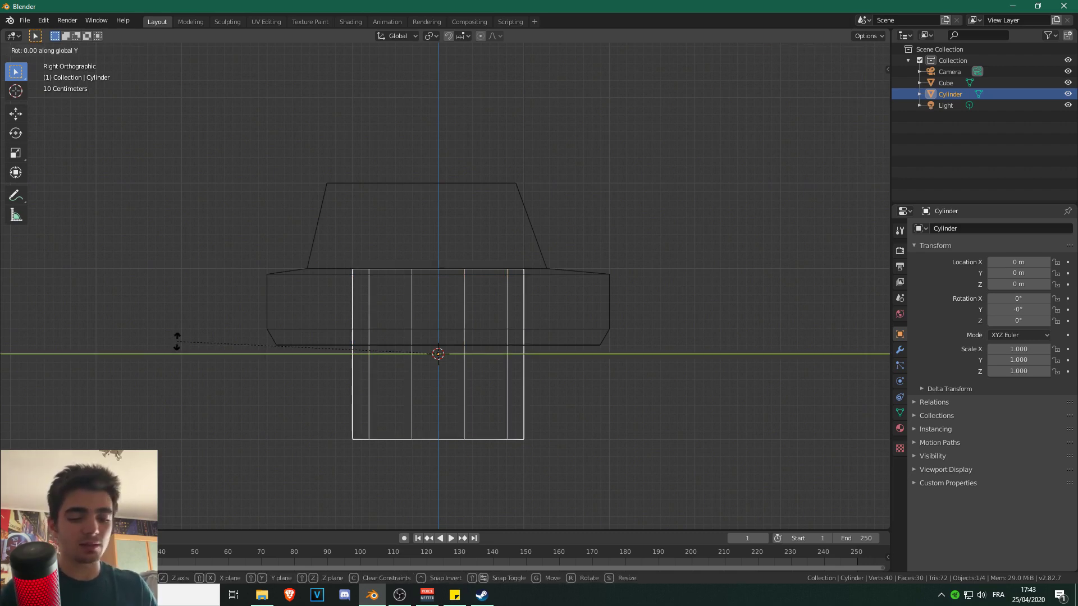
text(90)
key(Return)
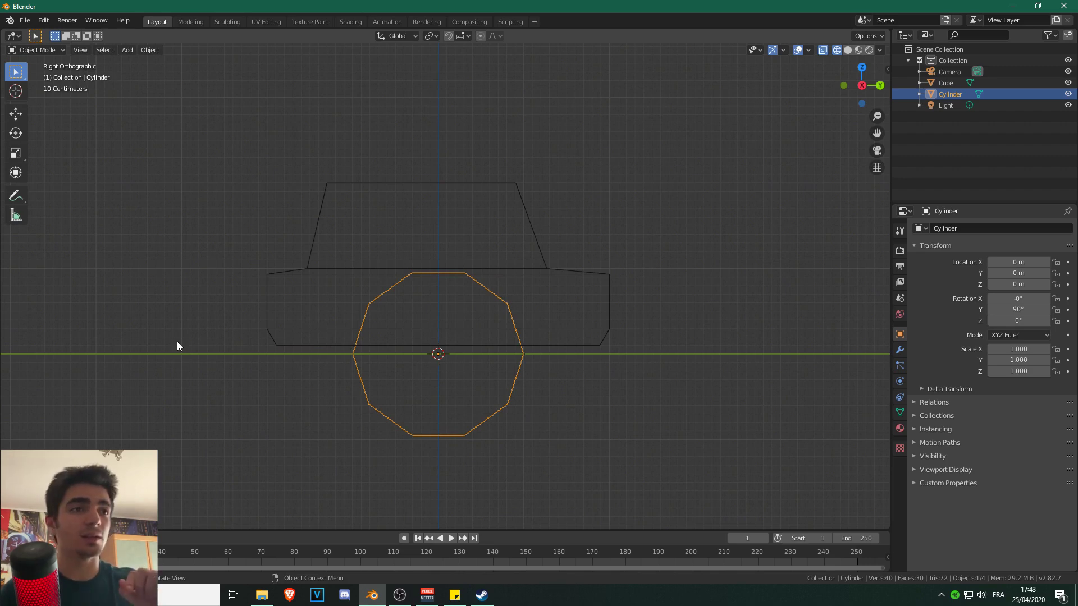
Scale the cylinder down uniformly to about 0.457.
scroll(438, 360, up, 2)
scroll(515, 392, up, 1)
key(s)
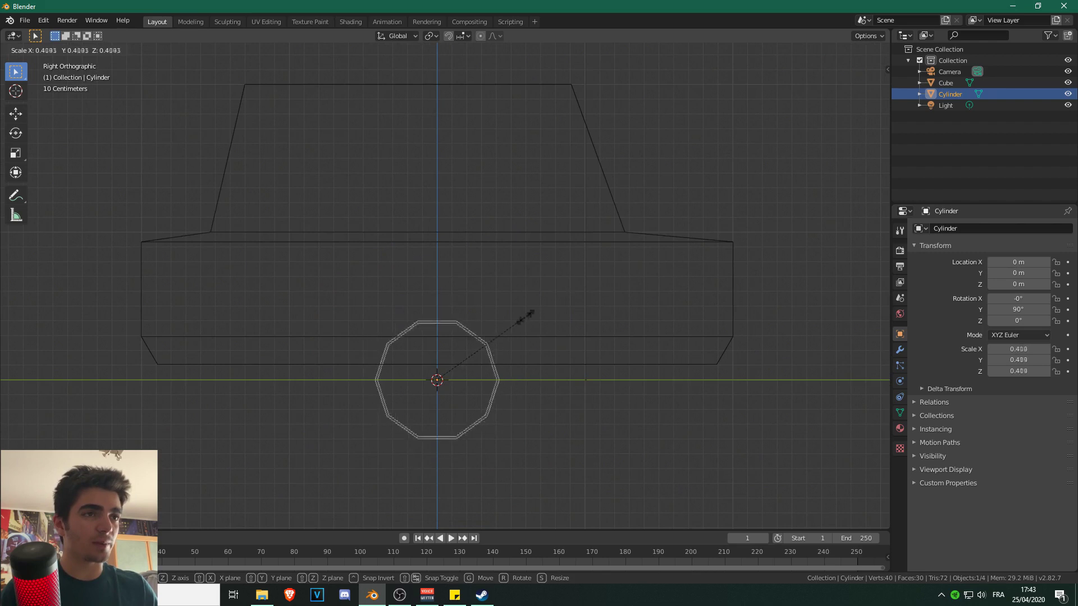
click(559, 305)
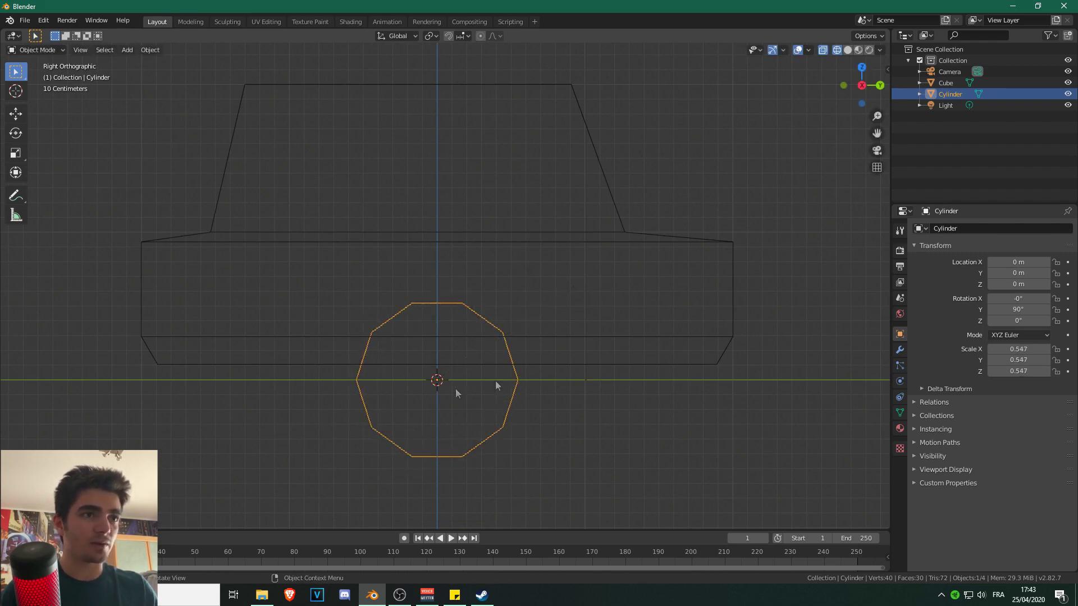
key(s)
click(574, 316)
Move the wheel under one end of the body, at about Y 1.21 m and Z 0.19 m, and scale it to about 0.388.
key(g)
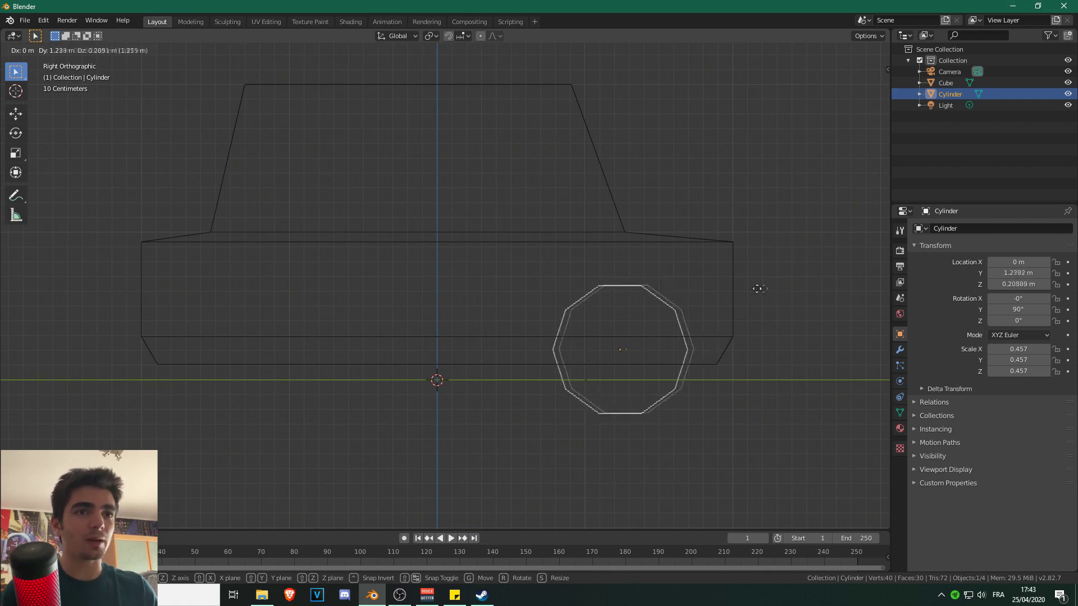
click(755, 290)
key(s)
click(733, 300)
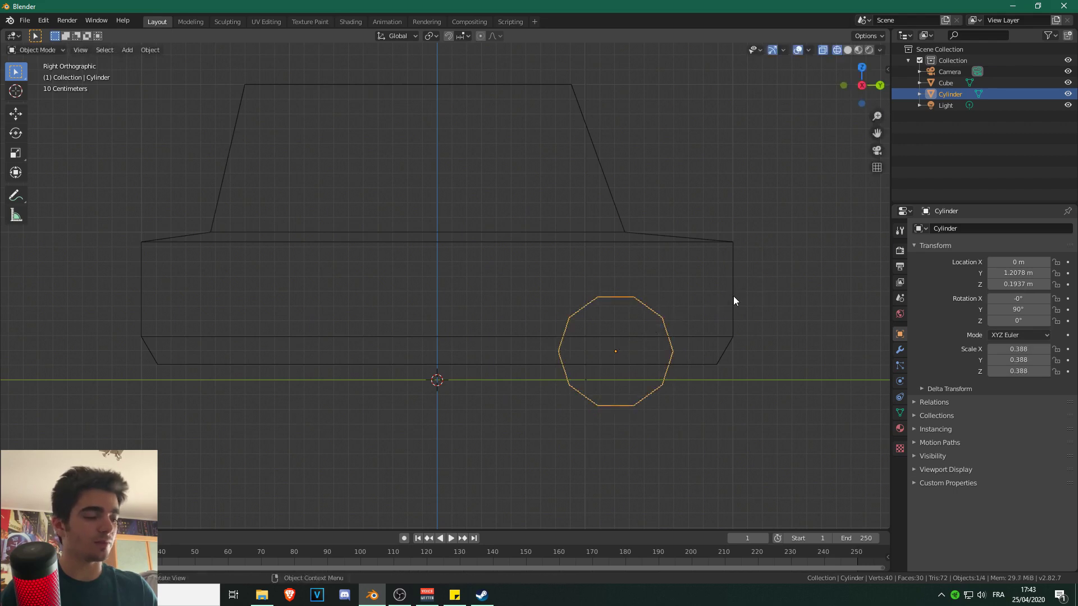
Move the wheel along X to the body's side edge, about 1 m, and thin its width to a scale of about 0.103.
middle_drag(729, 306, 558, 335)
key(KP_3)
key(KP_1)
scroll(558, 335, up, 3)
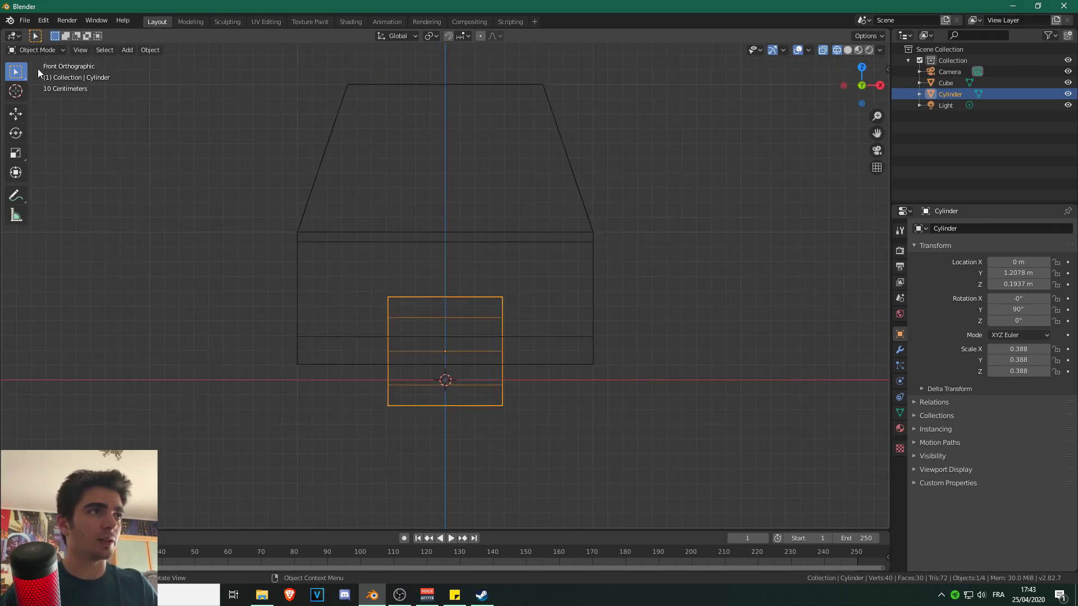
click(11, 116)
drag(494, 350, 596, 348)
click(18, 152)
key(ctrl+z)
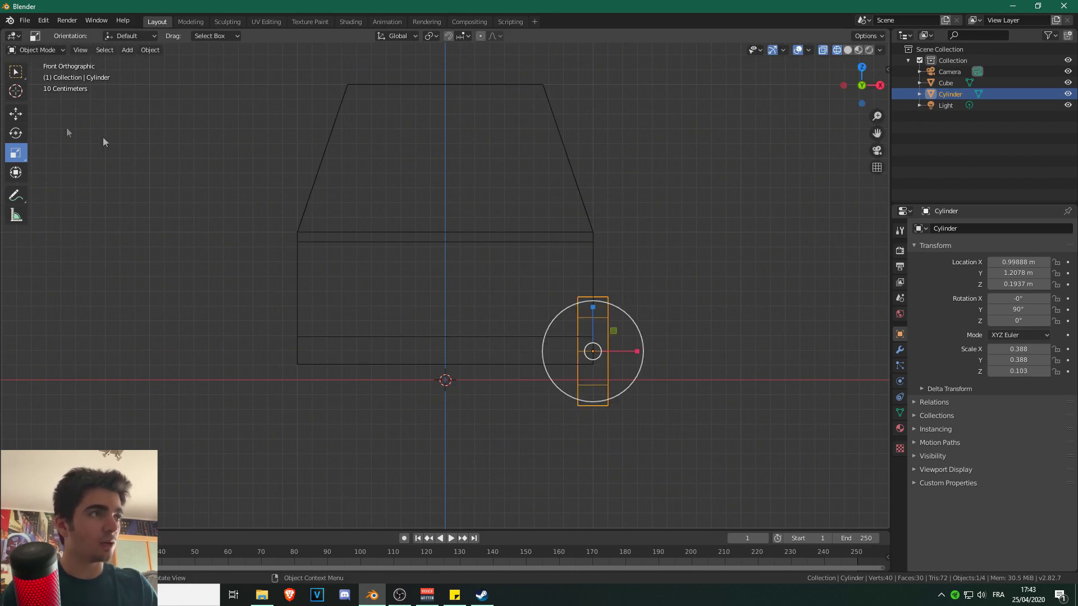
Shift the wheel inward along X to about 0.917 m so its outer face protrudes only slightly from the body side.
click(15, 115)
drag(639, 351, 628, 347)
scroll(635, 352, up, 4)
shift+middle_drag(655, 322, 423, 191)
scroll(483, 233, up, 3)
shift+middle_drag(590, 273, 536, 253)
scroll(536, 253, up, 2)
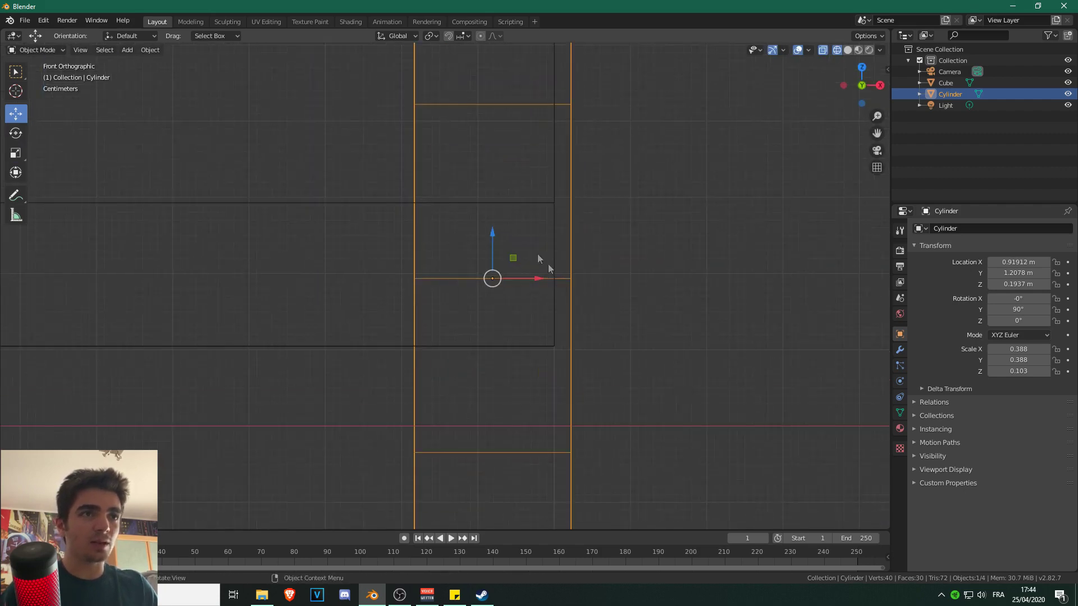
drag(536, 278, 532, 292)
Enter Edit Mode on the wheel and duplicate its mesh about 2.4 m along negative Y to the body's other end.
scroll(527, 298, down, 4)
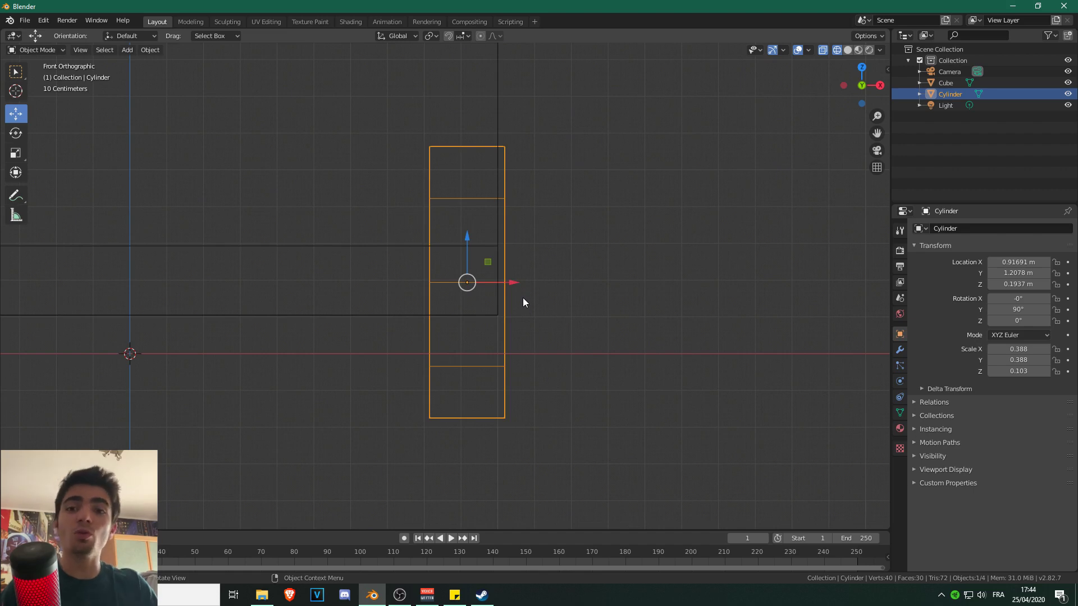
scroll(523, 302, down, 7)
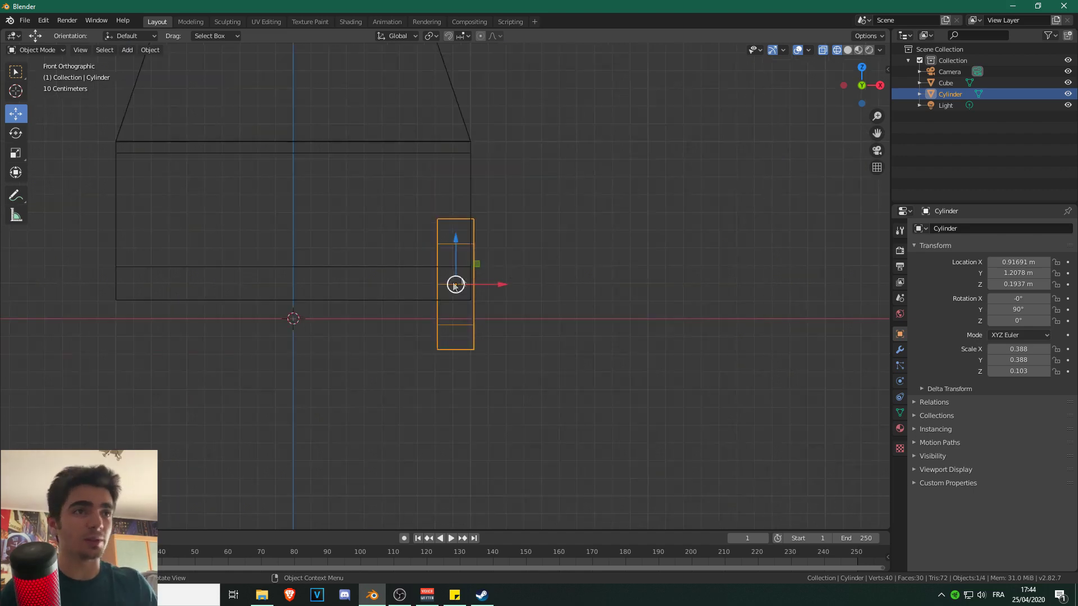
click(34, 50)
click(32, 78)
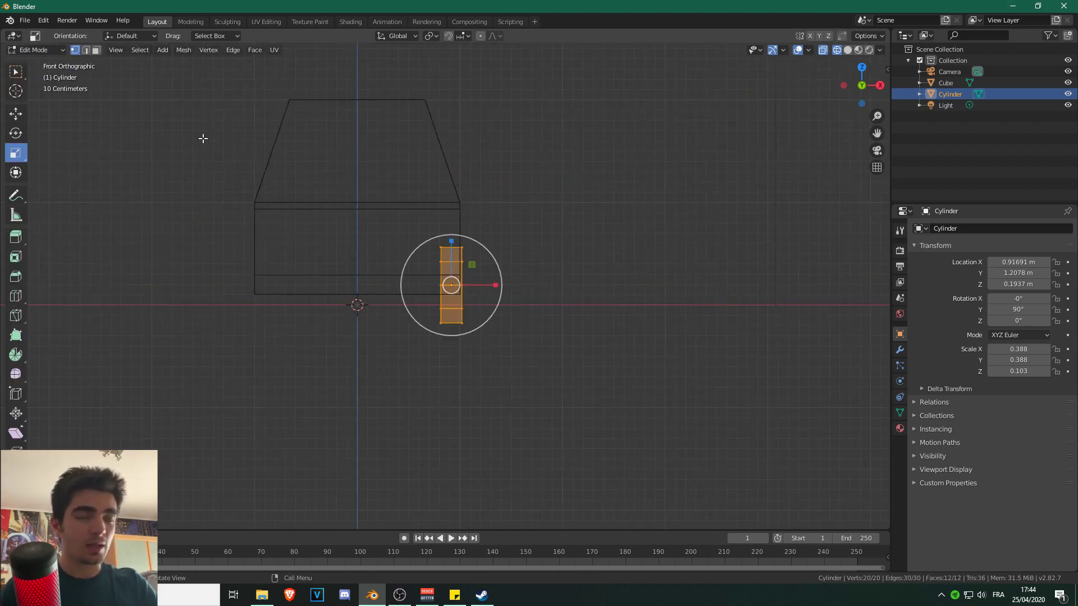
key(KP_3)
scroll(375, 196, up, 2)
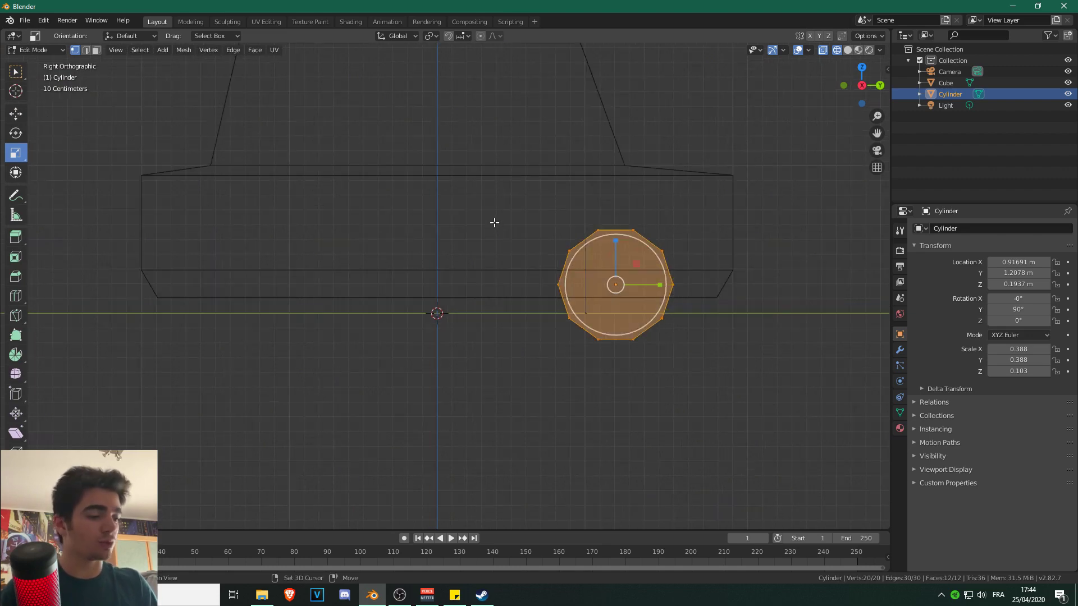
key(e)
key(y)
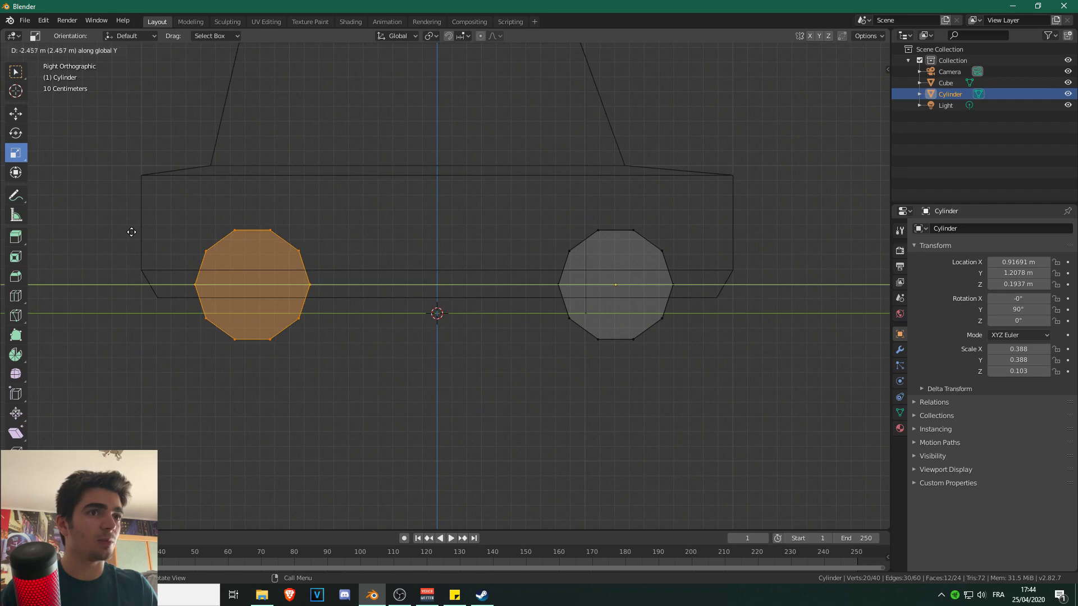
click(136, 233)
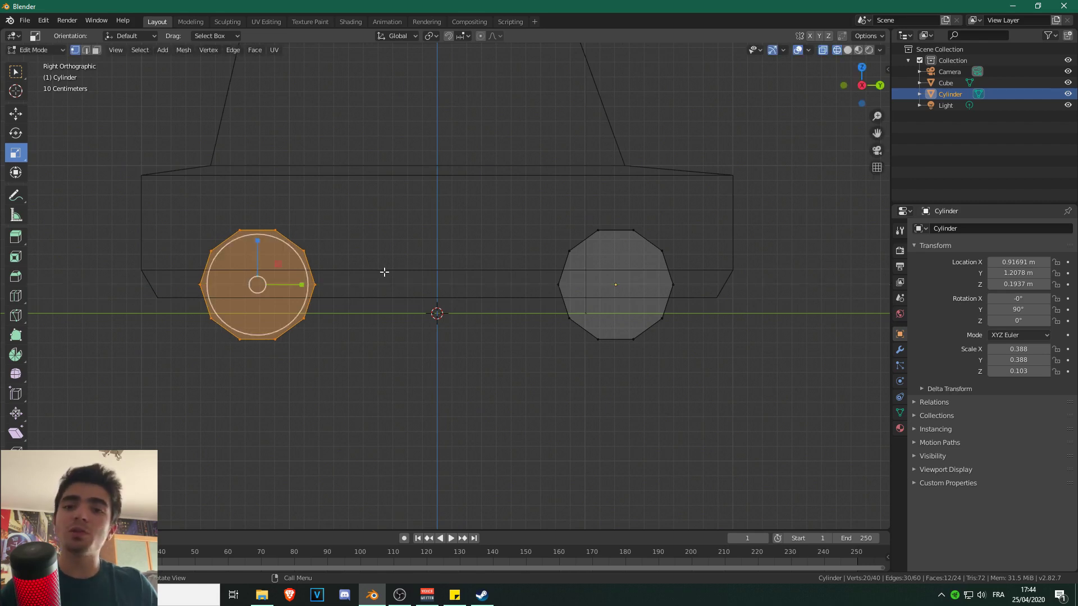
Duplicate the whole two-wheel mesh along negative X to the body's opposite side and return to Object Mode.
key(a)
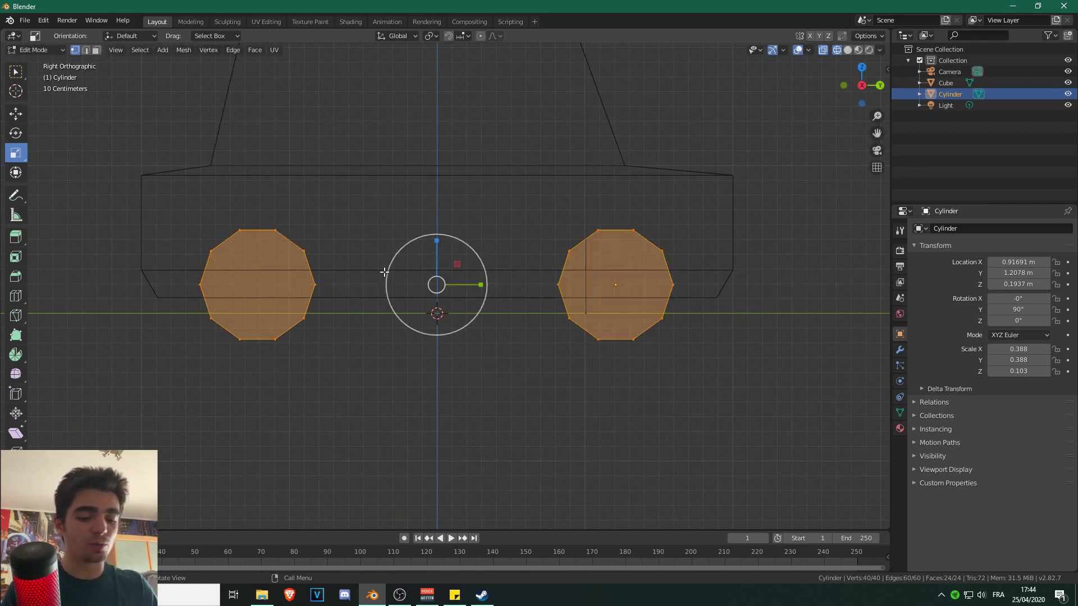
key(KP_1)
shift+middle_drag(378, 256, 476, 270)
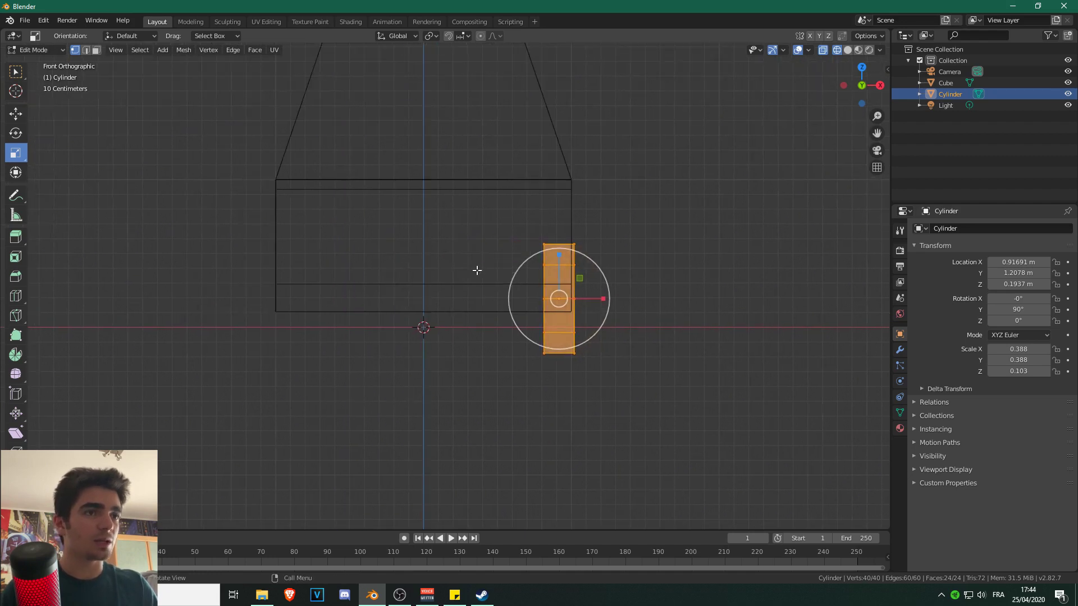
key(shift+d)
key(x)
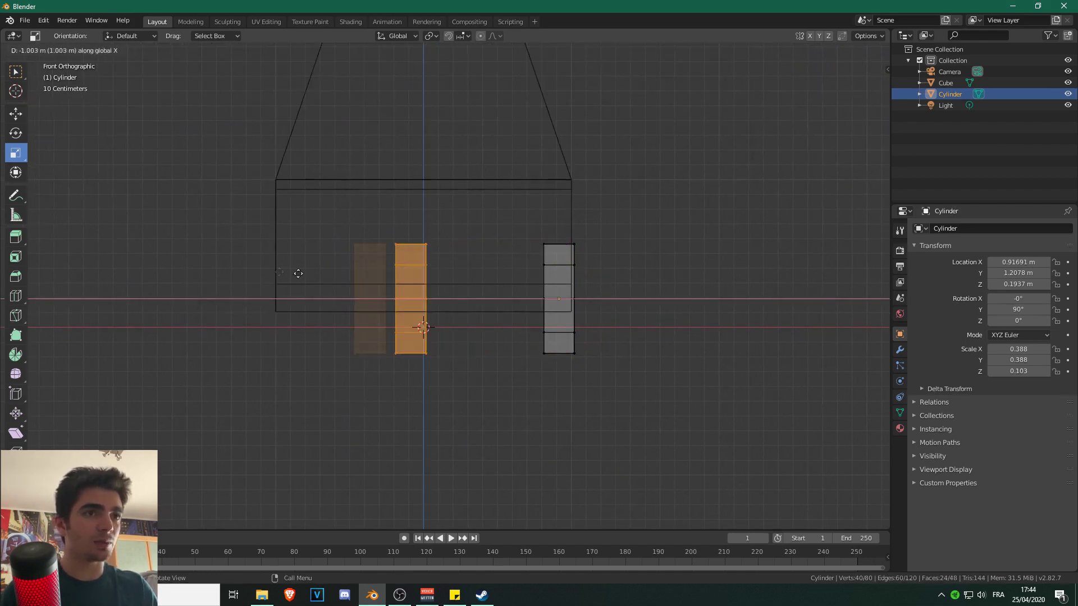
click(205, 269)
middle_drag(506, 303, 393, 315)
click(33, 51)
click(32, 62)
scroll(389, 190, down, 3)
Add a Boolean modifier to the car body with the wheels' Cylinder as its object.
click(224, 182)
click(383, 309)
middle_drag(396, 318, 446, 340)
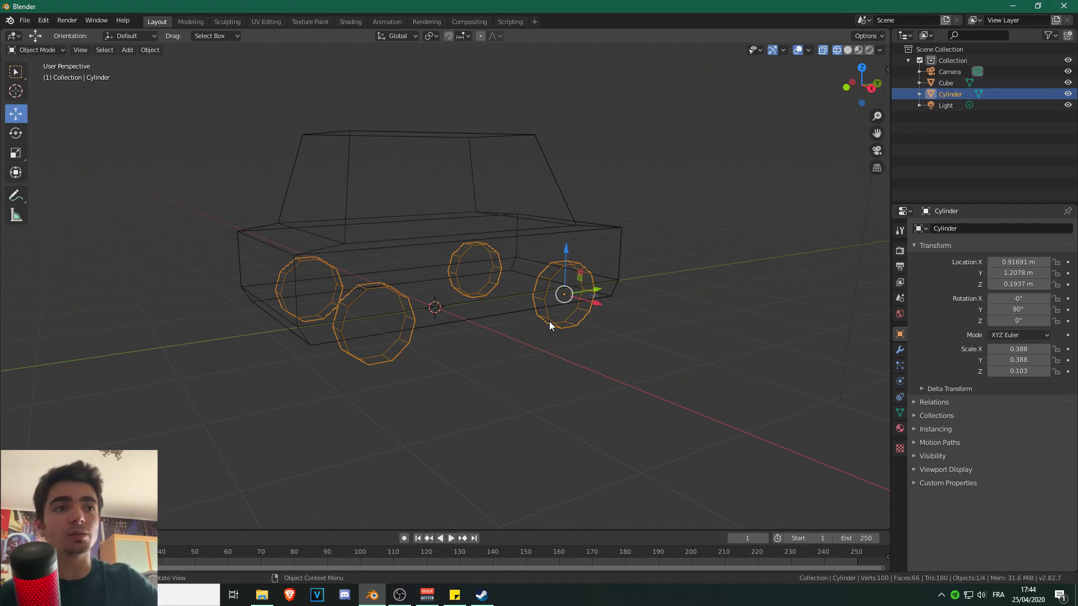
scroll(674, 190, up, 1)
click(675, 190)
click(473, 237)
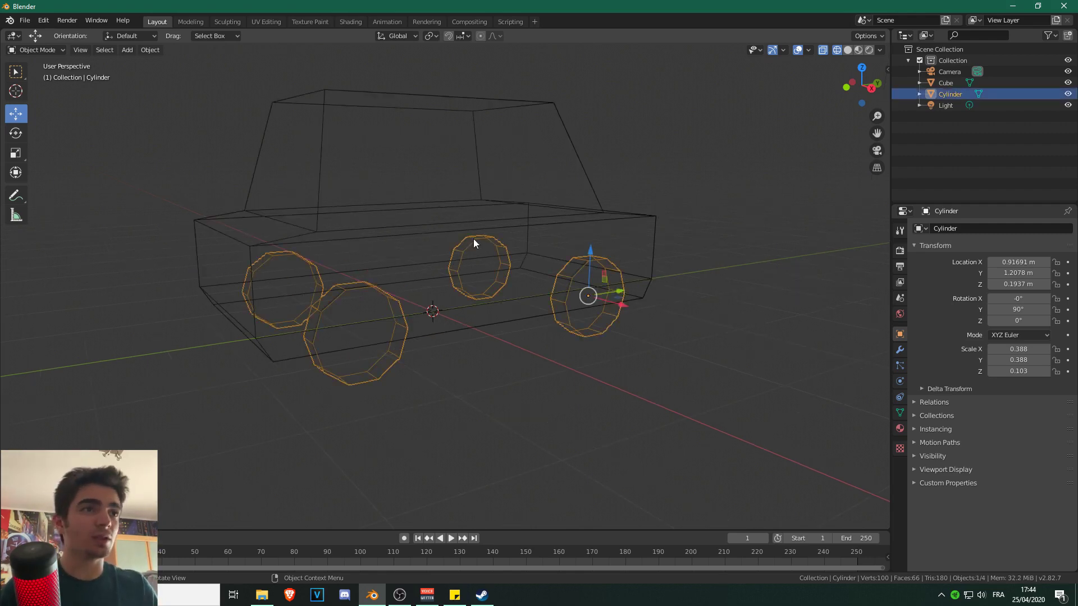
click(448, 230)
click(900, 349)
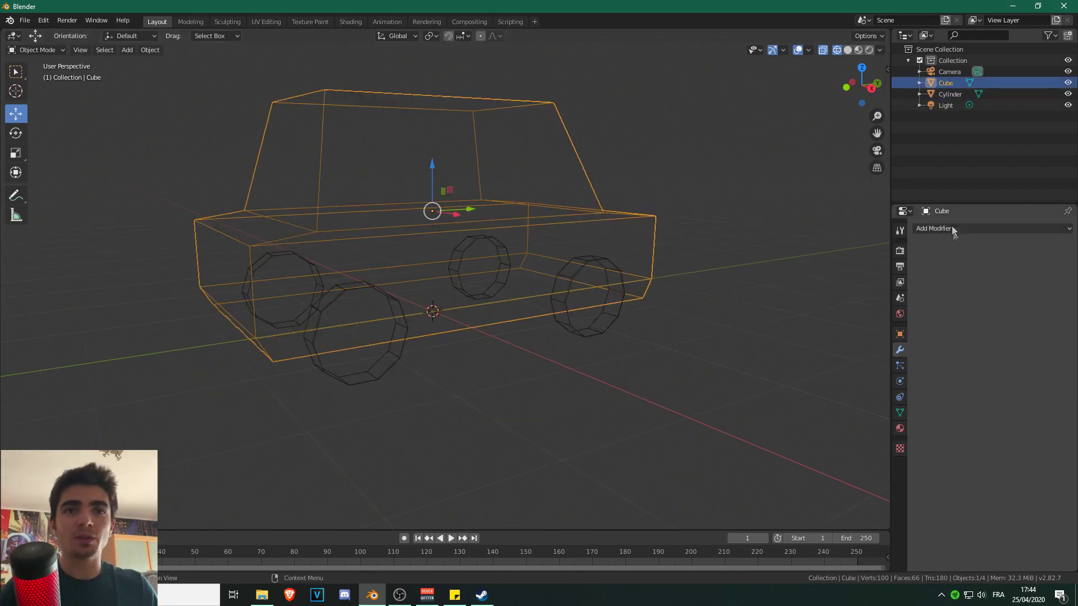
click(951, 229)
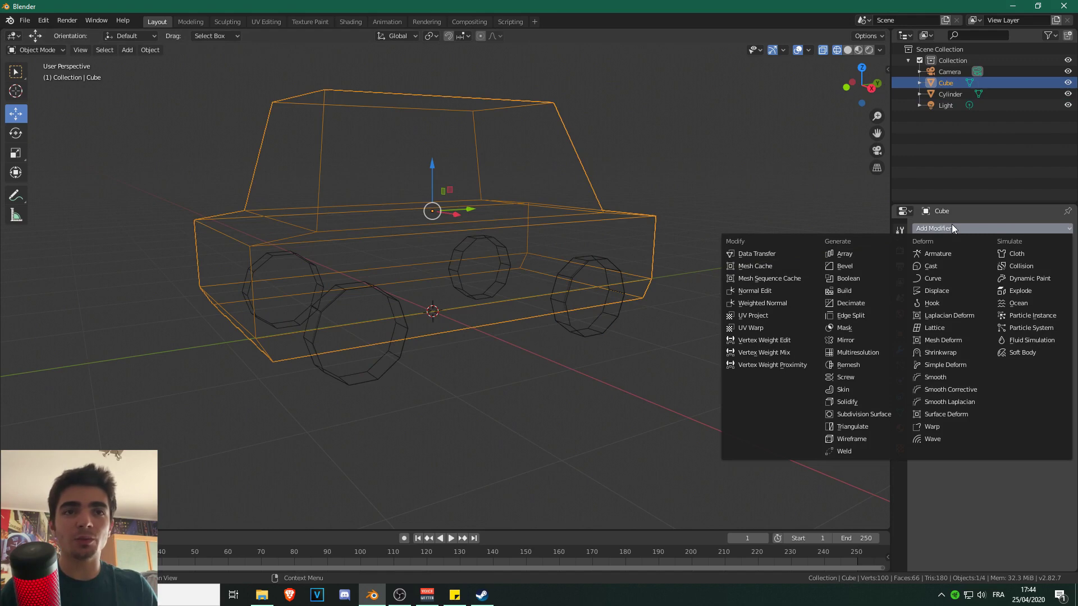
click(849, 279)
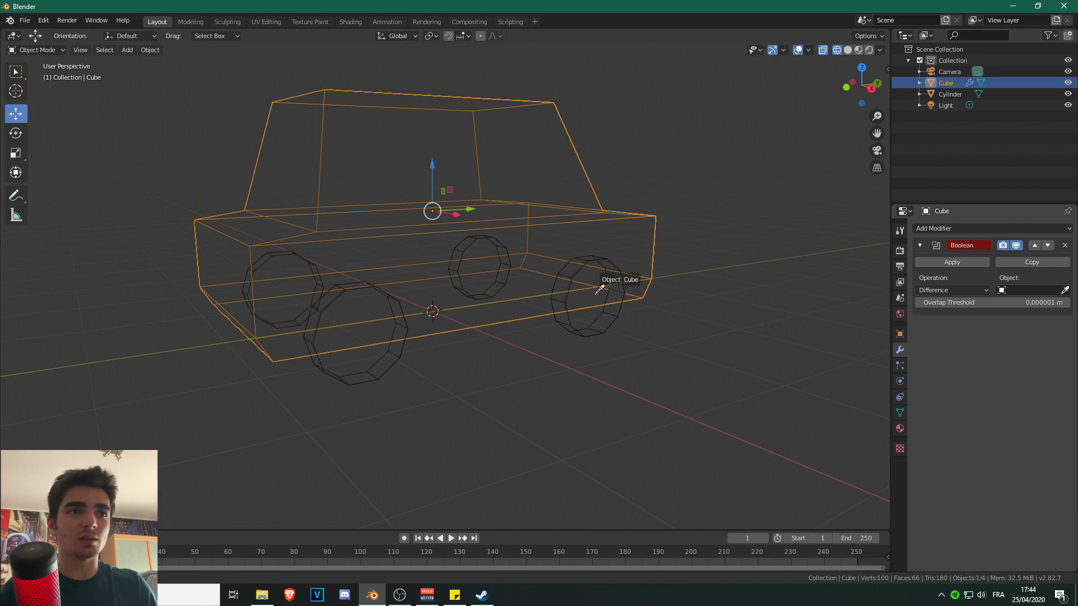
click(597, 329)
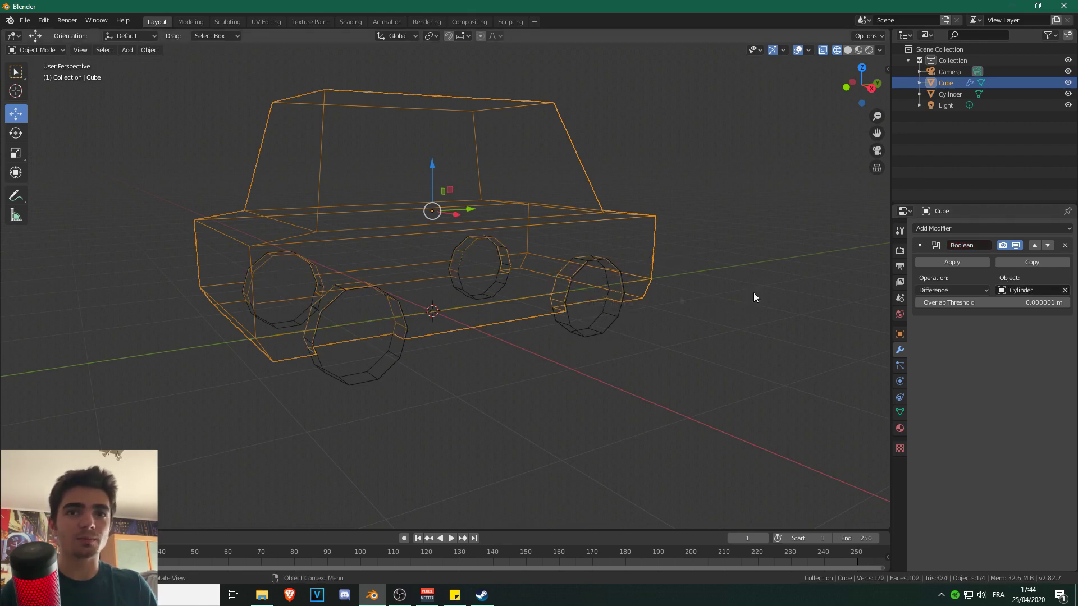
Keep the Boolean operation on Difference, apply the modifier to the body, and switch the viewport to solid shading.
click(938, 290)
click(952, 291)
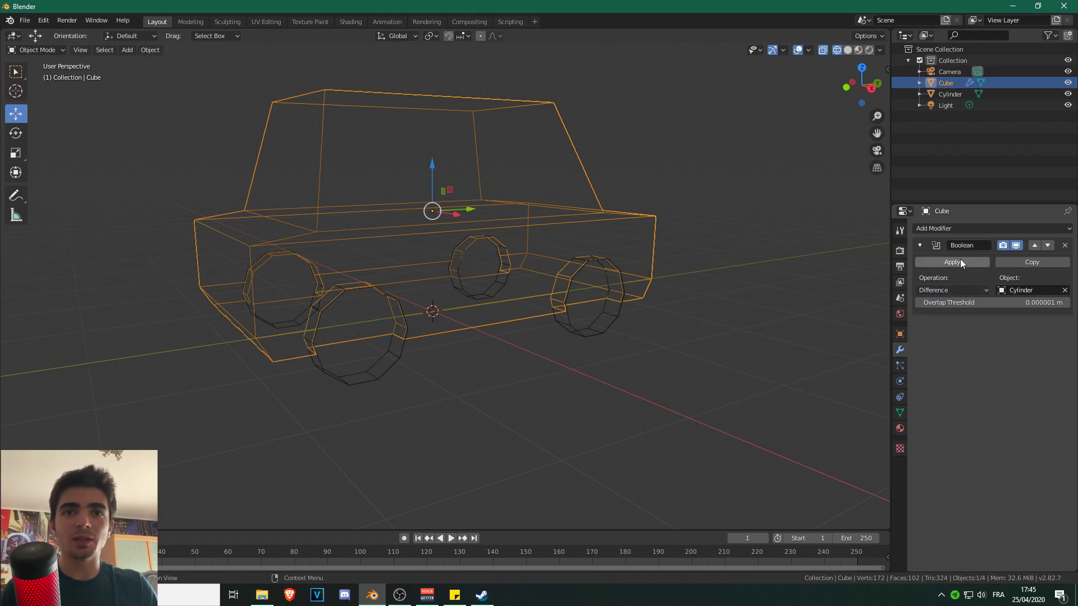
click(958, 263)
middle_drag(595, 271, 544, 255)
key(z)
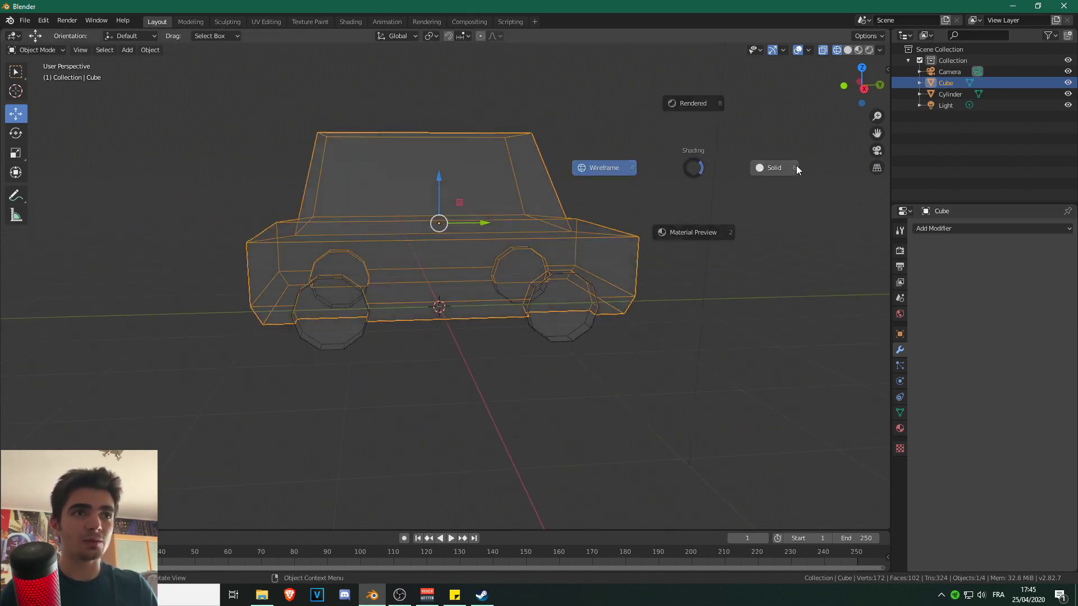
click(796, 165)
Lower the wheels below the body to inspect the cut arches, and raise them back into place in wireframe side view.
click(600, 310)
drag(586, 268, 585, 381)
mouse_move(584, 348)
middle_down()
mouse_move(584, 311)
mouse_move(485, 285)
mouse_move(459, 214)
mouse_move(520, 254)
mouse_move(414, 266)
mouse_move(685, 294)
mouse_move(576, 337)
middle_up()
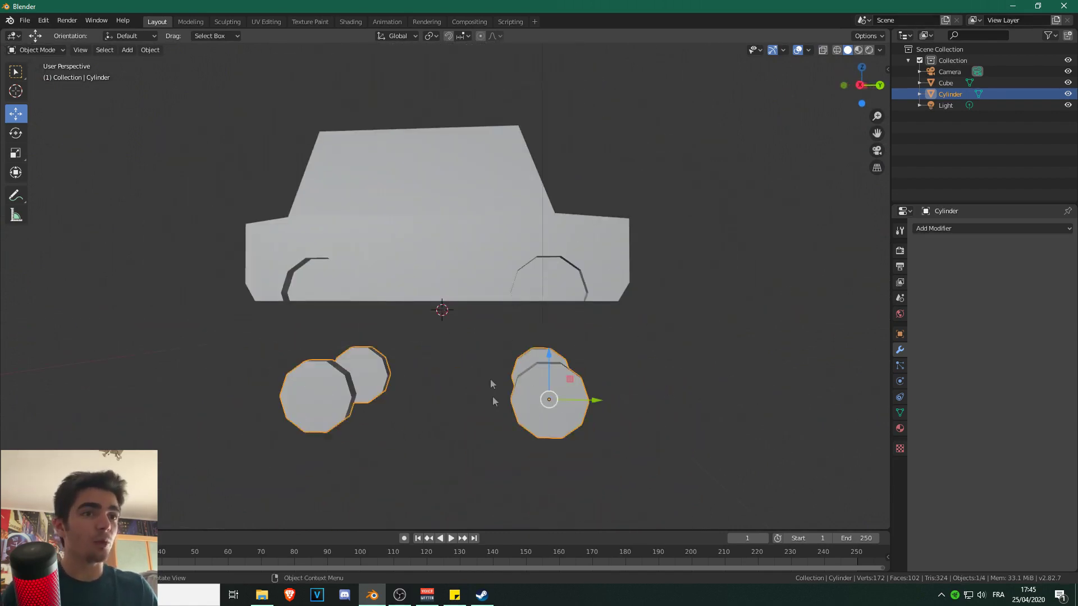
scroll(494, 376, up, 3)
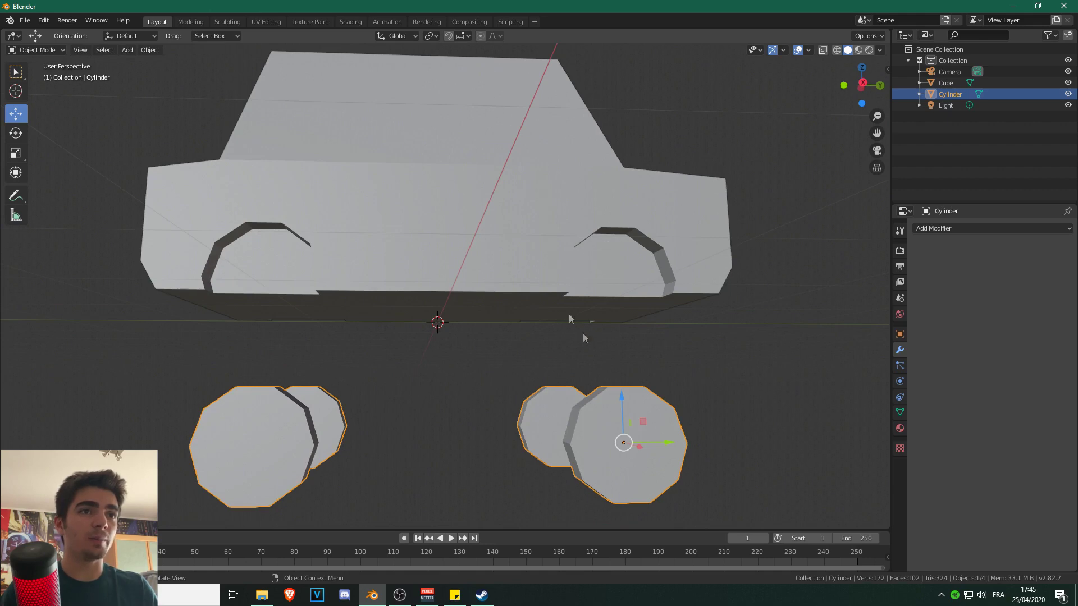
click(863, 83)
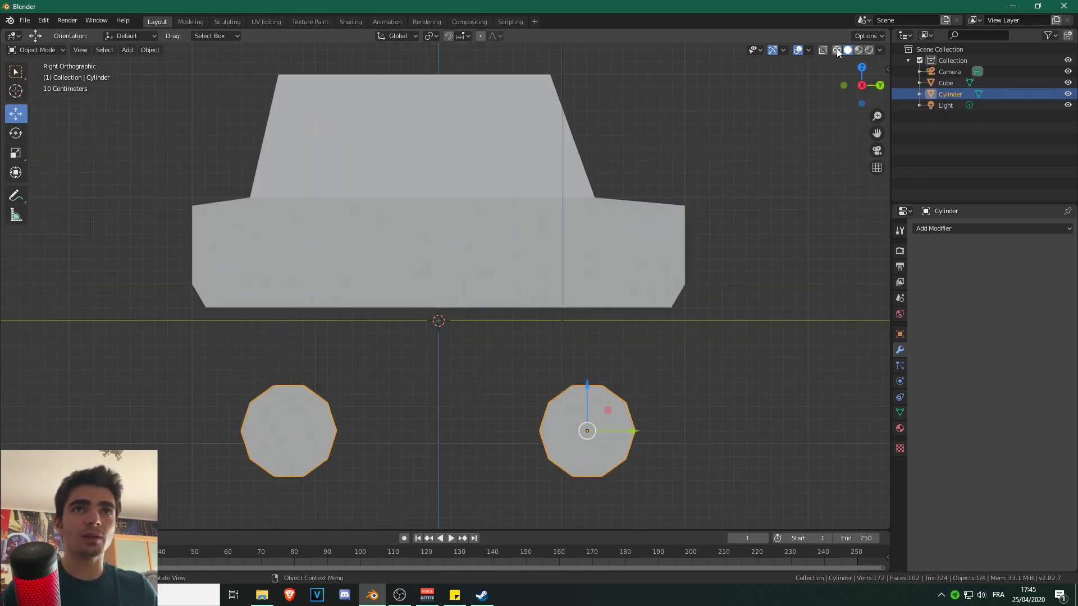
click(836, 49)
drag(582, 382, 584, 241)
Scale the wheels down uniformly by about 0.90 to leave a gap inside the wheel arches.
scroll(599, 271, up, 4)
scroll(509, 222, up, 4)
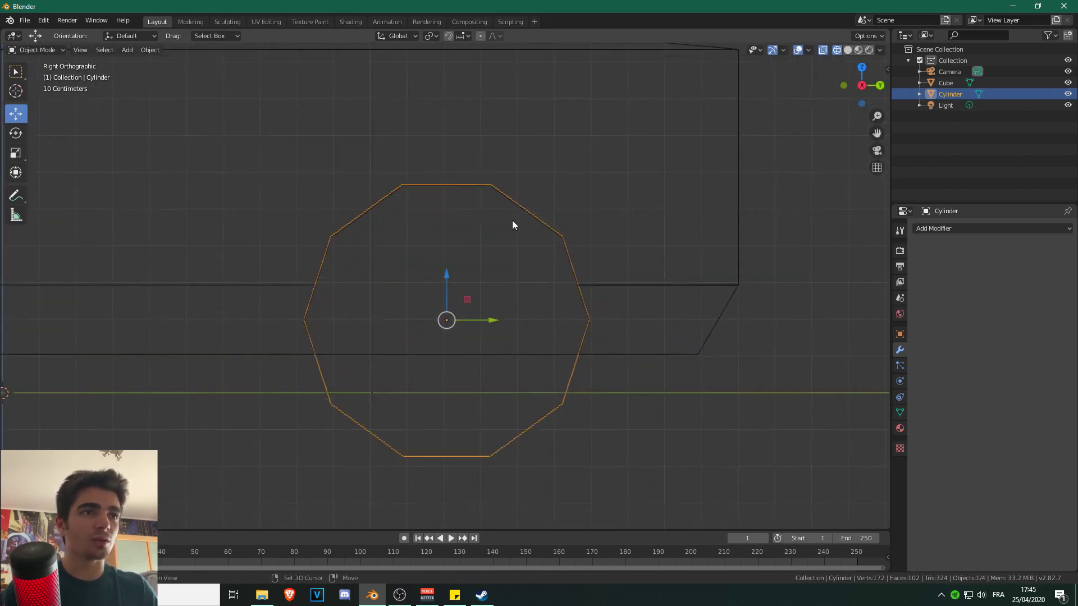
scroll(483, 163, down, 3)
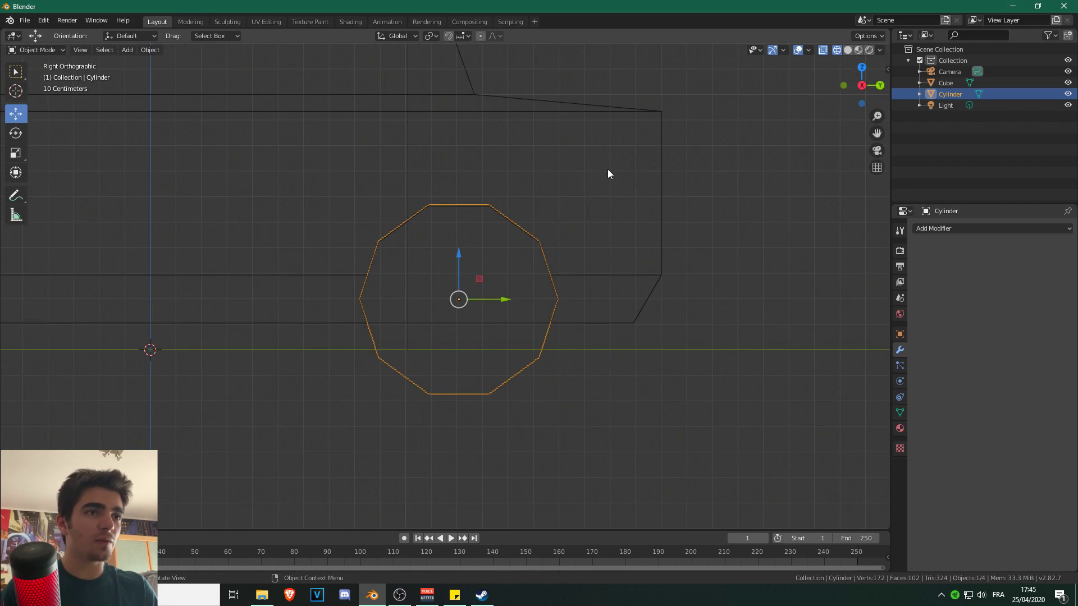
key(s)
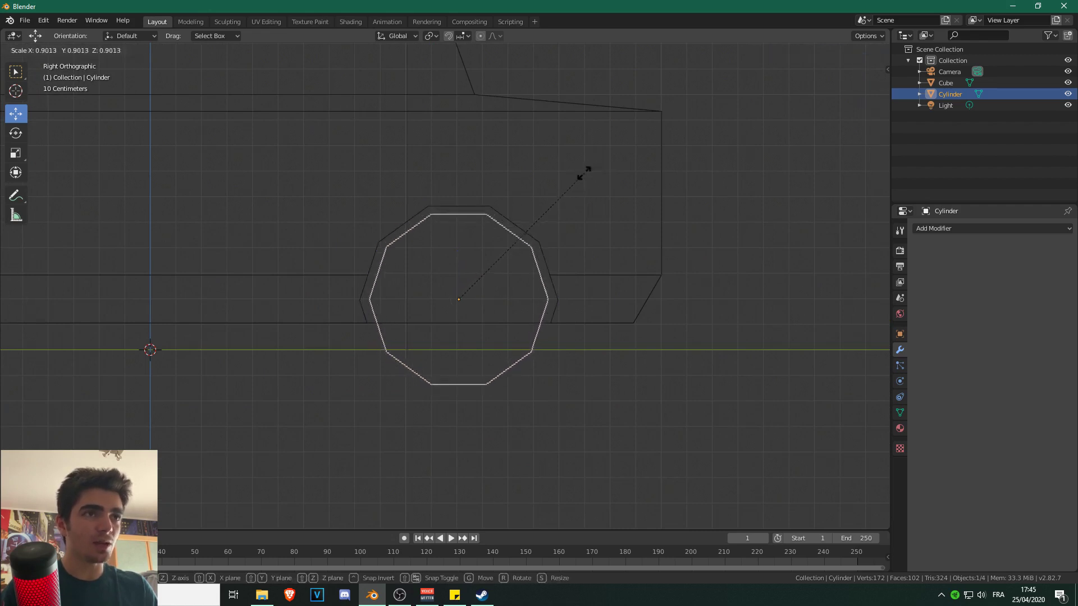
click(584, 171)
In Edit Mode, move the pair of wheels at the negative-Y end about 0.22 m along negative Y to centre them in their arches.
scroll(582, 172, down, 3)
shift+middle_drag(191, 268, 471, 281)
scroll(610, 273, up, 2)
scroll(570, 210, up, 2)
click(37, 50)
click(34, 74)
key(alt+a)
drag(655, 136, 336, 425)
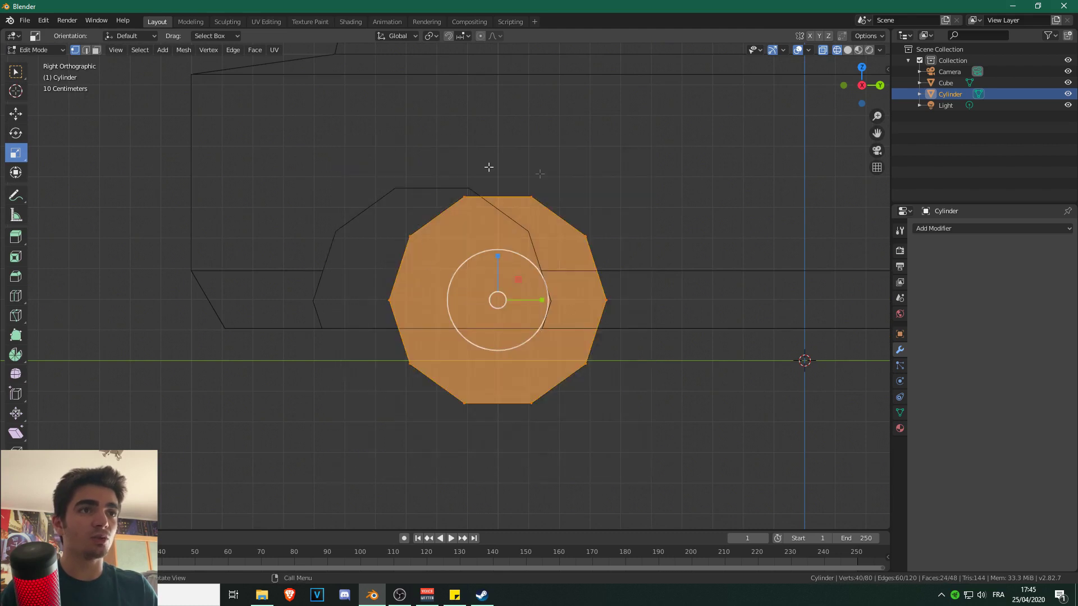
click(16, 113)
drag(562, 307, 483, 298)
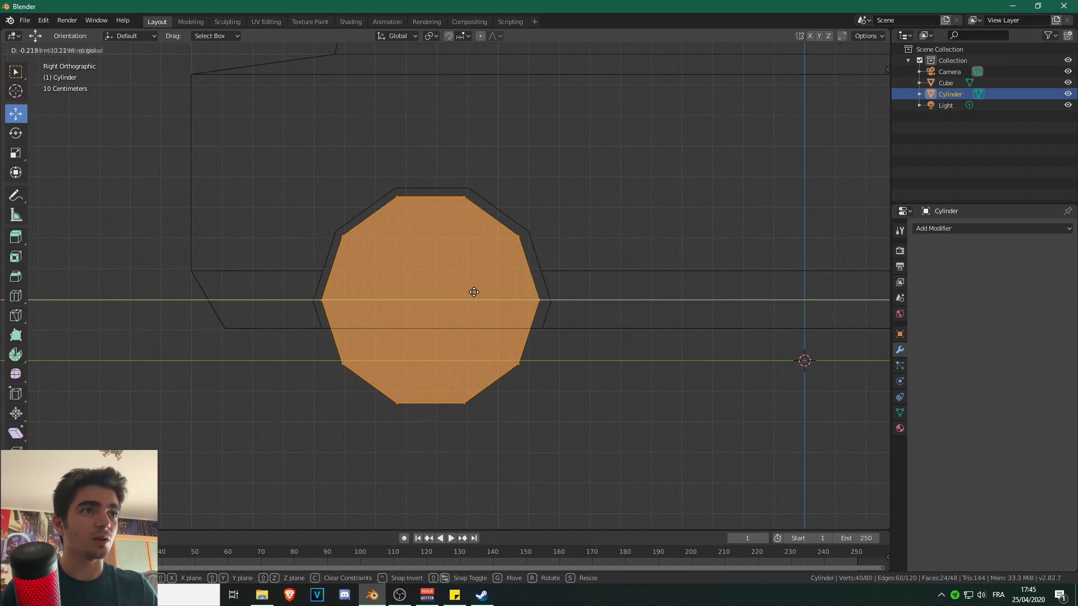
click(475, 291)
click(656, 244)
scroll(659, 259, down, 5)
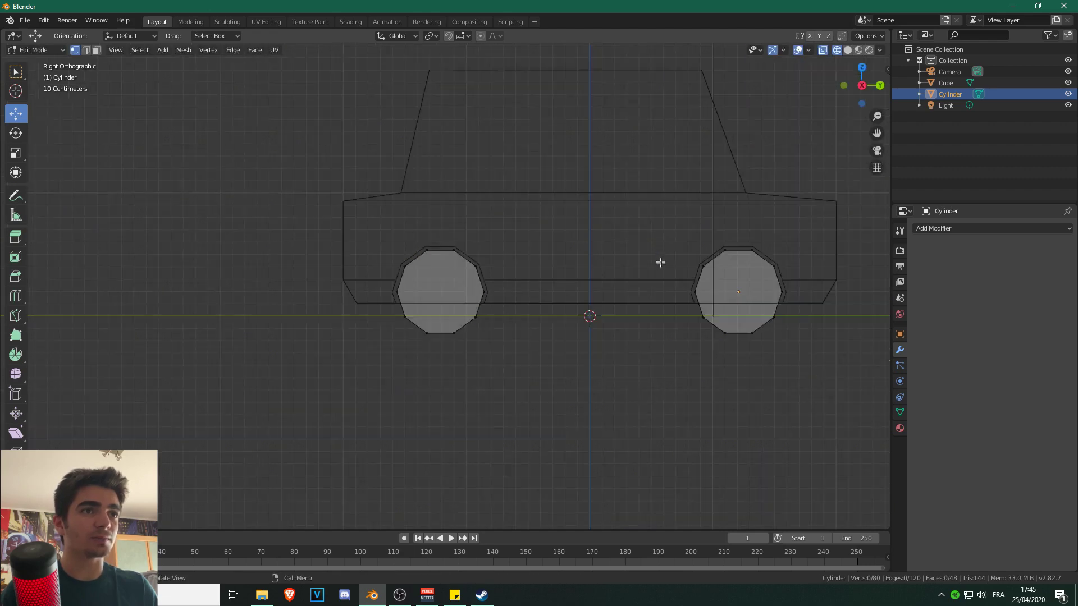
key(Tab)
In front view, move the negative-X wheels' mesh outward along X until they protrude slightly from the body side, and return to Object Mode.
scroll(659, 271, down, 3)
middle_drag(659, 272, 538, 291)
scroll(531, 285, up, 3)
scroll(436, 301, down, 3)
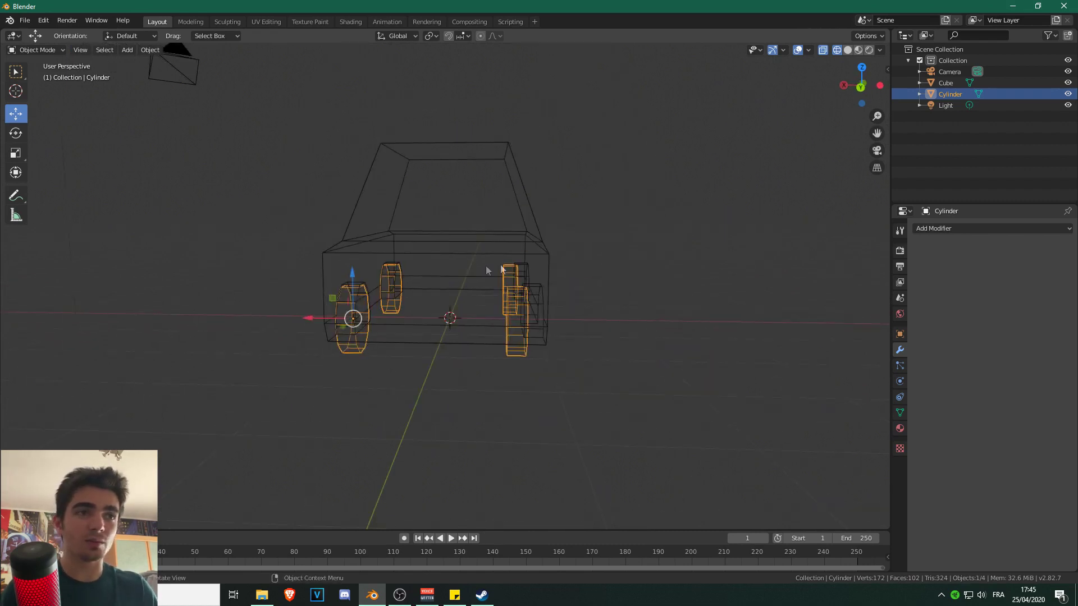
key(KP_1)
scroll(546, 297, up, 5)
shift+middle_drag(257, 298, 359, 307)
scroll(442, 285, up, 3)
scroll(449, 274, down, 2)
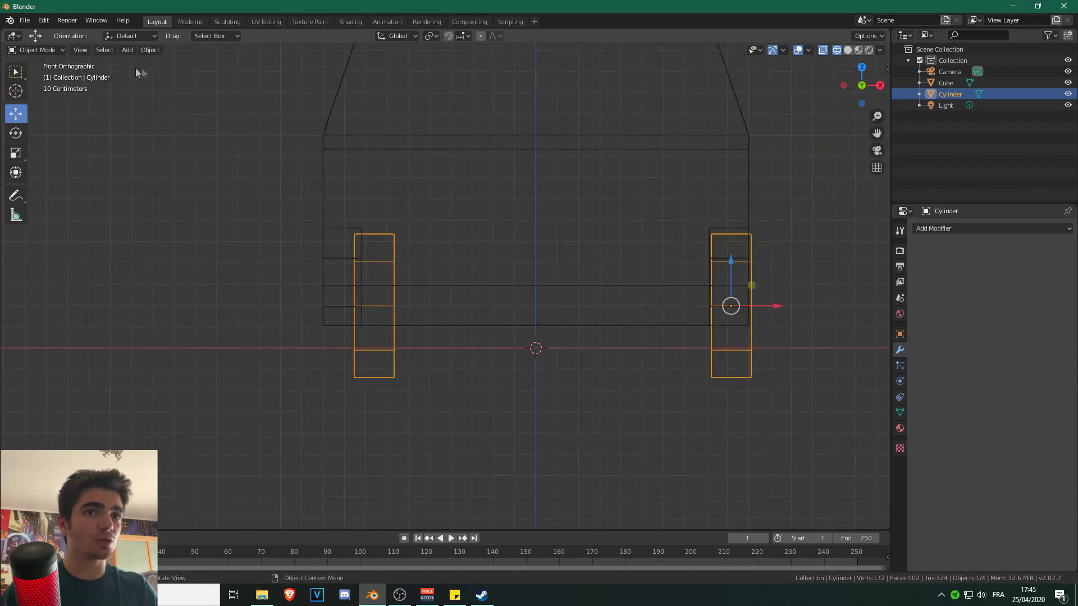
click(34, 50)
click(31, 74)
drag(429, 195, 312, 443)
drag(424, 306, 388, 307)
click(454, 241)
scroll(455, 237, down, 3)
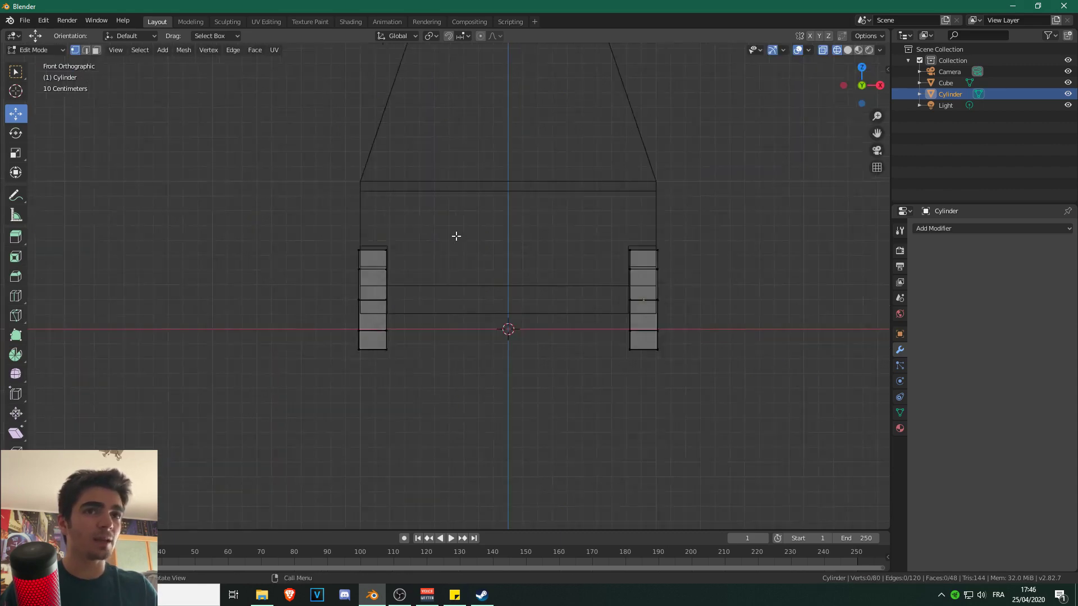
click(35, 49)
click(33, 64)
Switch the viewport to solid shading and deselect the wheels.
middle_drag(336, 228, 260, 195)
scroll(260, 195, down, 3)
click(846, 52)
scroll(688, 169, down, 3)
click(688, 168)
Examine the car from several angles to check how the wheels sit in their arches.
scroll(617, 248, up, 3)
scroll(512, 260, up, 2)
mouse_move(616, 248)
shift+middle_down()
mouse_move(512, 261)
mouse_move(407, 237)
mouse_move(232, 229)
mouse_move(264, 214)
mouse_move(424, 228)
shift+middle_up()
scroll(424, 227, up, 2)
scroll(289, 211, down, 3)
shift+middle_drag(289, 211, 345, 264)
scroll(348, 206, down, 2)
scroll(459, 227, up, 3)
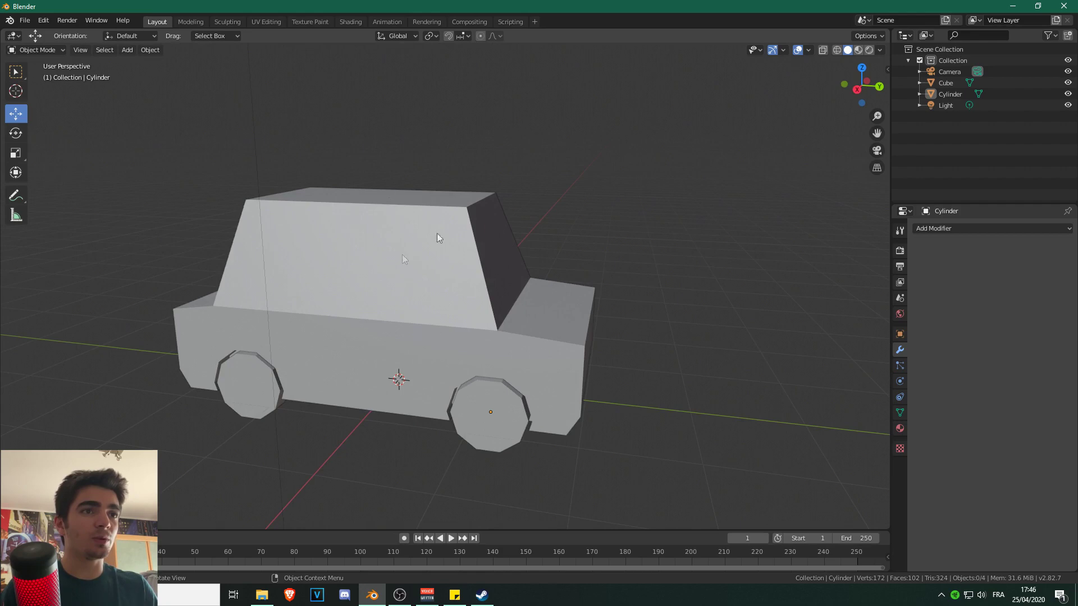
scroll(368, 204, down, 2)
mouse_move(368, 204)
middle_down()
mouse_move(426, 200)
mouse_move(358, 194)
middle_up()
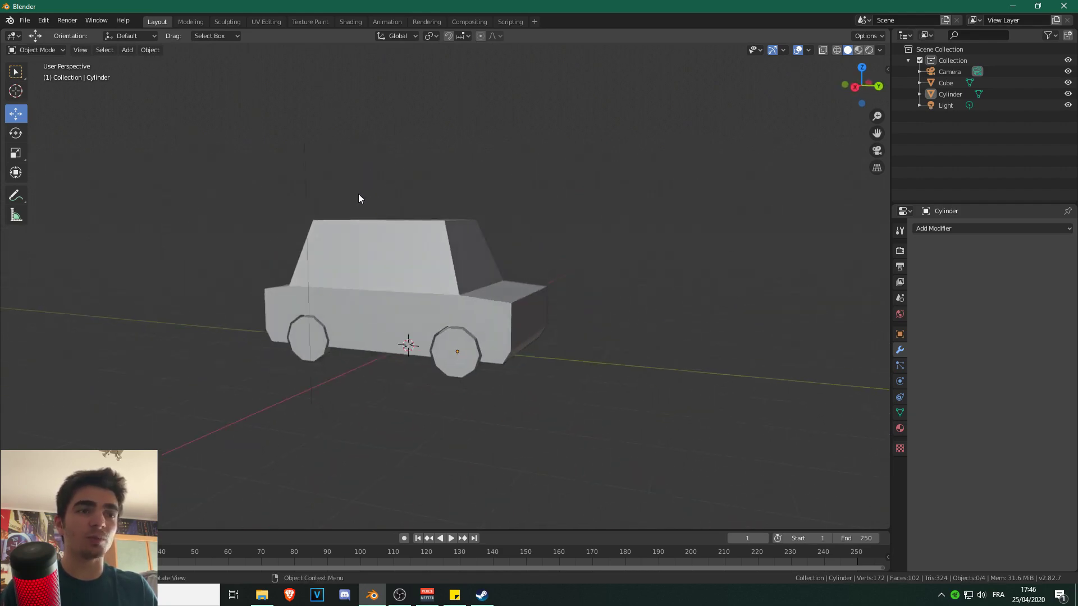
scroll(343, 247, down, 1)
middle_drag(347, 255, 415, 267)
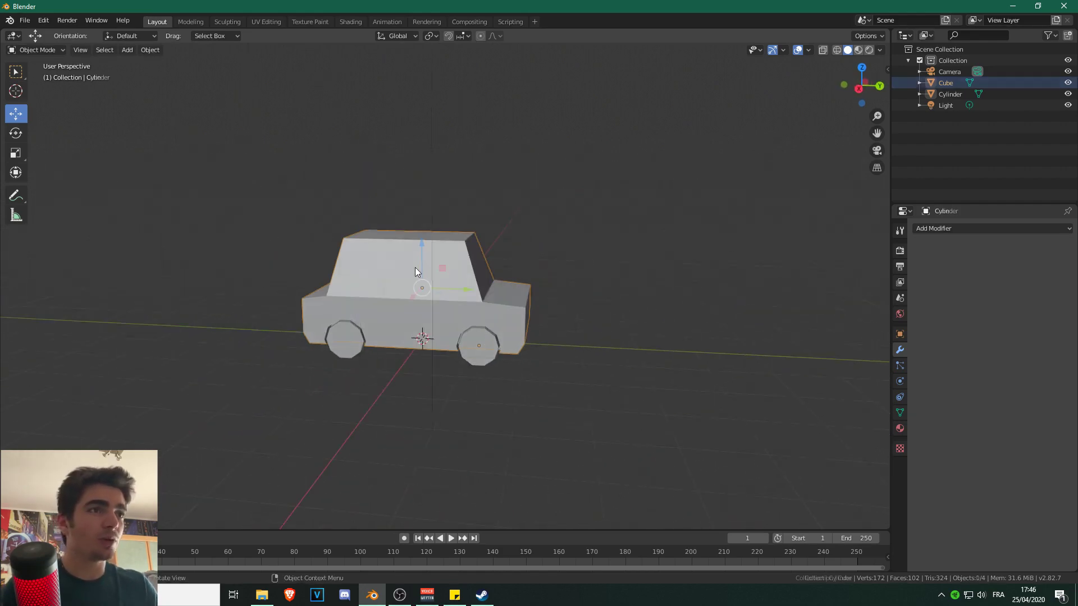
Enter Edit Mode on the car body and add two evenly spaced, unslid loop cuts running up the cabin side and across the roof.
click(417, 267)
scroll(417, 268, up, 2)
key(Tab)
scroll(417, 267, up, 5)
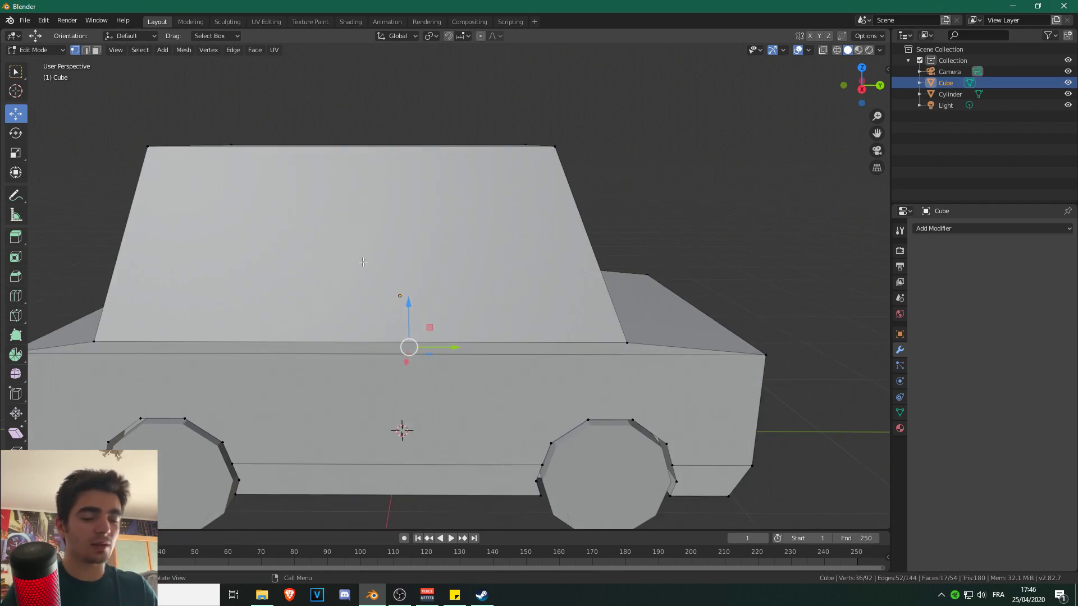
key(KP_1)
key(KP_3)
scroll(348, 224, up, 1)
shift+middle_drag(348, 224, 379, 242)
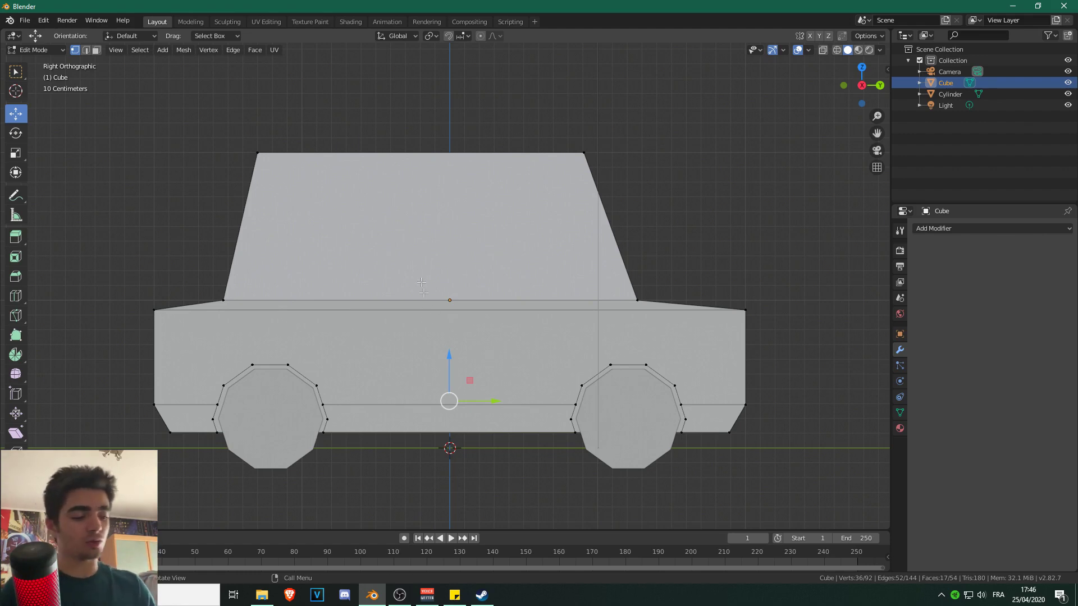
key(ctrl+r)
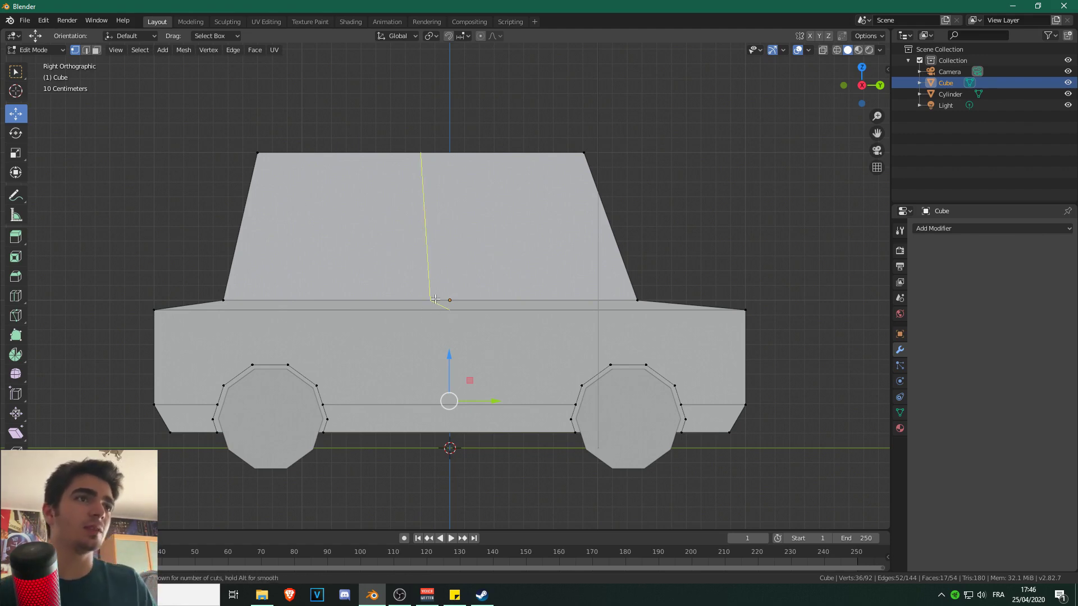
scroll(438, 301, up, 4)
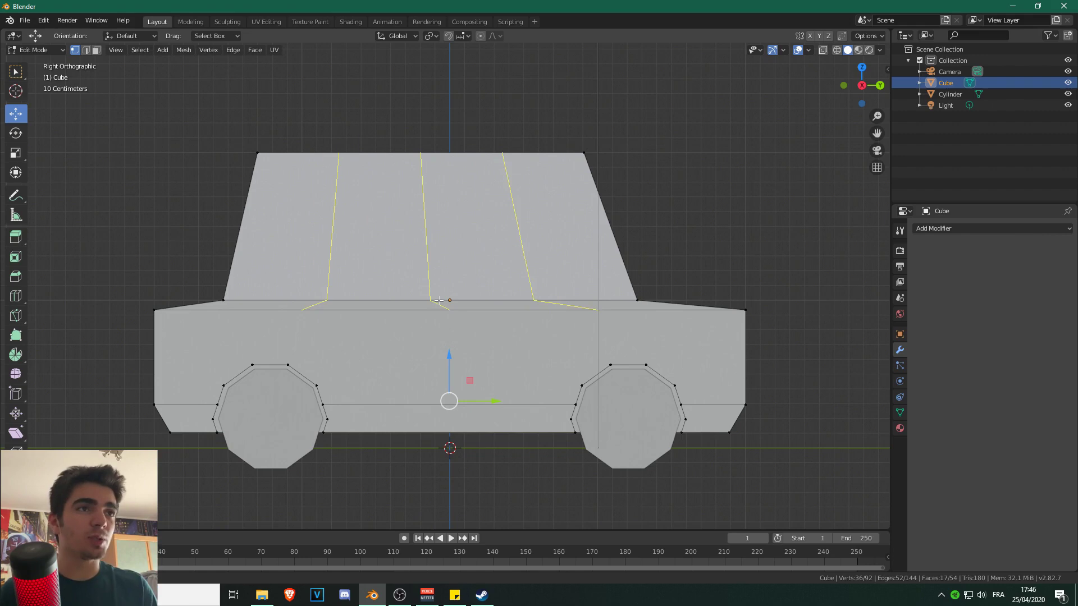
scroll(438, 301, down, 4)
scroll(438, 301, up, 1)
click(438, 301)
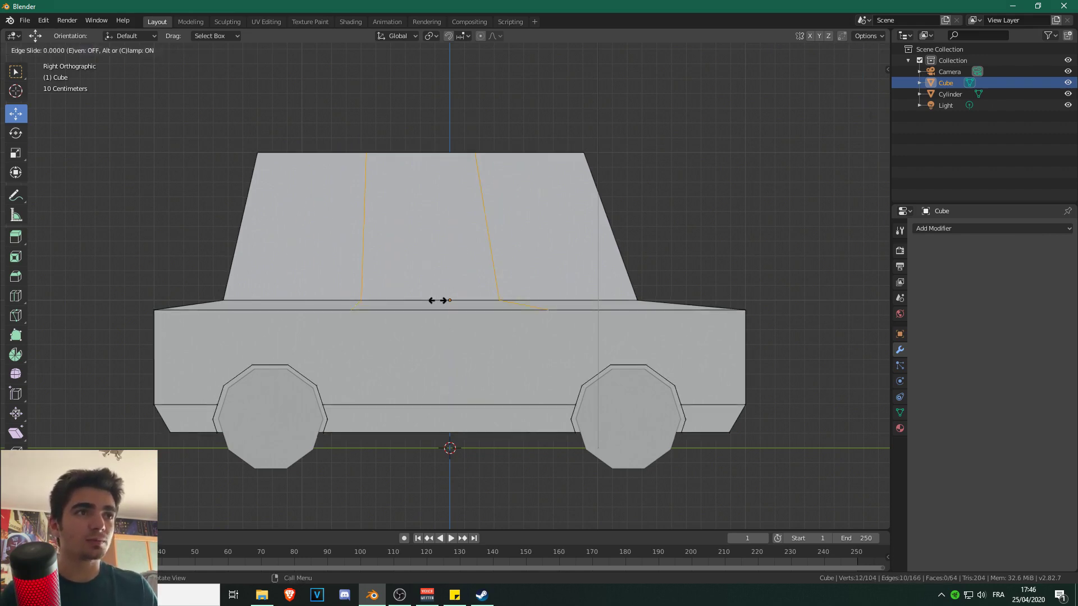
click(438, 301)
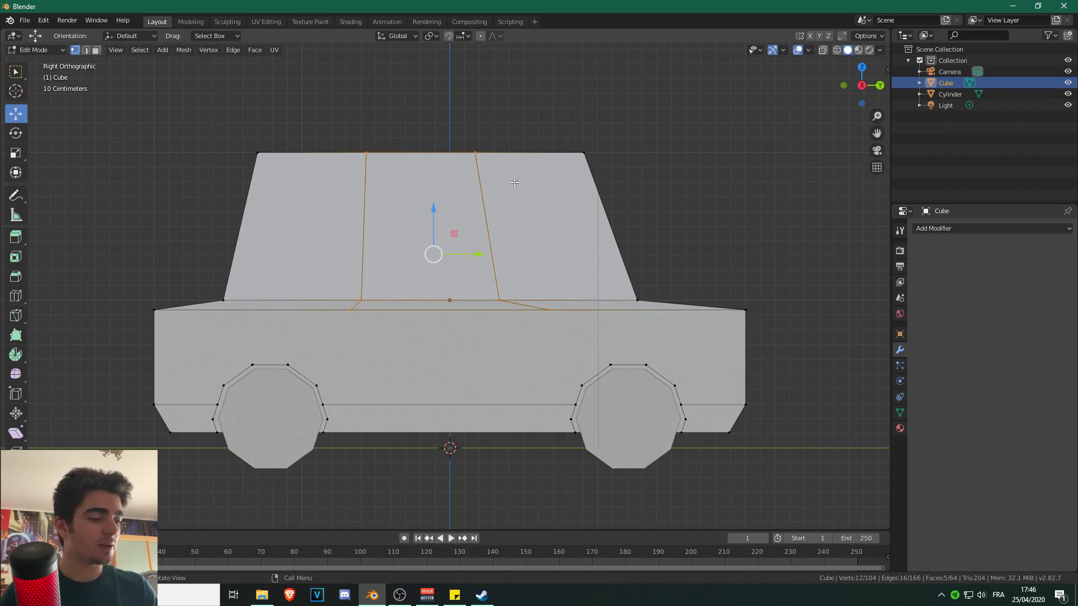
Scale the two loop cuts together along Y to about 0.129 to form a narrow central pillar, and clear the selection.
key(s)
key(y)
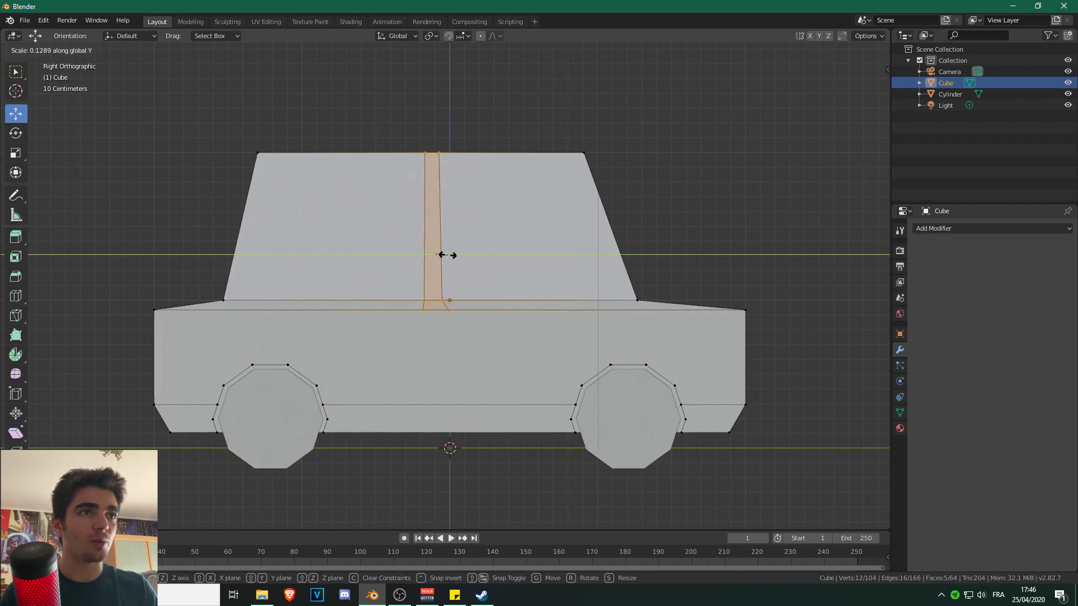
click(448, 254)
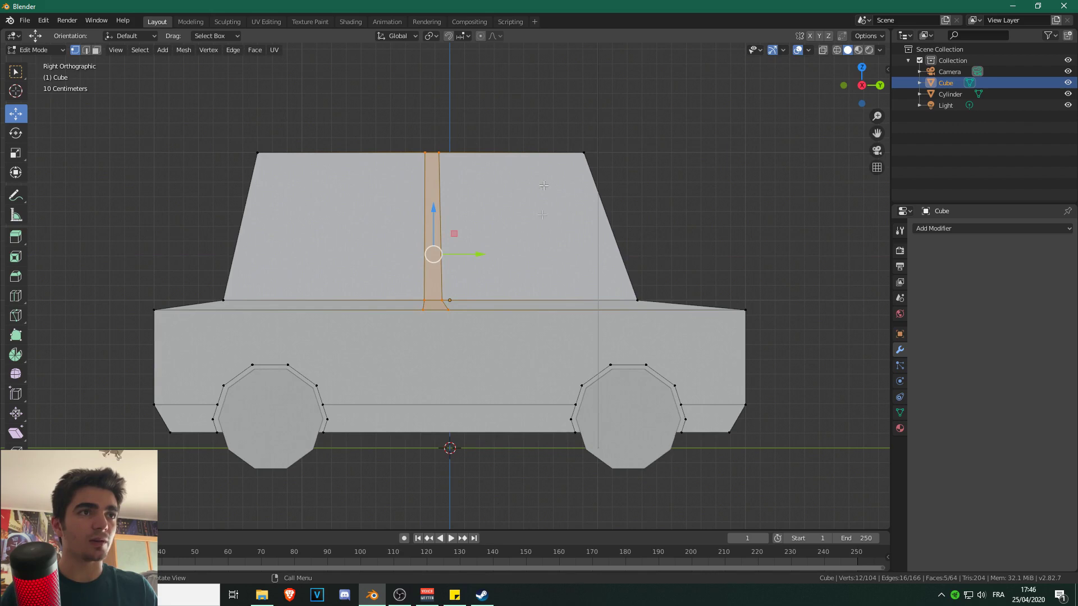
scroll(412, 99, down, 2)
click(411, 100)
middle_drag(475, 219, 398, 224)
scroll(440, 241, down, 1)
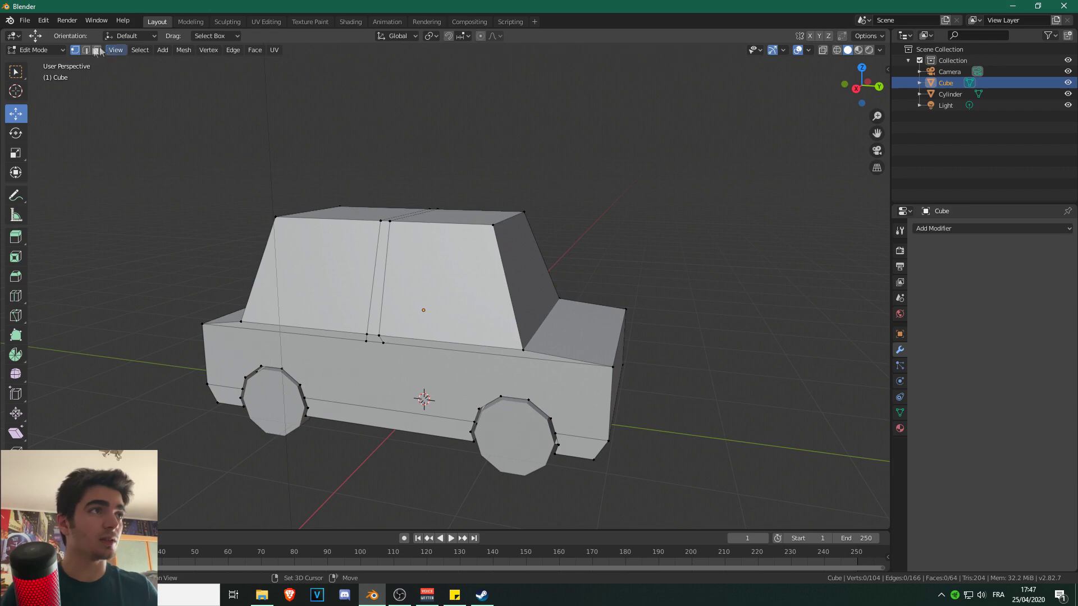
In face selection mode, inset the front side-window face of the car cabin by about 0.073.
click(435, 282)
click(351, 231)
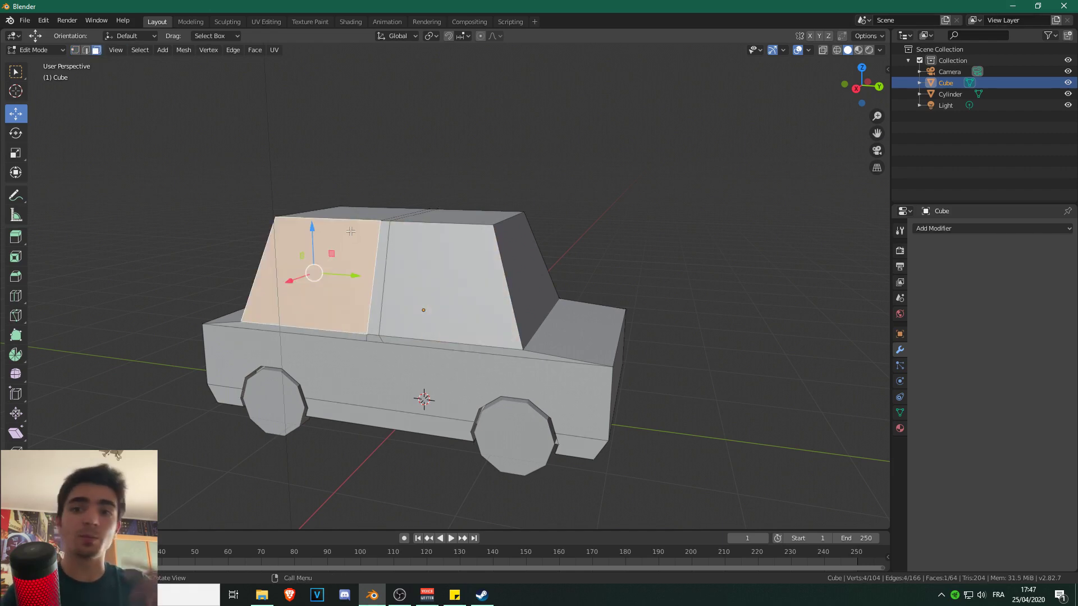
scroll(351, 231, down, 1)
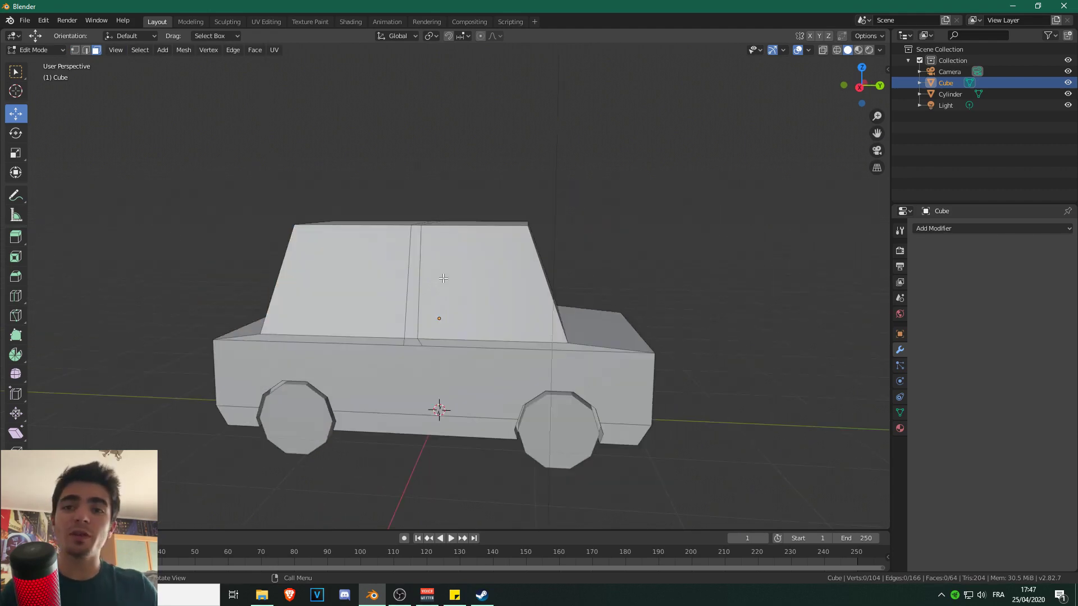
middle_drag(443, 278, 449, 274)
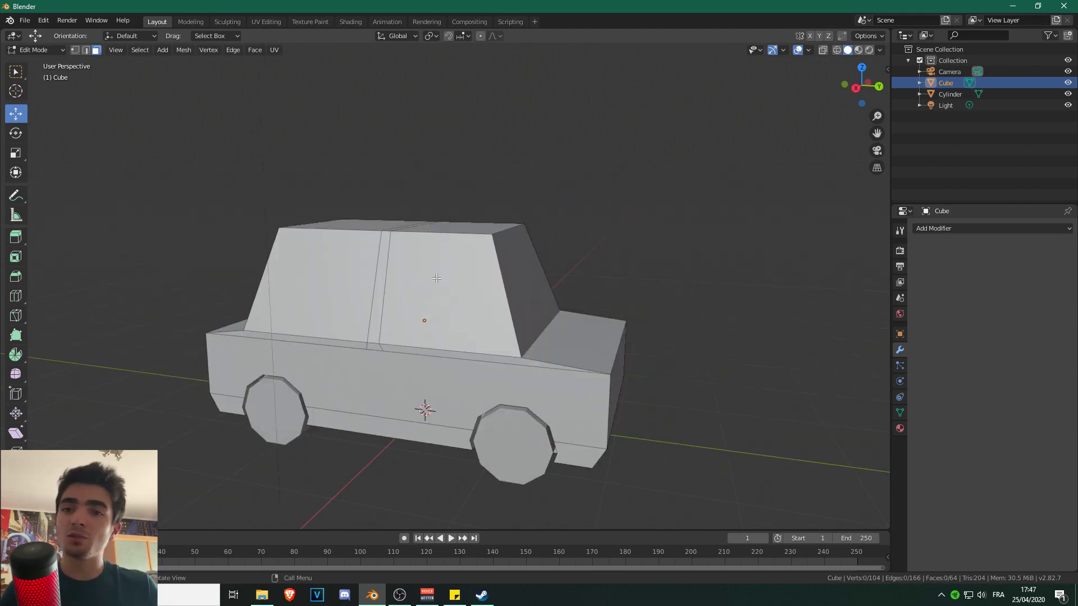
click(431, 277)
scroll(407, 220, up, 3)
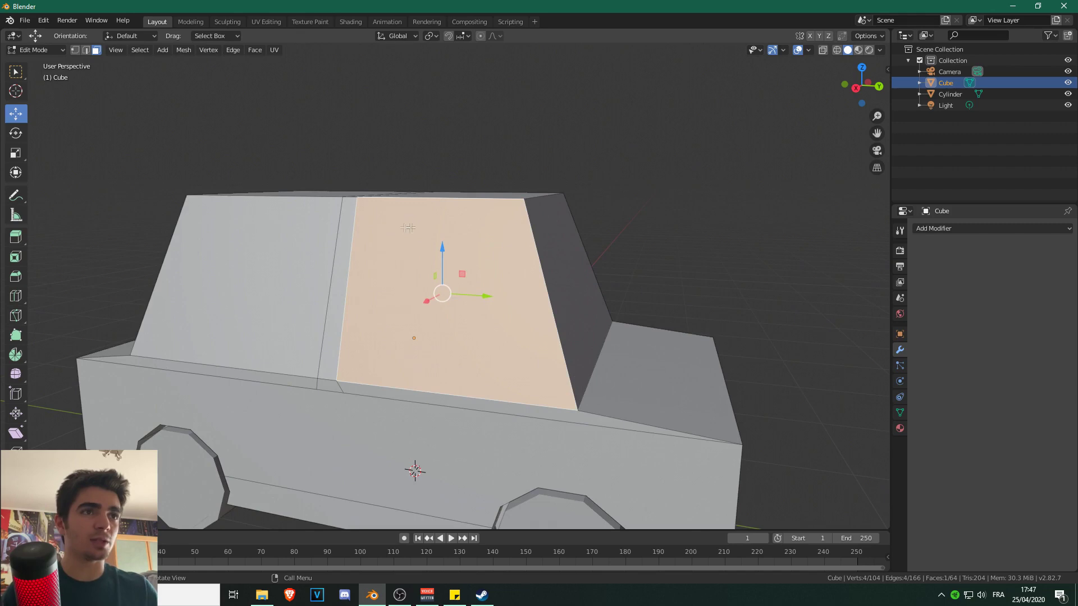
key(i)
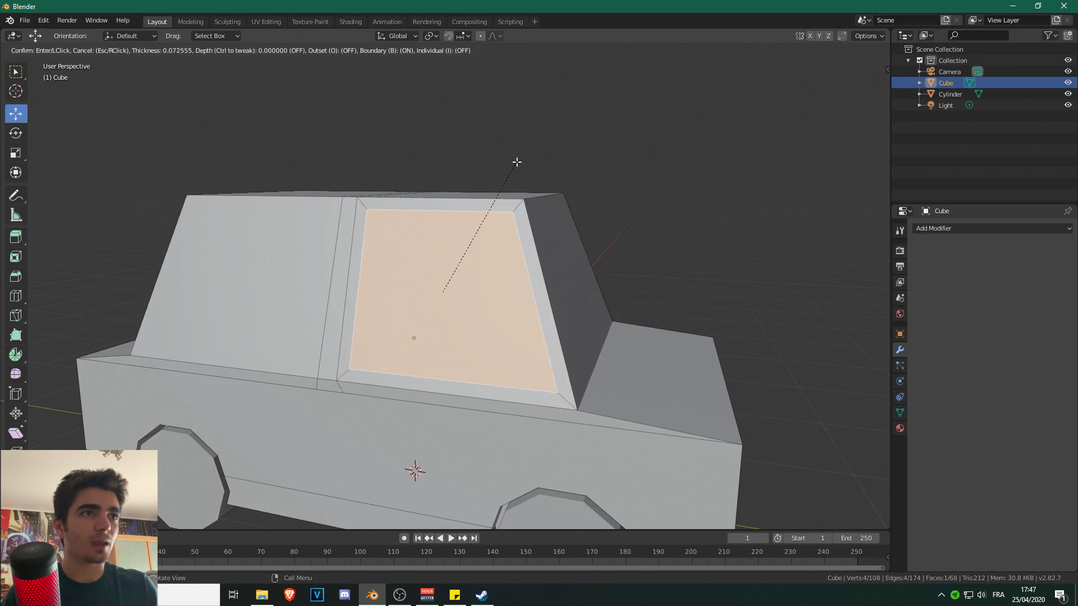
click(517, 162)
Inset the rear side-window face on the same side by about 0.076 and the windshield face by about 0.078.
middle_drag(296, 187, 334, 193)
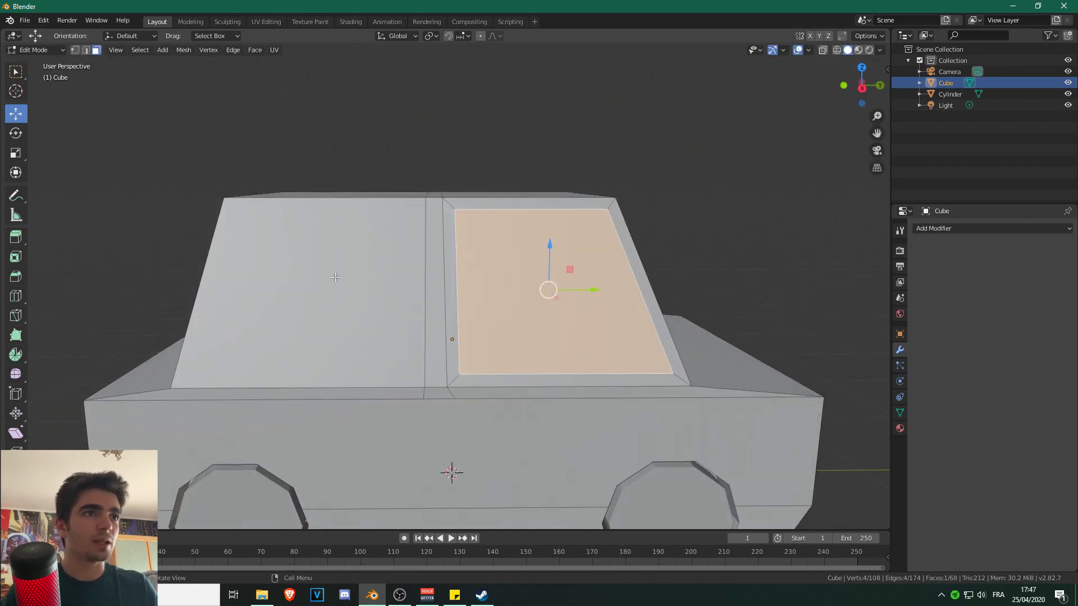
click(335, 278)
key(i)
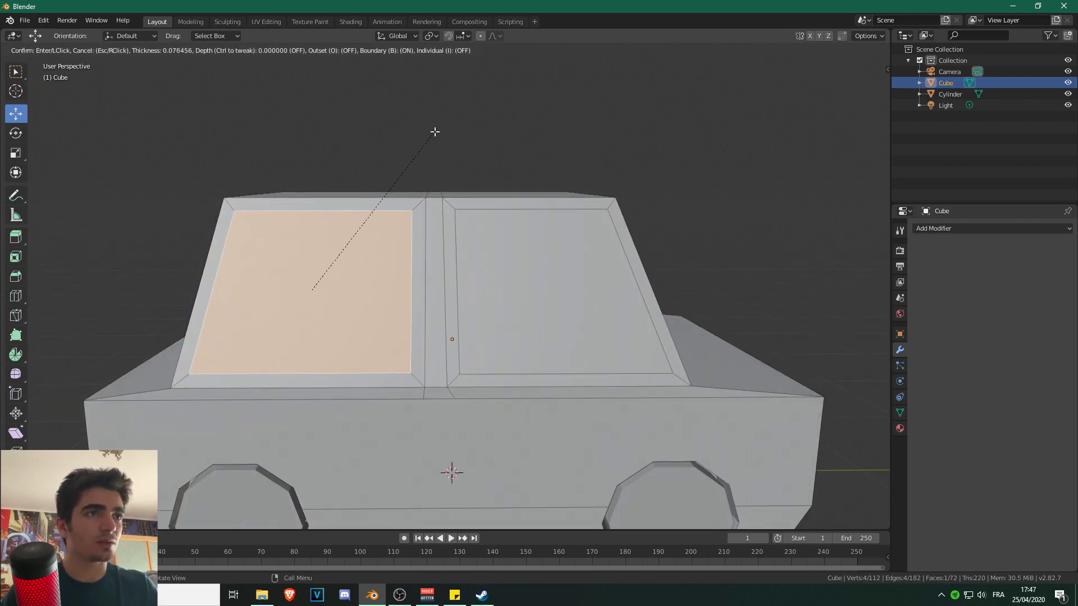
click(437, 131)
middle_drag(506, 222, 395, 231)
click(396, 230)
key(i)
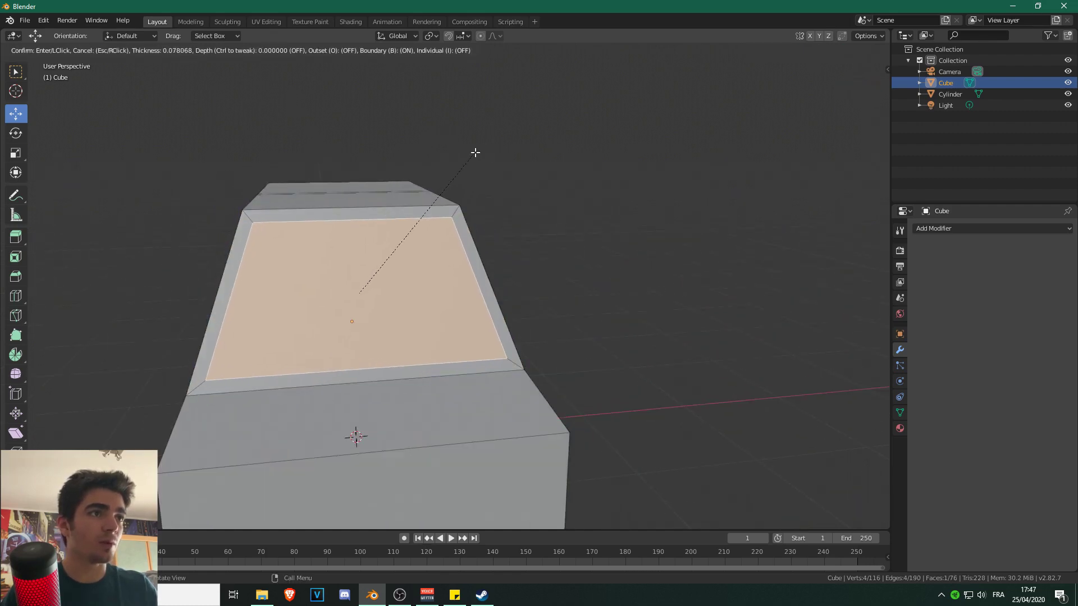
click(475, 153)
On the cabin's opposite side, inset the front window face by about 0.076 and the rear one by about 0.089.
middle_drag(474, 152, 428, 229)
click(428, 229)
key(i)
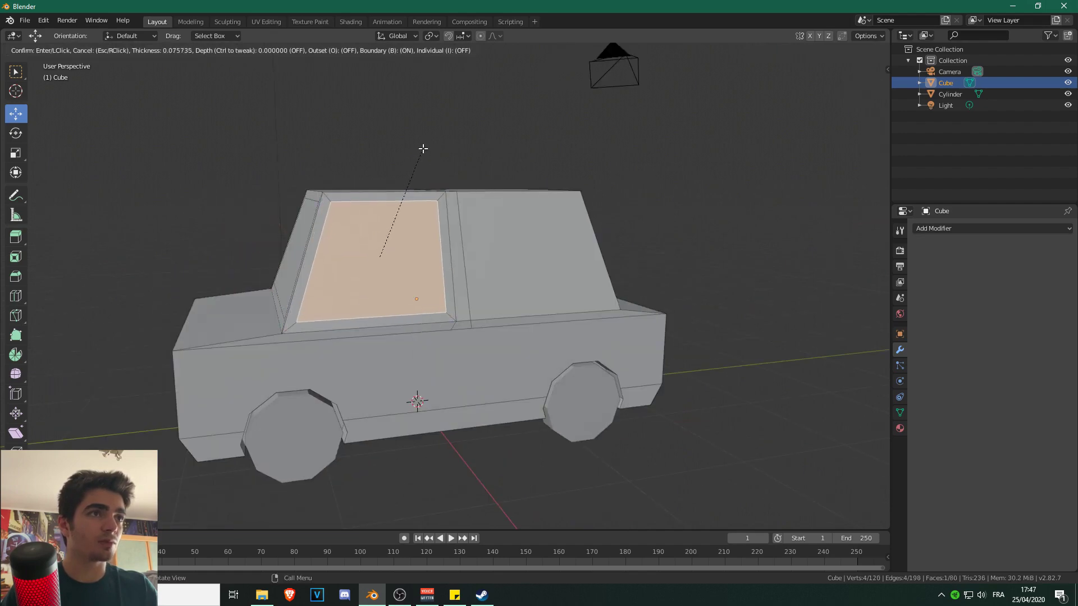
click(424, 147)
middle_drag(423, 148, 282, 199)
click(561, 314)
key(i)
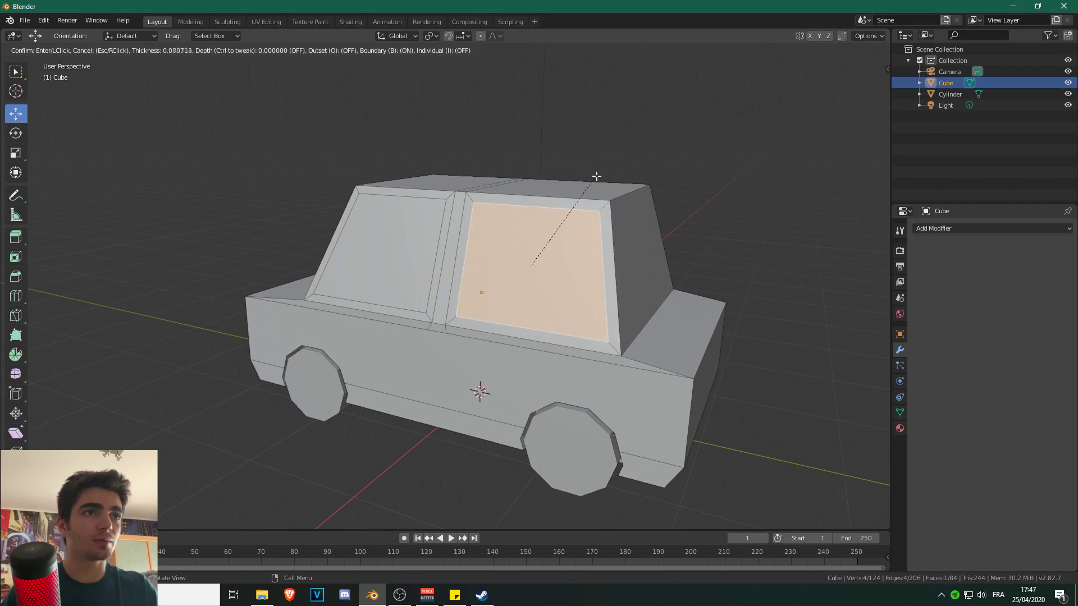
click(602, 180)
Inset the cabin's rear window face by about 0.083 and clear the selection.
middle_drag(602, 179, 525, 314)
click(525, 315)
key(i)
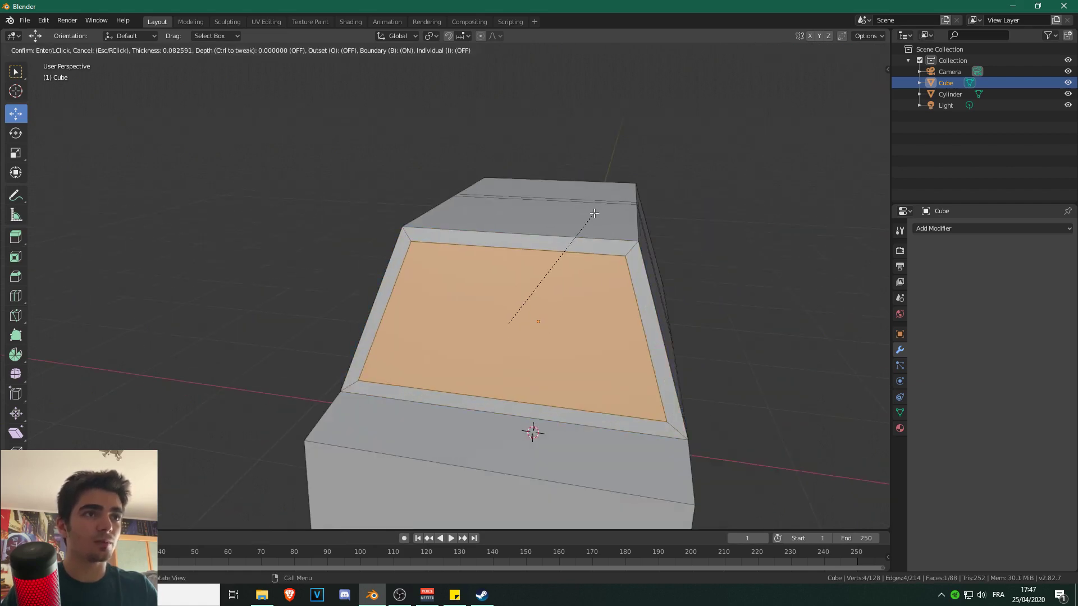
click(594, 213)
scroll(578, 239, down, 2)
middle_drag(573, 243, 504, 196)
click(452, 172)
scroll(443, 150, up, 2)
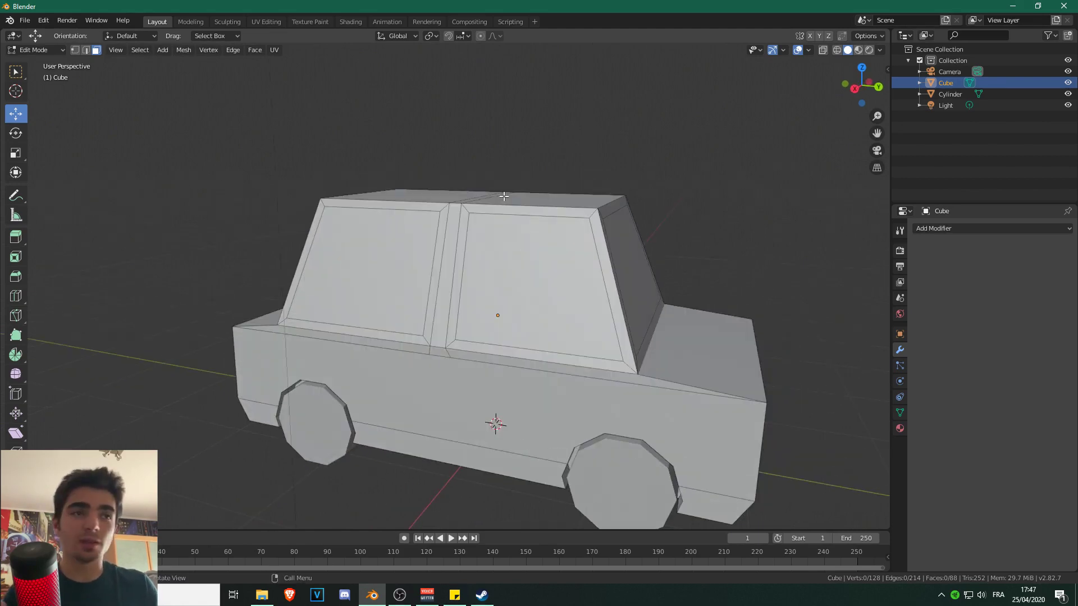
Select all six inset window faces, extrude them in place, scale them to about 0.95 to recess the windows, and deselect.
click(354, 254)
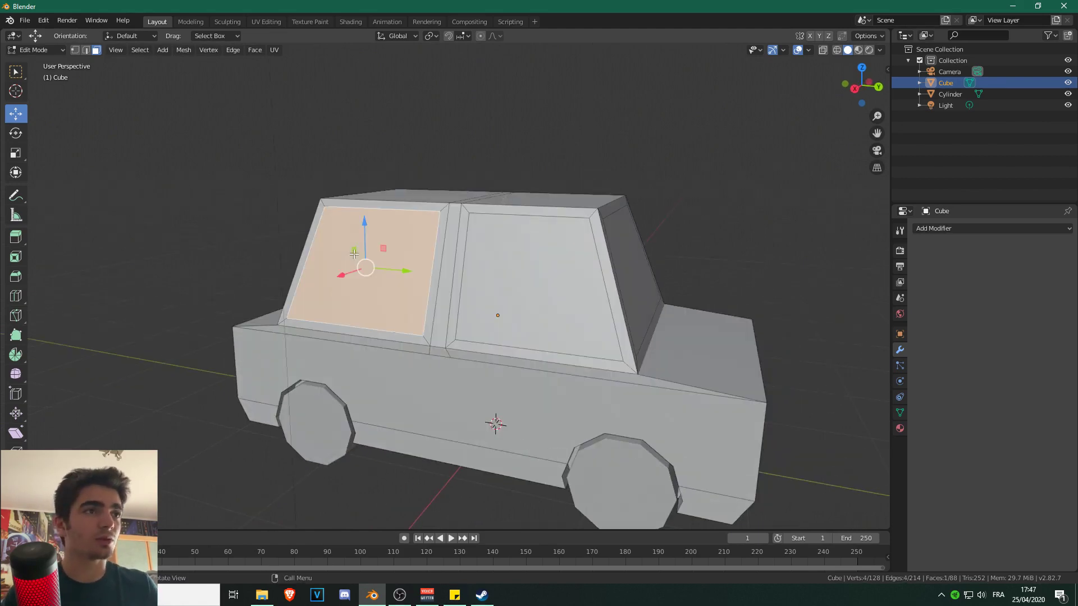
shift+click(539, 265)
shift+click(640, 258)
middle_drag(640, 258, 485, 244)
scroll(494, 243, up, 2)
middle_drag(648, 230, 702, 128)
shift+click(466, 238)
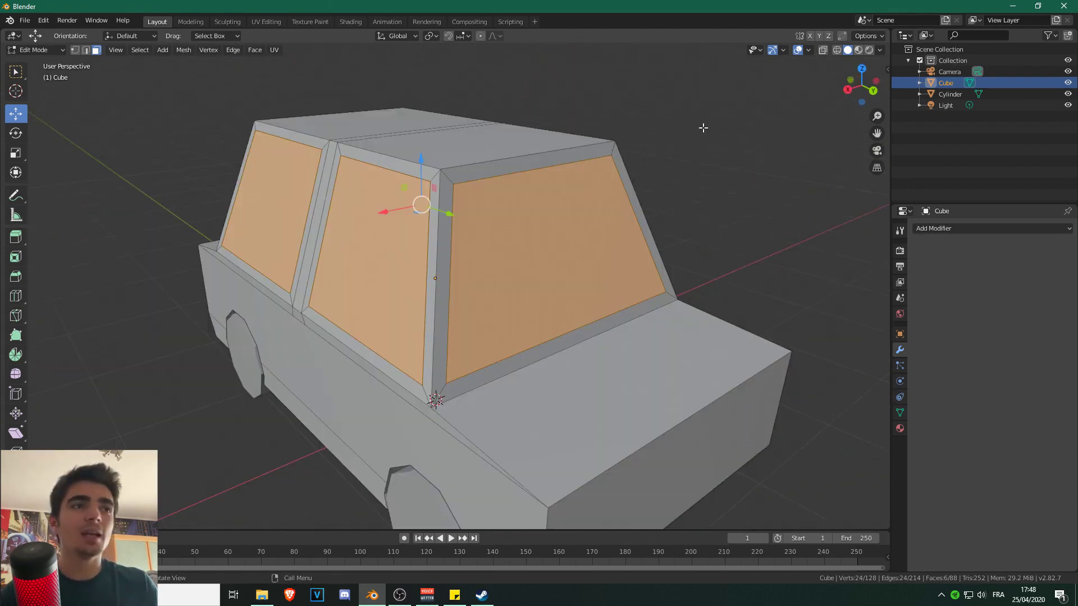
key(e)
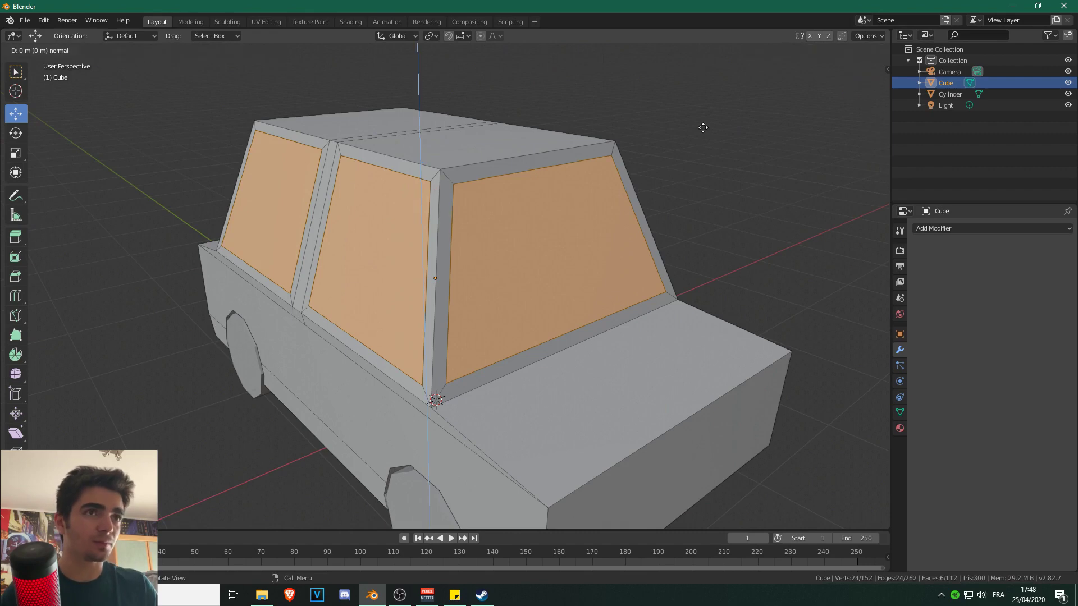
right_click(702, 128)
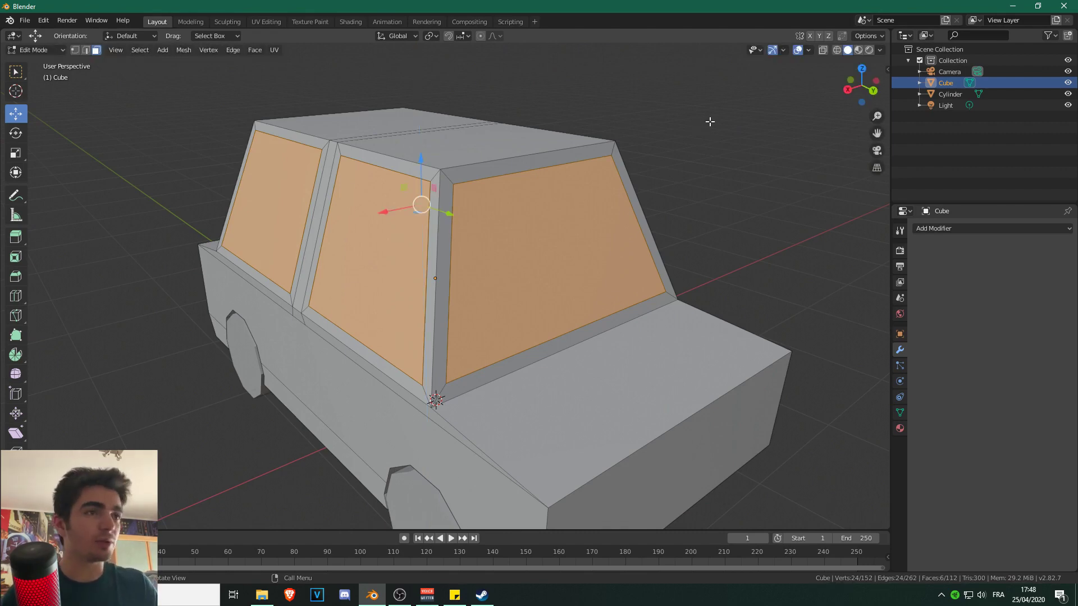
key(s)
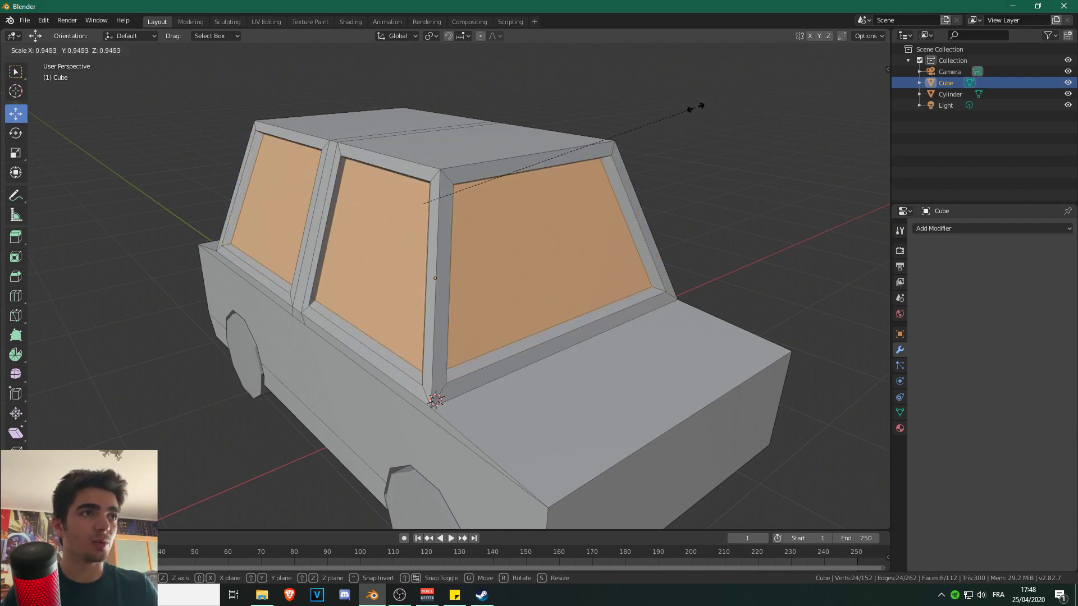
click(691, 107)
middle_drag(360, 81, 414, 57)
click(483, 92)
In the right-side wireframe view, select the vertices of the car's front end and move them outward along Y to lengthen the hood.
scroll(484, 91, down, 1)
middle_drag(484, 91, 549, 241)
scroll(550, 239, up, 3)
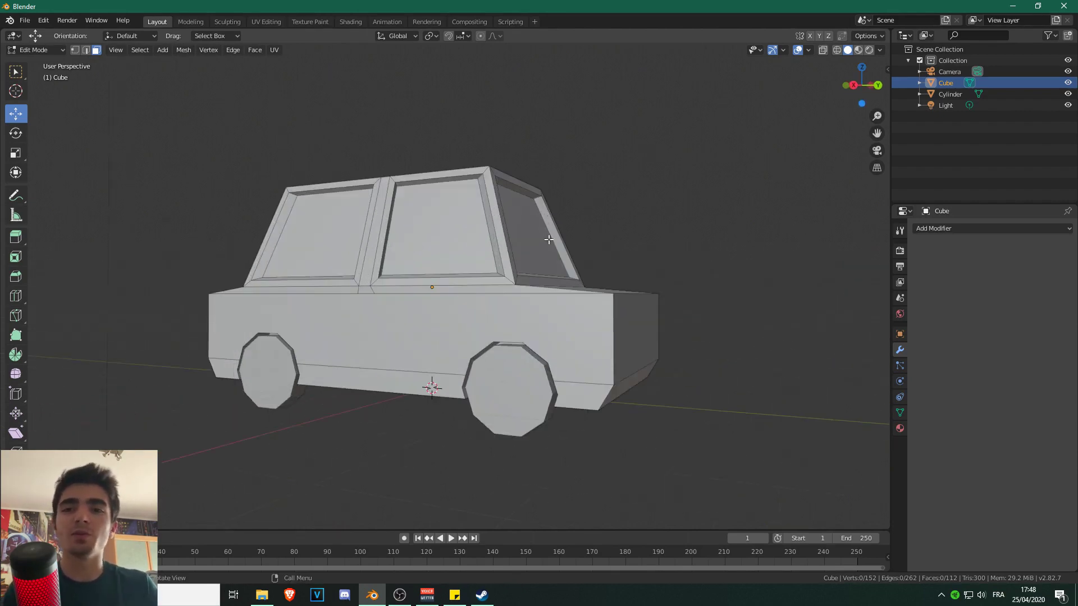
key(KP_1)
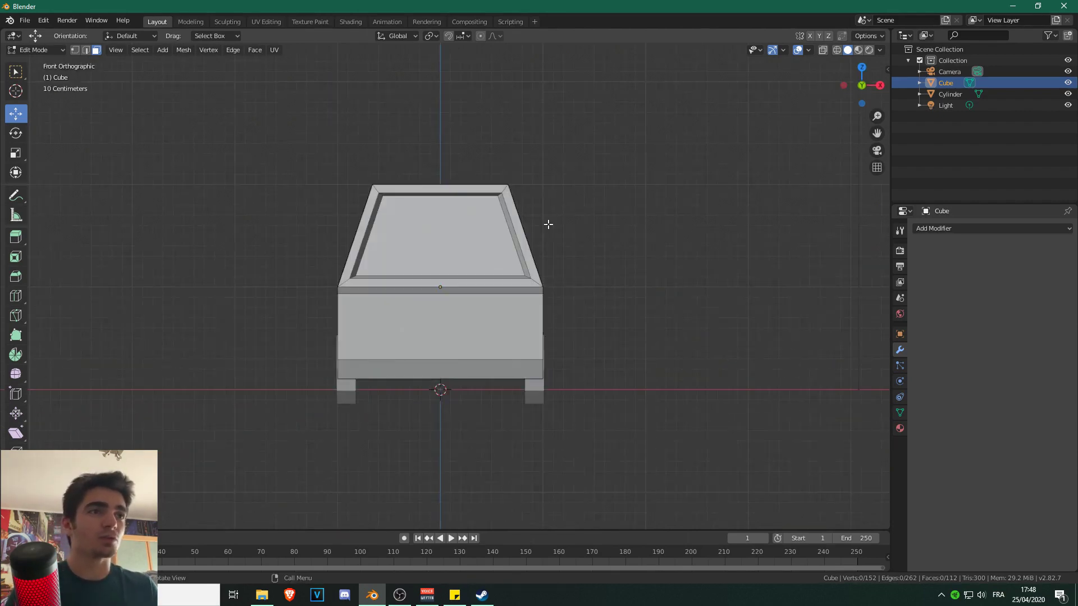
key(KP_3)
scroll(618, 222, up, 2)
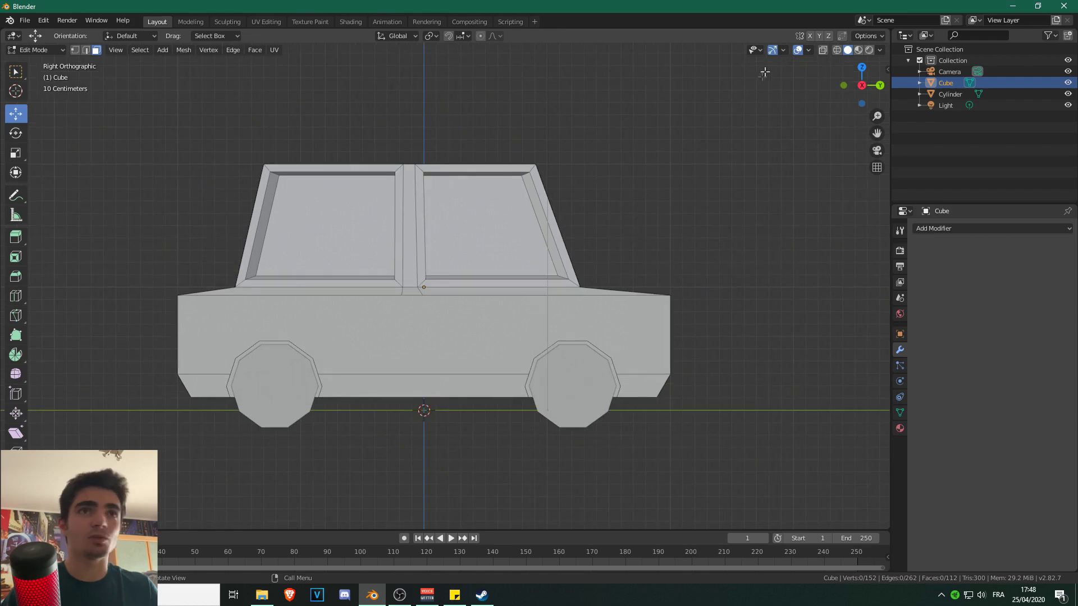
click(837, 50)
scroll(716, 224, up, 1)
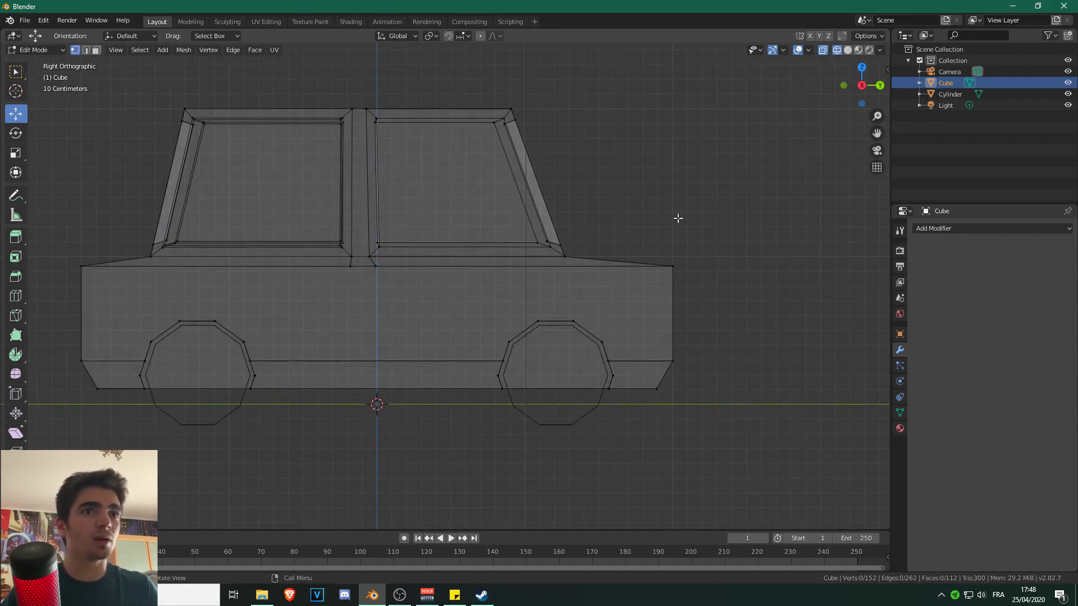
drag(707, 238, 641, 455)
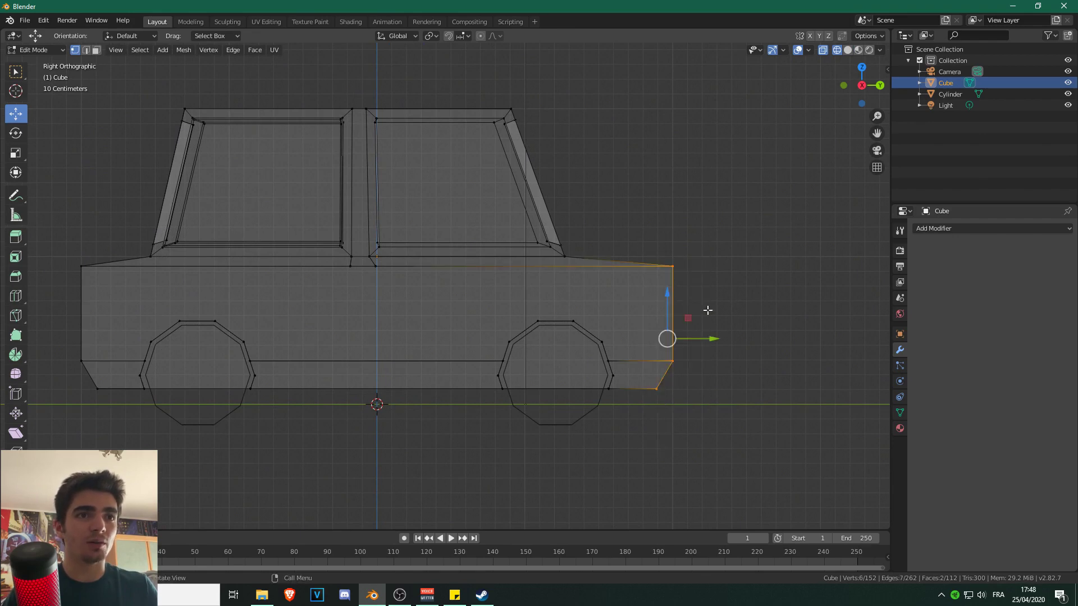
drag(710, 338, 744, 329)
Return to Object Mode with solid shading and examine the lengthened front end of the car.
key(Tab)
scroll(746, 221, down, 2)
middle_drag(744, 217, 652, 221)
key(z)
click(732, 217)
middle_drag(732, 216, 584, 337)
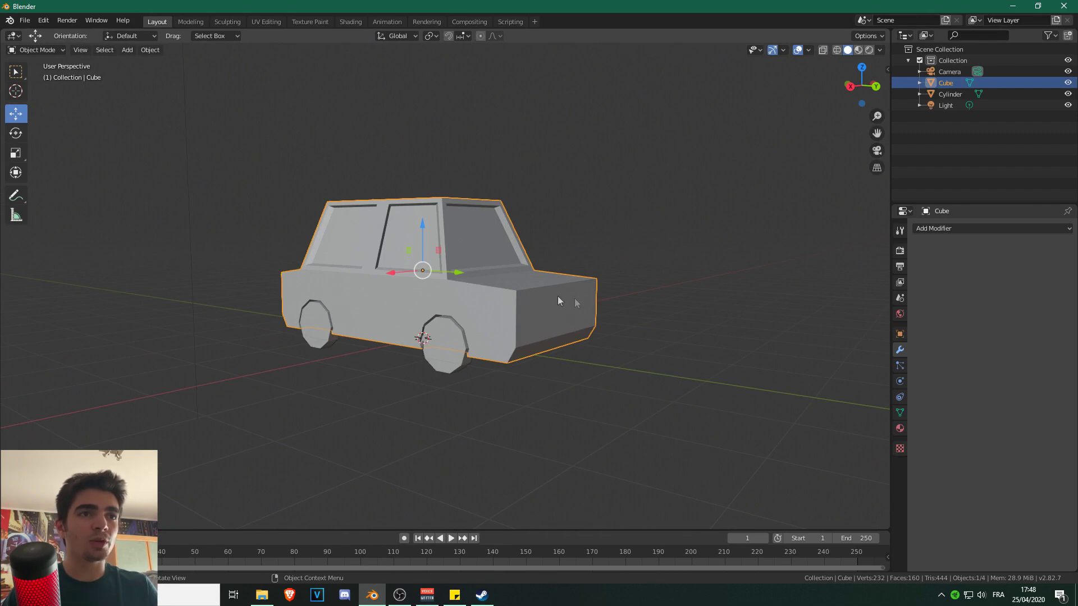
scroll(574, 319, up, 1)
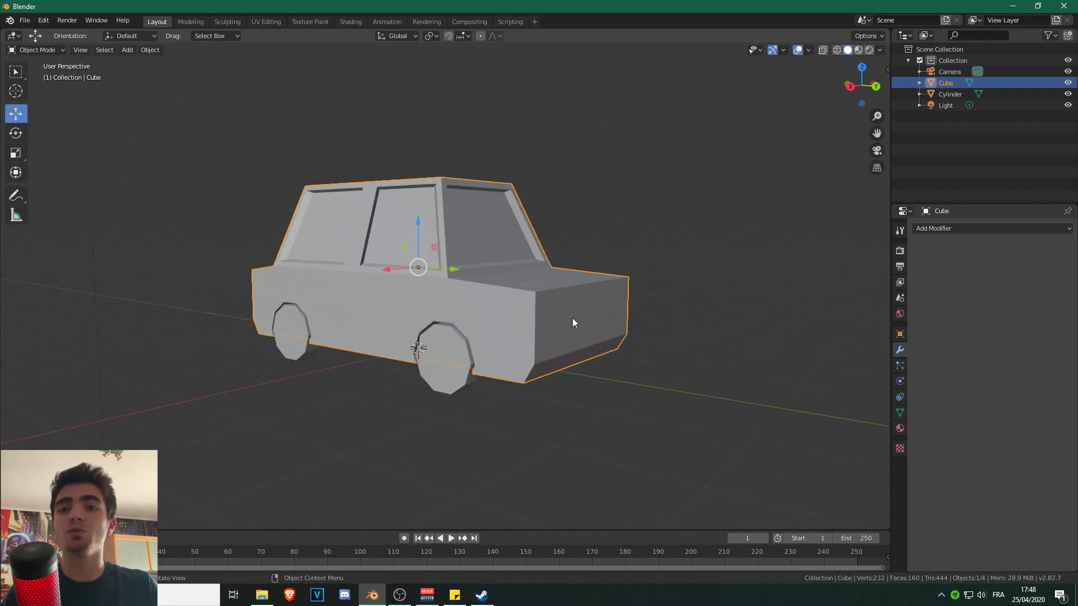
scroll(570, 320, up, 1)
middle_drag(551, 339, 500, 319)
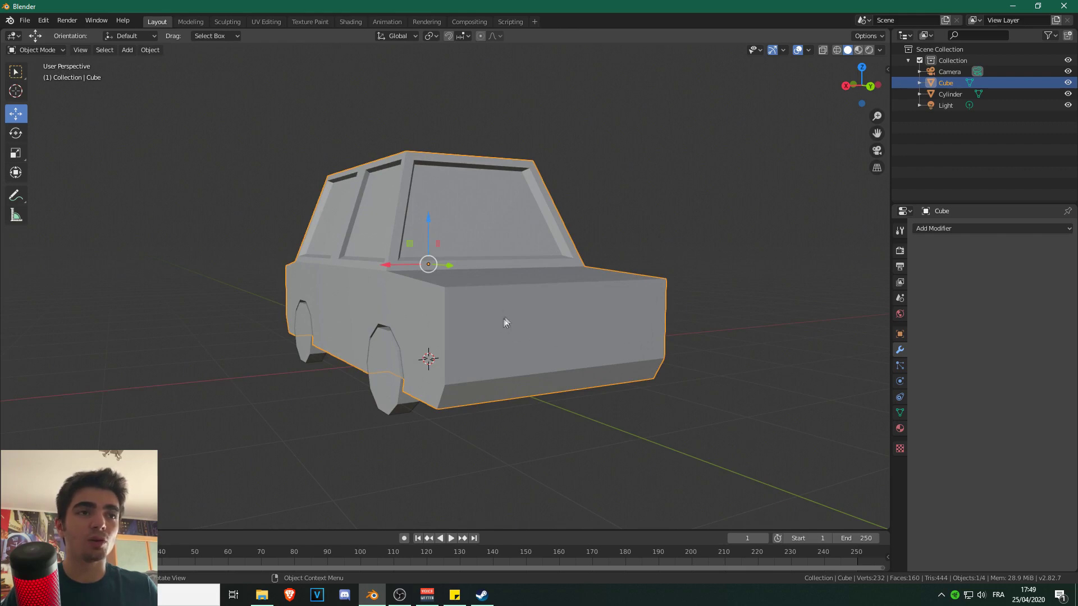
middle_drag(504, 312, 565, 309)
In the back orthographic view, add a cube and scale it down to a small block between the wheels.
key(KP_1)
key(KP_3)
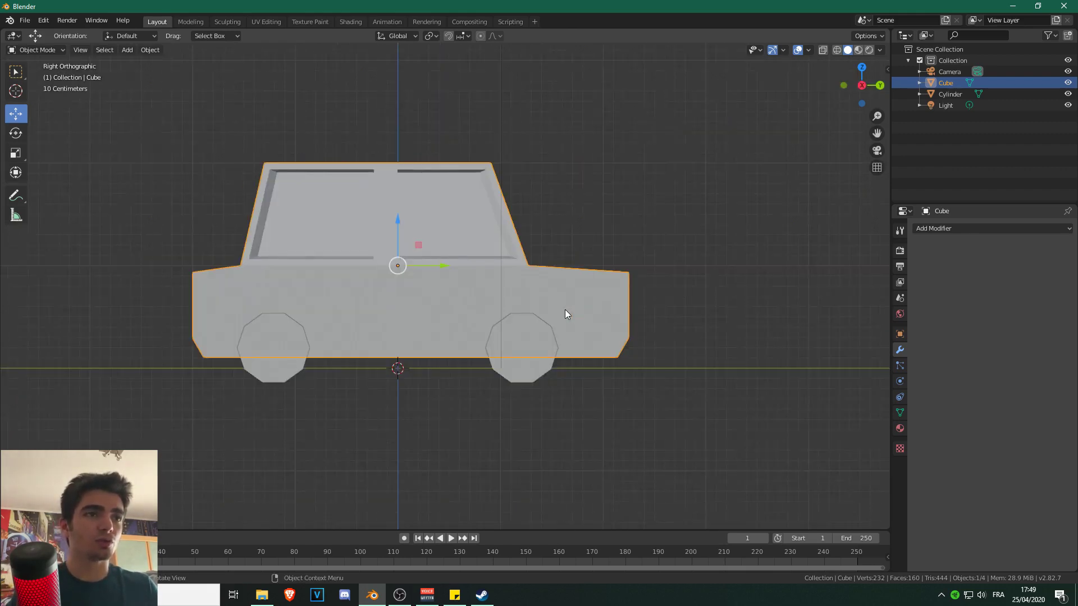
key(ctrl+KP_1)
scroll(372, 259, up, 3)
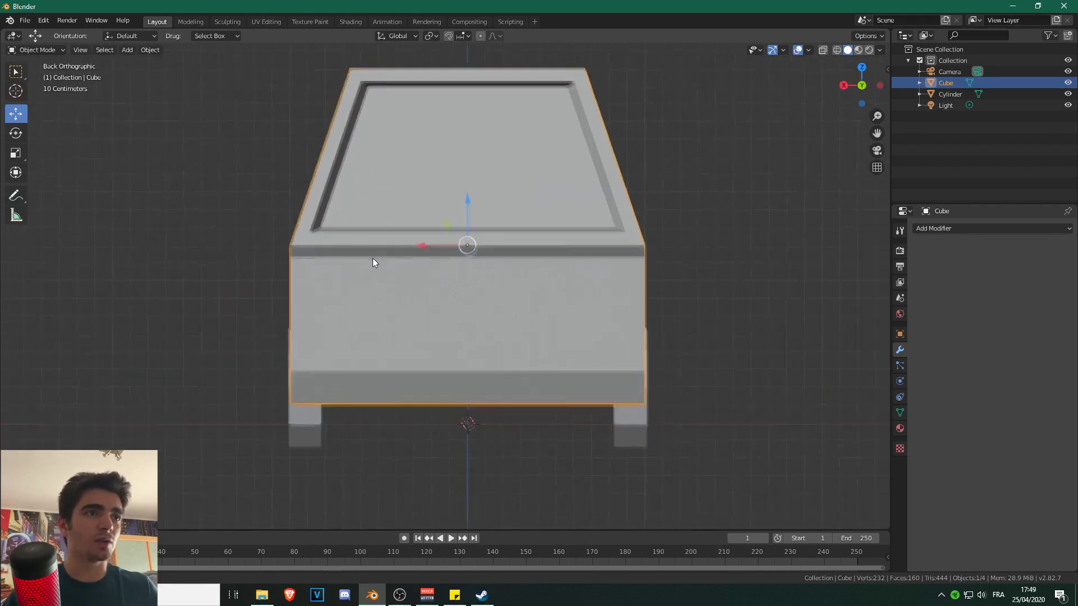
scroll(403, 262, down, 2)
key(shift+a)
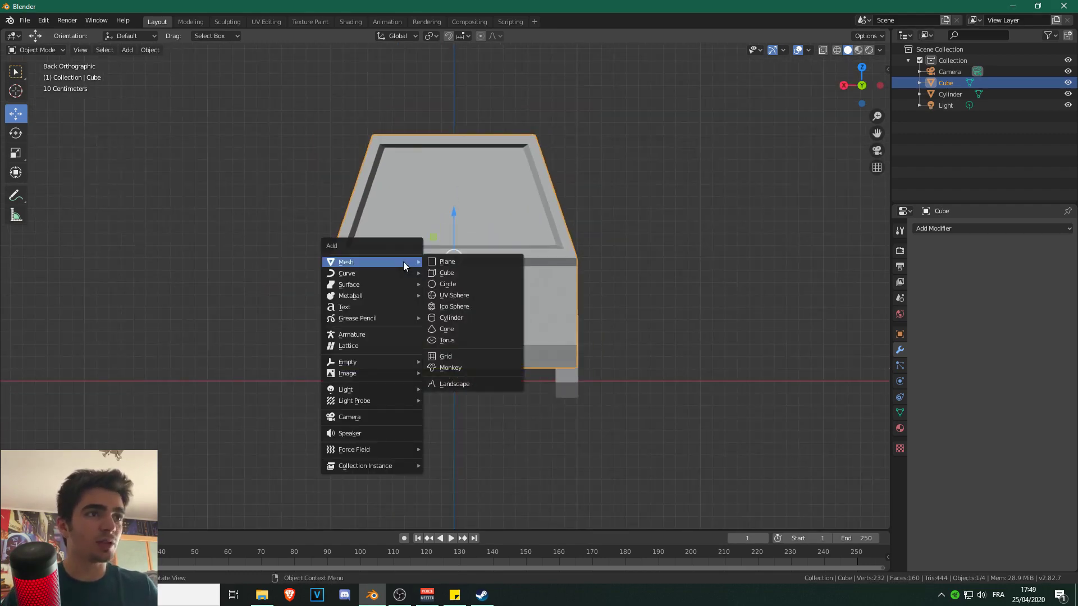
click(456, 273)
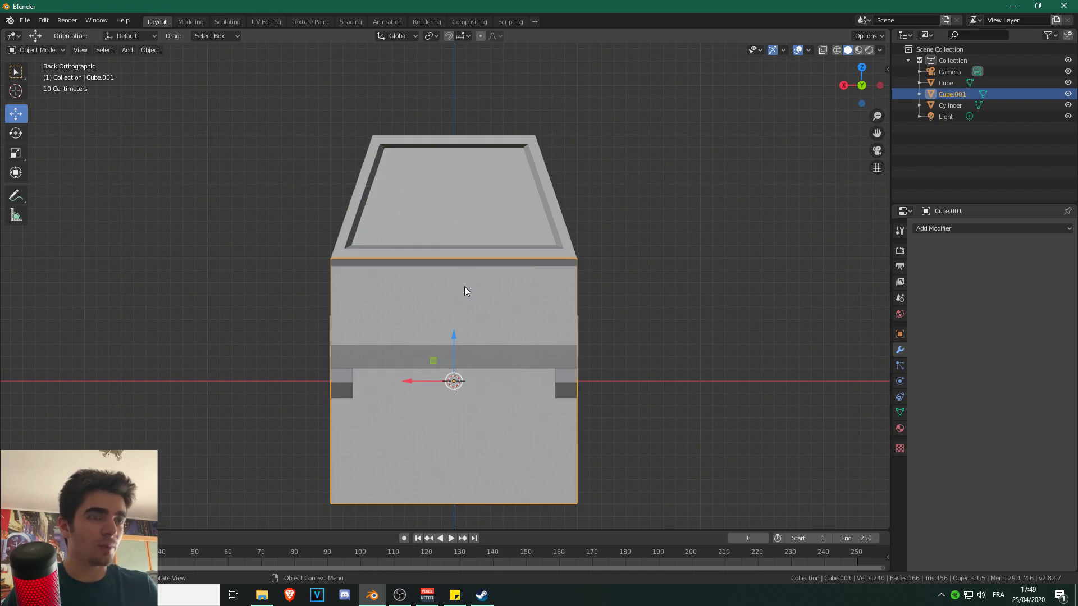
key(s)
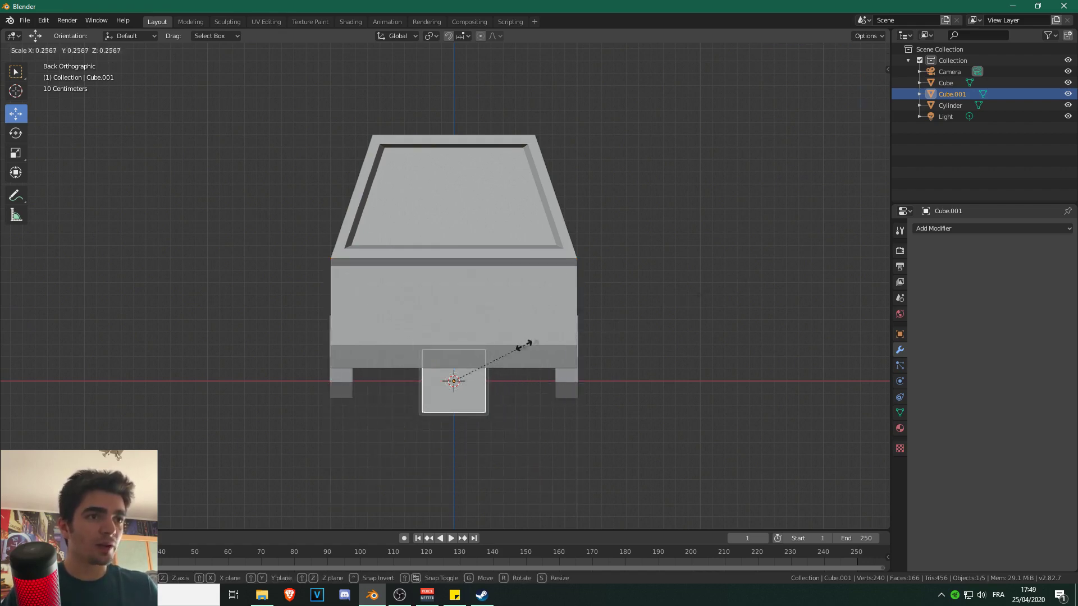
click(480, 359)
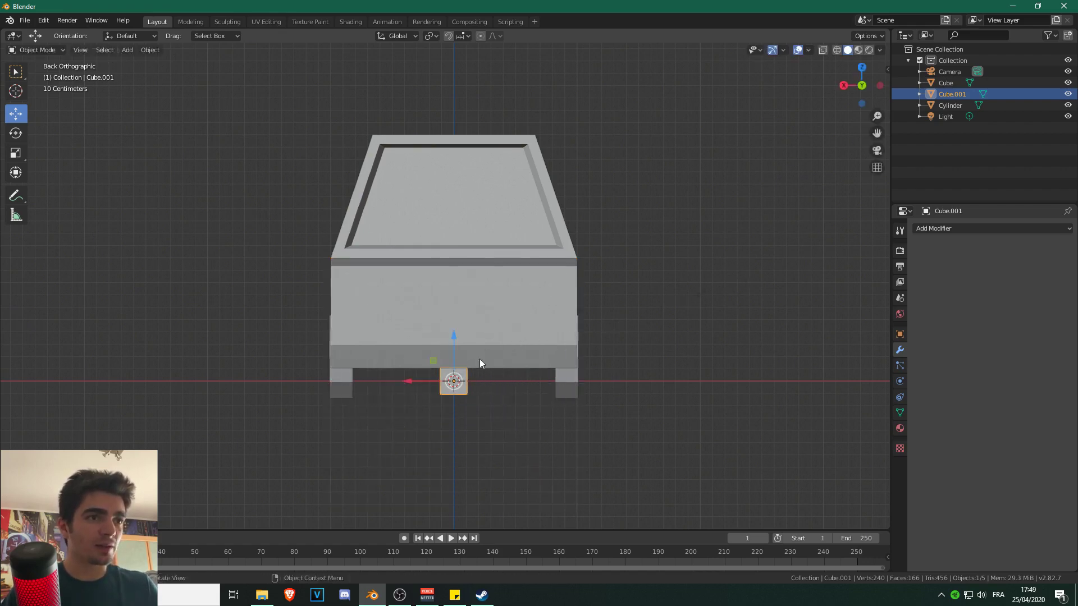
In wireframe, raise the small cube about 0.6 m to the middle of the front panel and stretch it along X into a bar.
click(835, 50)
key(g)
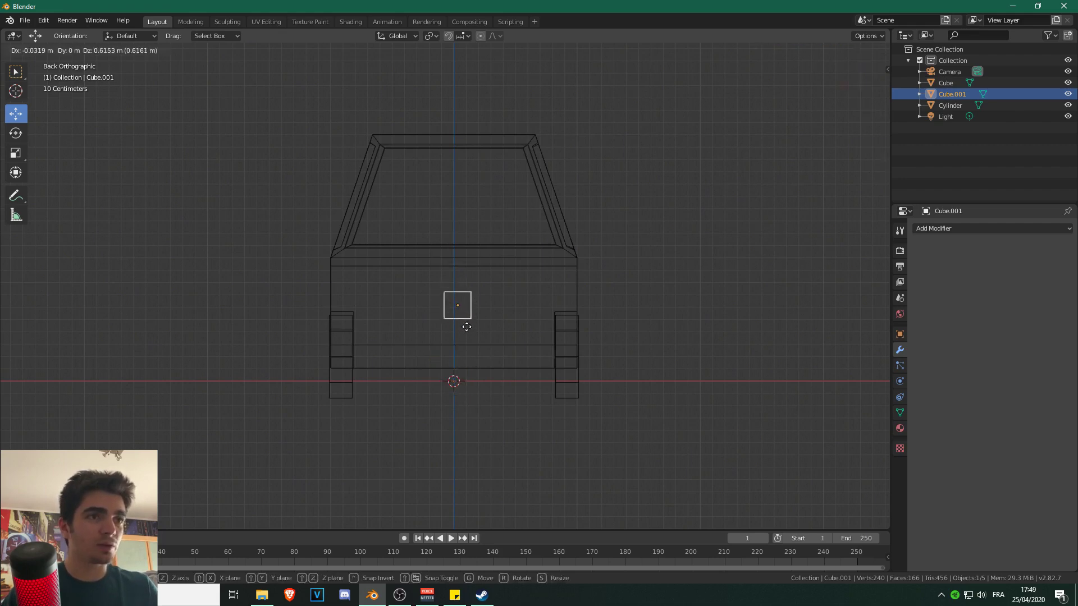
click(463, 328)
scroll(466, 331, up, 4)
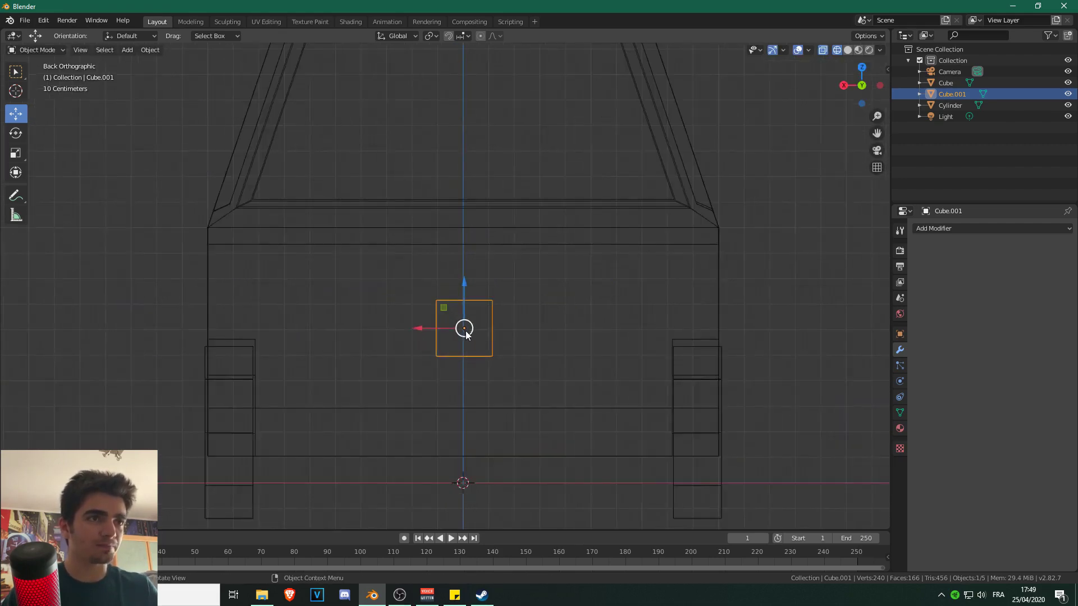
click(16, 155)
mouse_move(412, 298)
mouse_down()
mouse_move(223, 291)
mouse_move(296, 291)
mouse_up()
Switch back to solid shading and move the bar about 2.24 m along Y so it protrudes from the car's front face.
key(z)
click(348, 295)
middle_drag(365, 296, 403, 303)
key(g)
key(y)
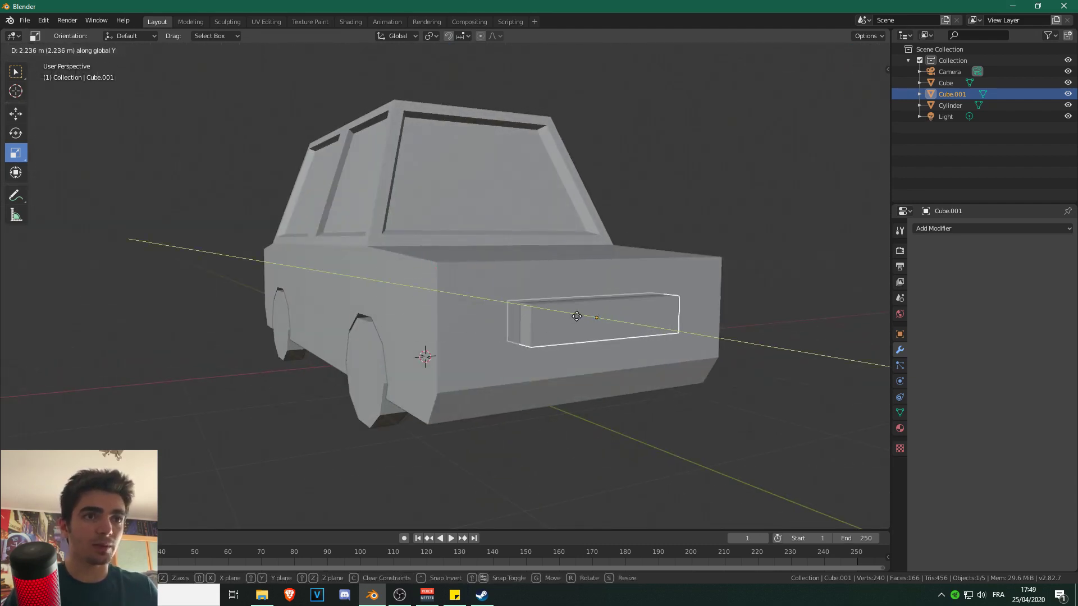
click(576, 320)
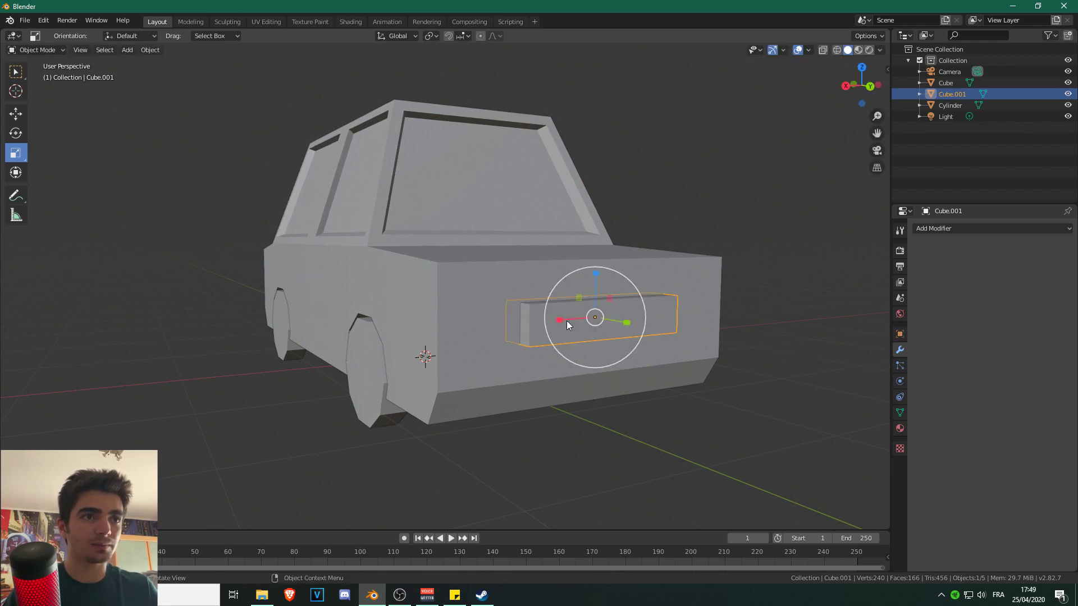
Nudge the grille bar about 0.04 m farther along Y out of the car's front face.
key(g)
key(y)
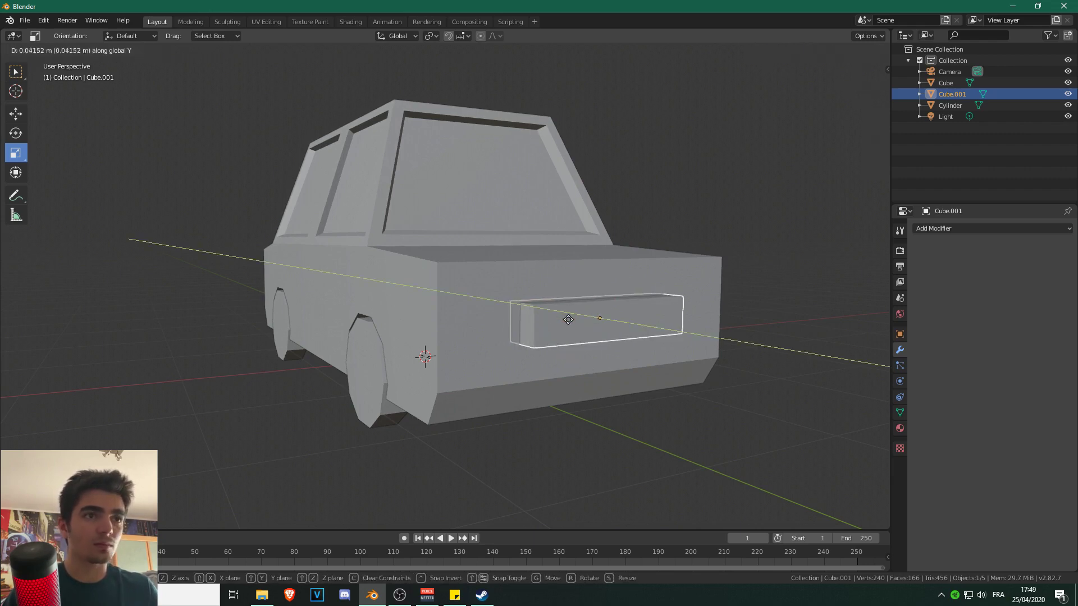
click(566, 320)
middle_drag(566, 320, 510, 313)
Cut the bar's shape out of the car body with a Boolean Difference modifier targeting Cube.001, and apply the modifier.
click(369, 208)
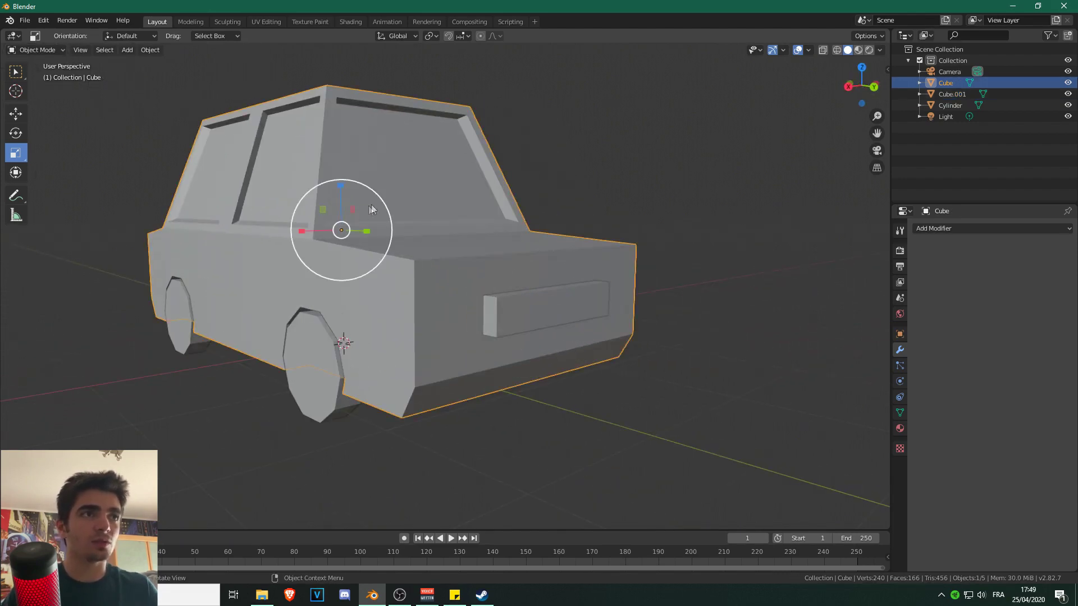
click(958, 227)
click(831, 278)
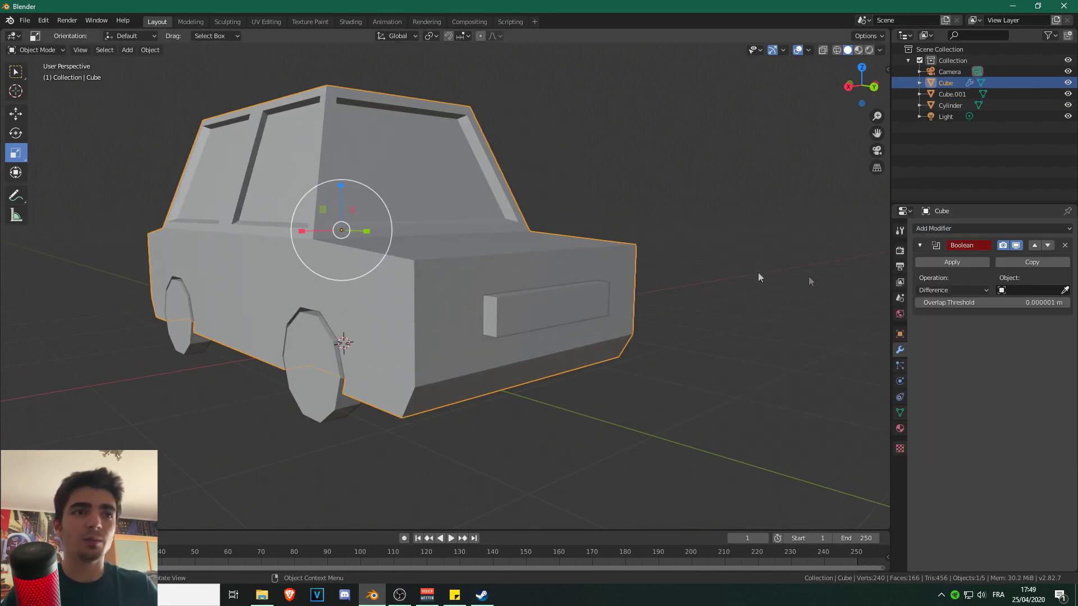
click(528, 312)
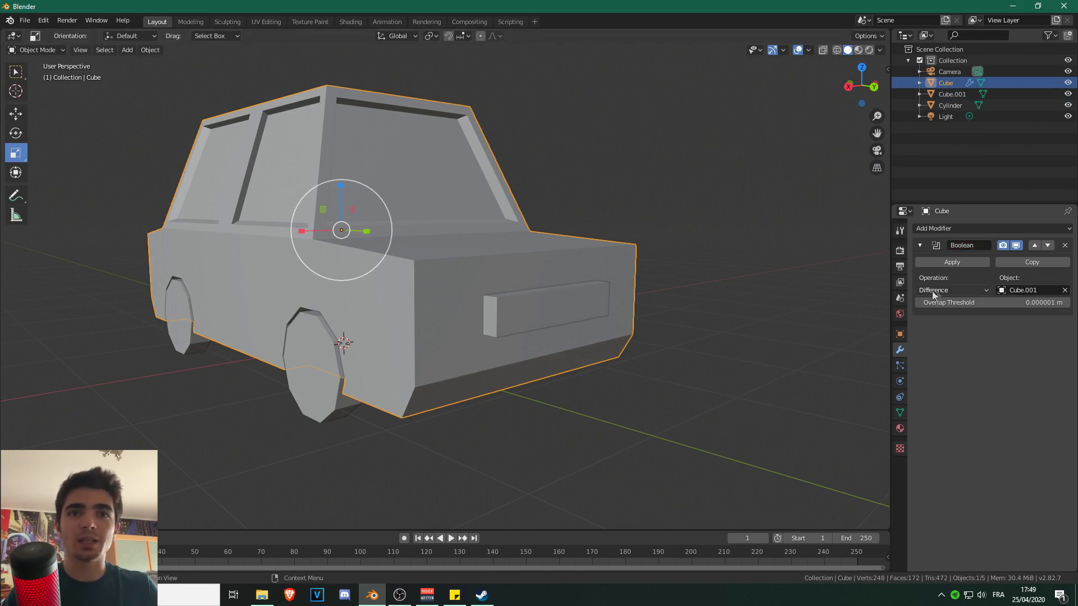
click(954, 262)
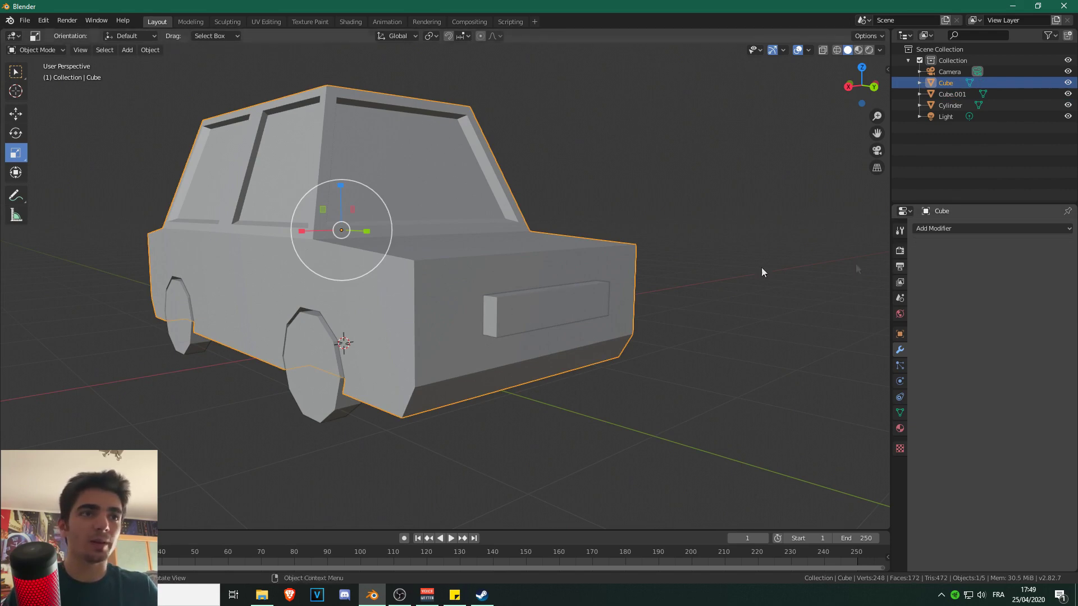
Delete the separate bar block and inspect the grille recess in the car's front.
click(538, 304)
key(Delete)
middle_drag(575, 316, 457, 293)
scroll(457, 293, up, 2)
Select the car body in the back orthographic view and enter Edit Mode with the front panel in view.
key(KP_1)
key(KP_3)
key(KP_1)
key(ctrl+KP_1)
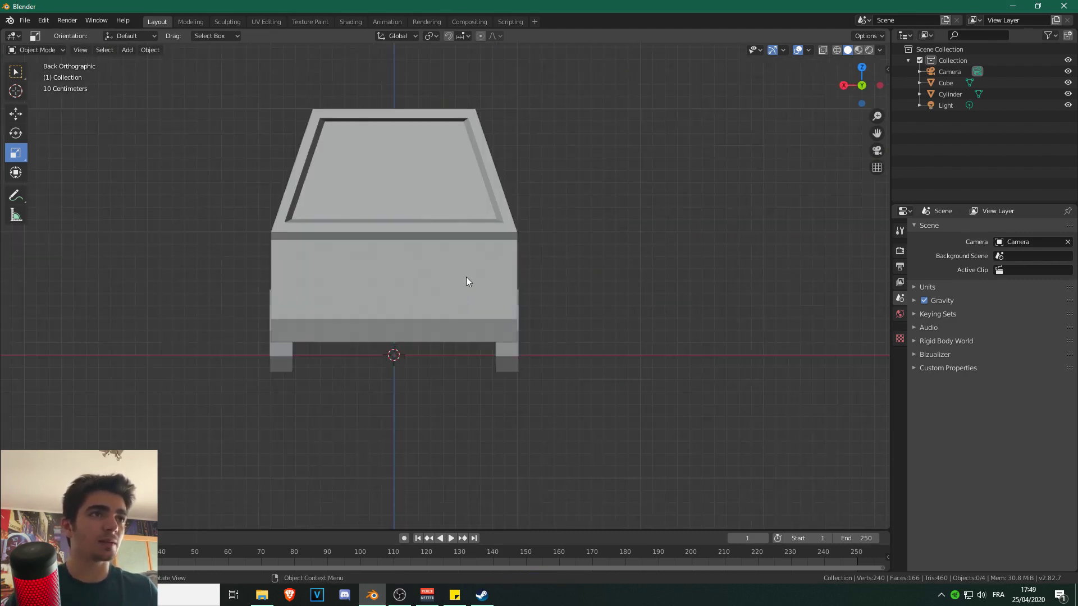
scroll(384, 219, up, 2)
shift+middle_drag(382, 218, 454, 239)
click(456, 178)
scroll(409, 166, down, 3)
click(26, 51)
click(30, 74)
scroll(224, 140, up, 1)
shift+middle_drag(230, 143, 255, 154)
scroll(266, 161, up, 1)
scroll(272, 168, down, 1)
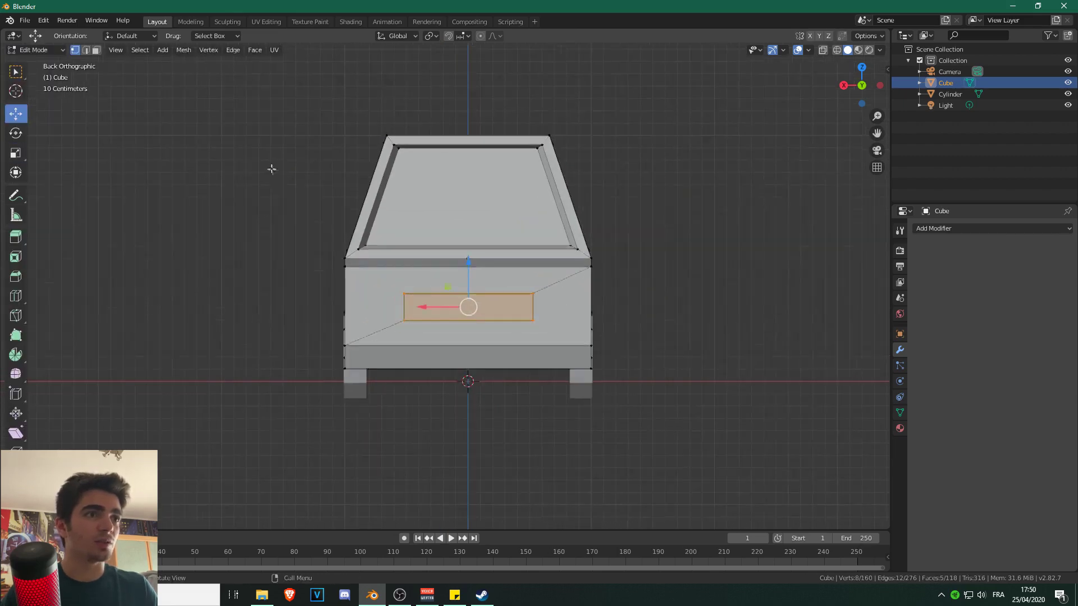
Add a 10-sided cylinder to the car mesh and rotate it 90° about X so its cap faces forward.
key(shift+a)
click(228, 231)
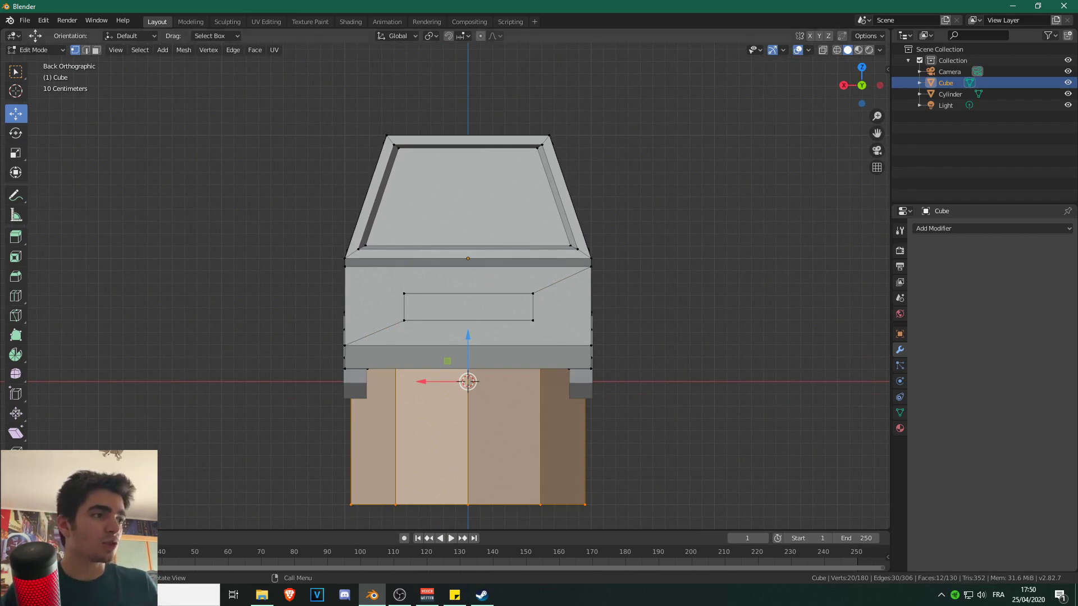
click(68, 520)
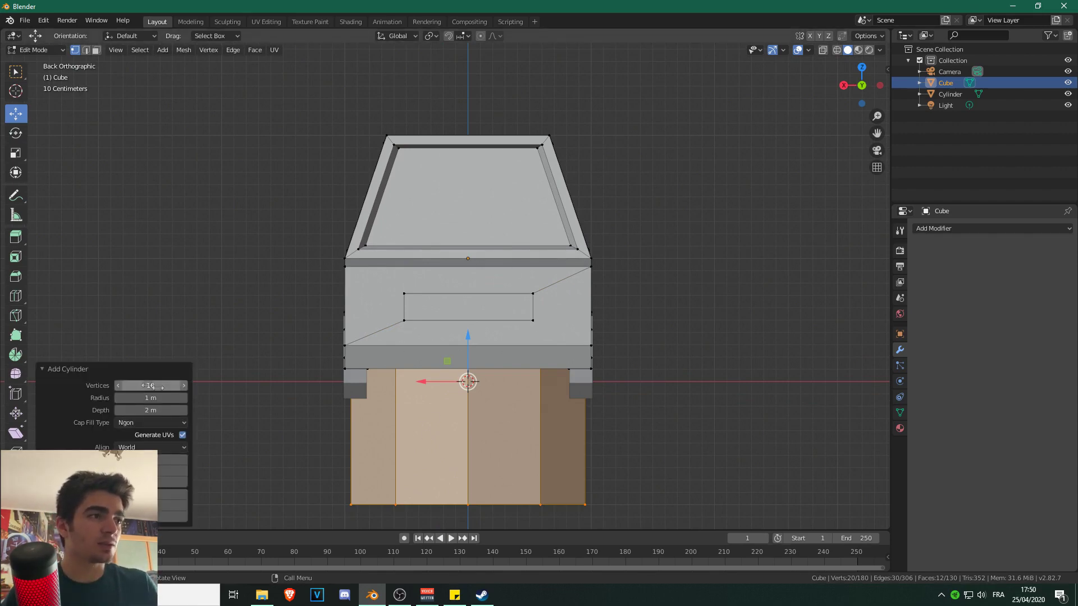
click(45, 369)
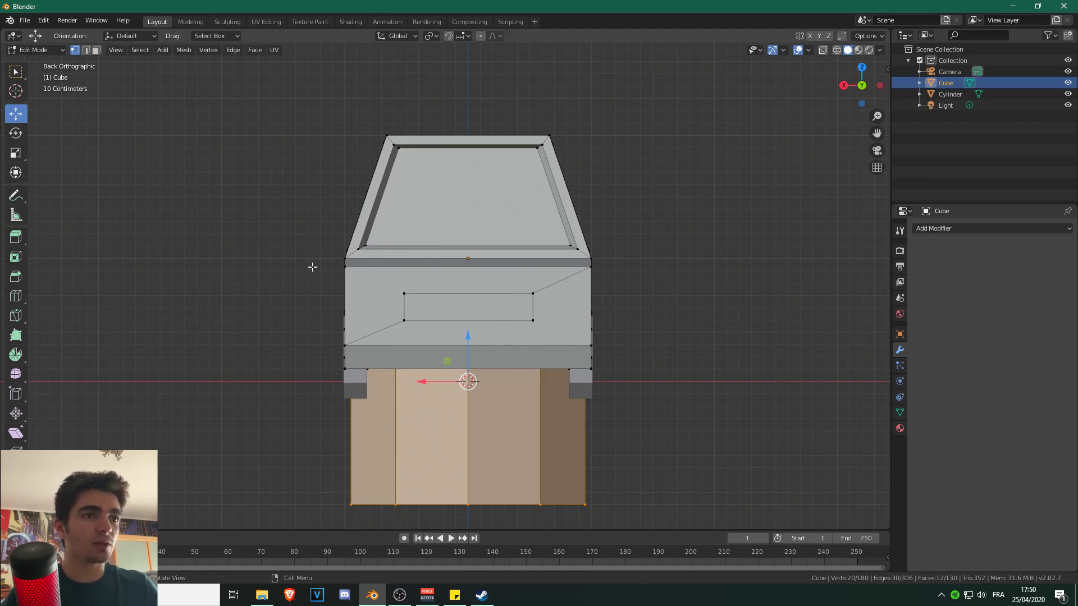
key(r)
text(x90)
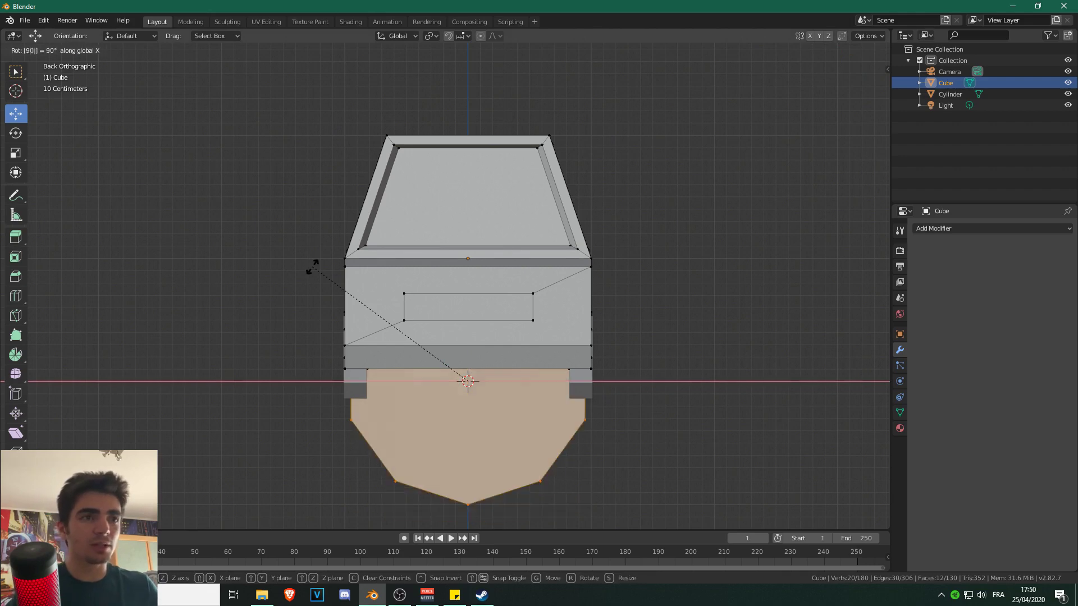
key(Return)
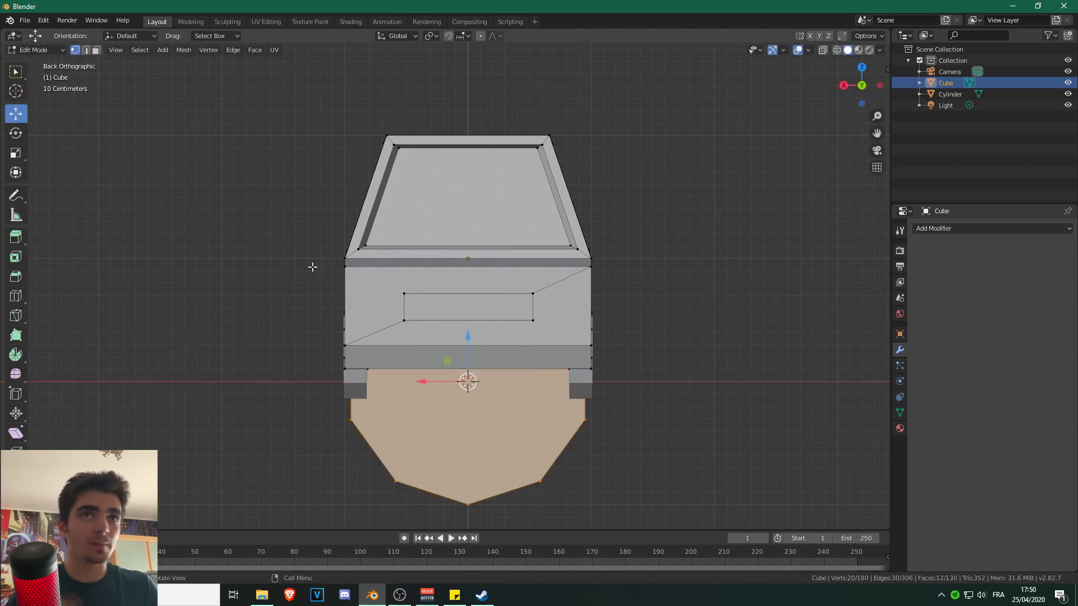
In wireframe, scale the cylinder to about 0.17 and move it about 0.75 m along X and 0.6 m up beside the grille recess.
click(837, 50)
key(s)
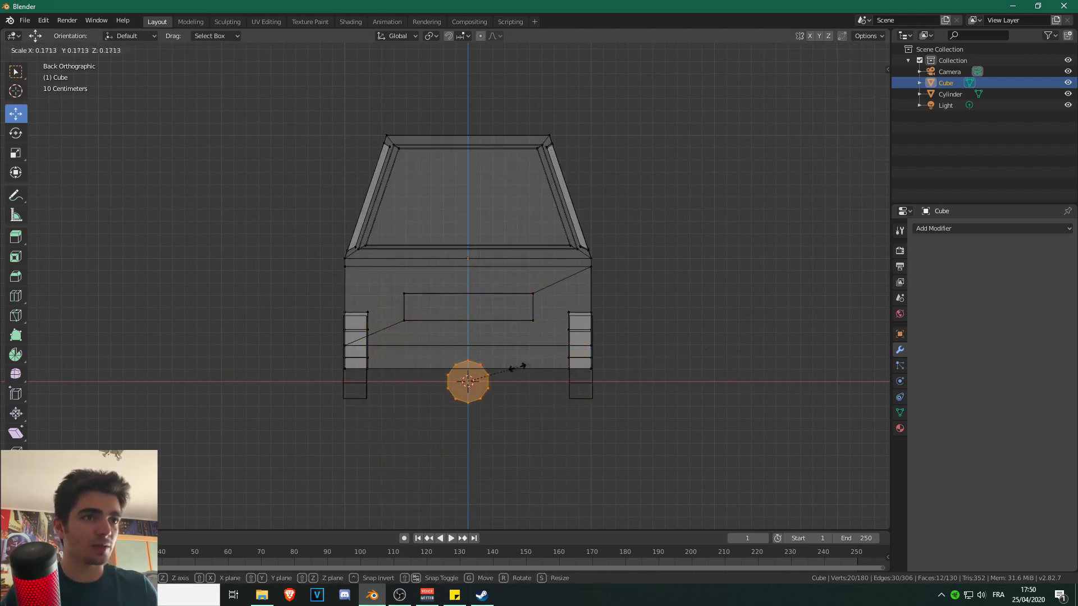
click(512, 373)
key(g)
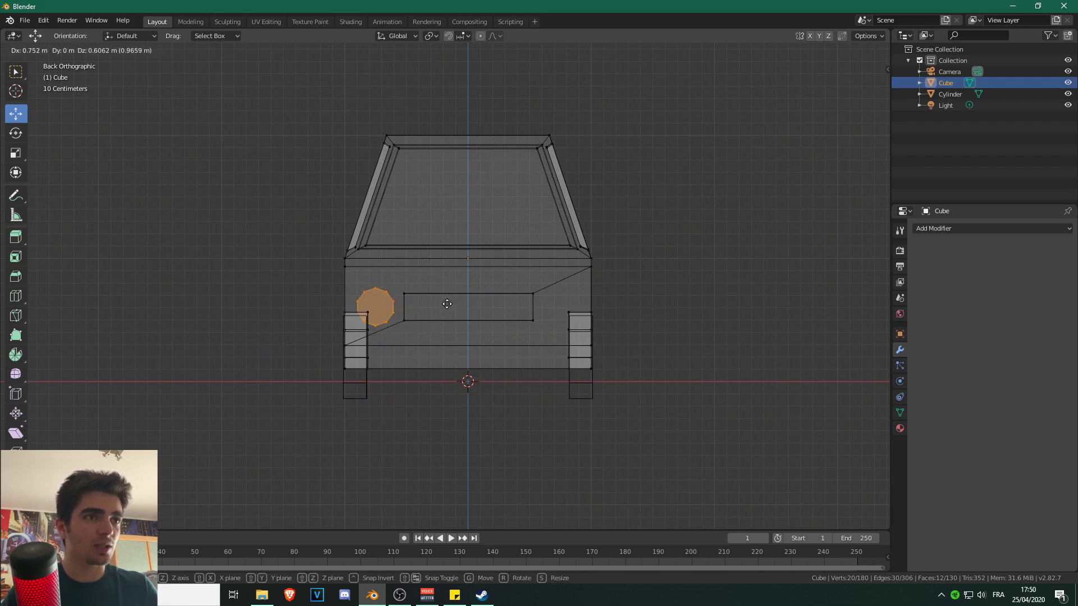
click(448, 301)
Nudge the cylinder slightly outward along X to centre it between the grille recess and the body's side edge.
scroll(465, 303, up, 5)
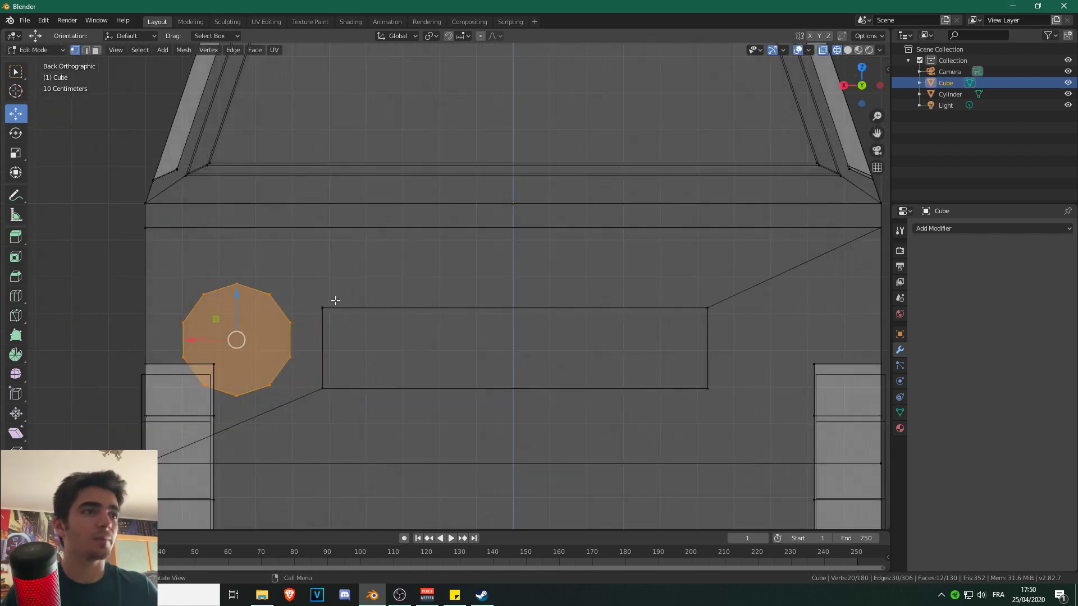
scroll(474, 255, down, 5)
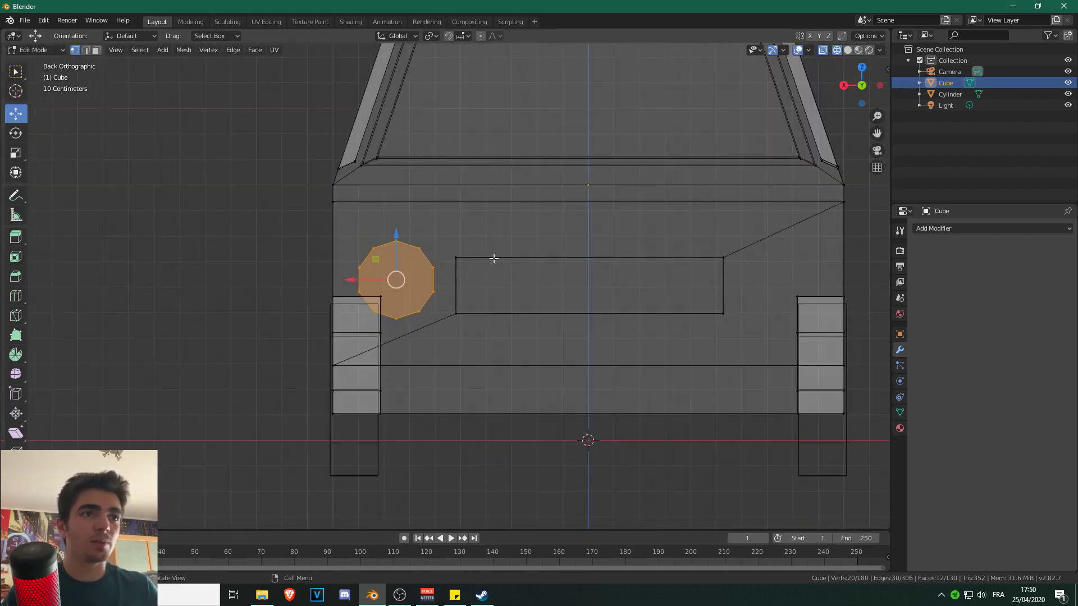
scroll(487, 265, up, 5)
key(g)
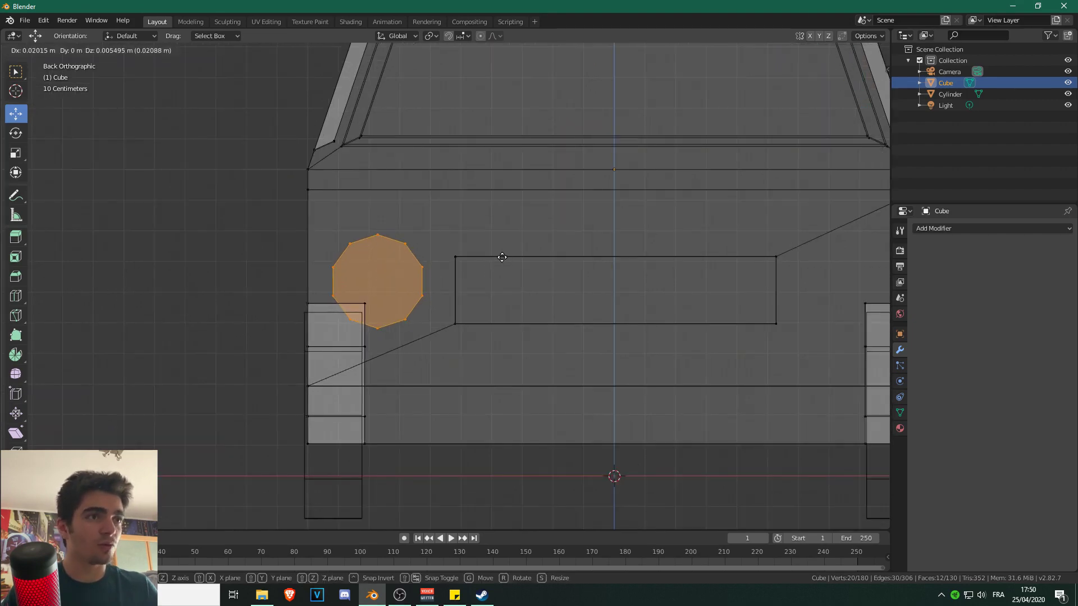
click(505, 258)
Slide the cylinder along Y to the car's front end and return to solid shading.
middle_drag(344, 296, 443, 315)
scroll(477, 326, down, 3)
drag(360, 285, 671, 315)
key(z)
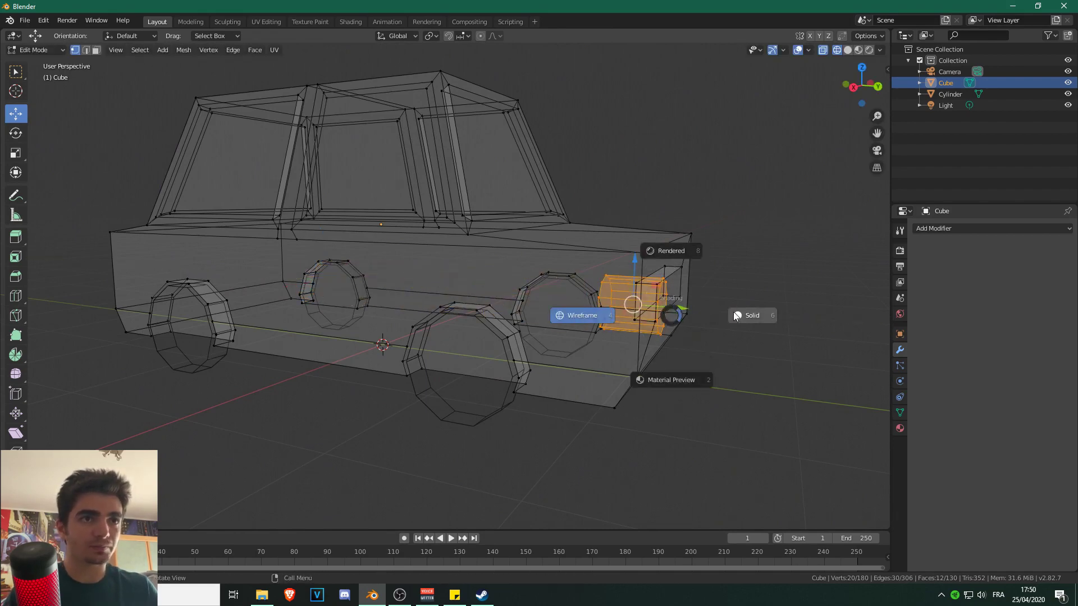
click(735, 315)
scroll(735, 316, up, 2)
shift+middle_drag(735, 316, 505, 310)
scroll(505, 311, up, 1)
scroll(500, 309, down, 1)
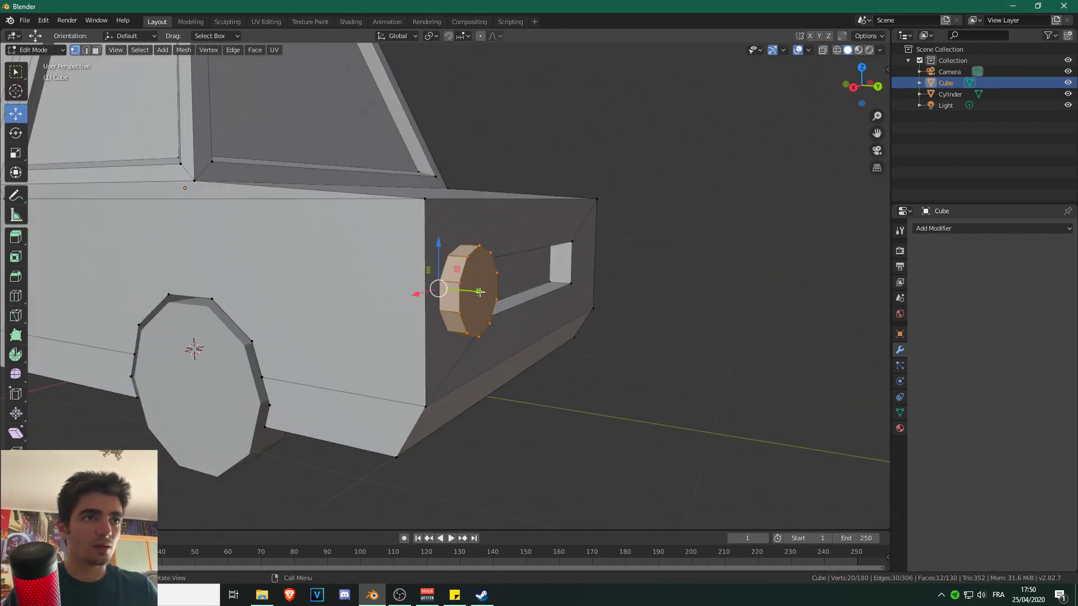
Fine-tune the cylinder's position along Y so it protrudes only slightly from the front face as a headlight.
drag(479, 292, 470, 292)
scroll(494, 311, down, 1)
key(alt+z)
middle_drag(505, 321, 535, 319)
key(alt+z)
drag(508, 285, 511, 288)
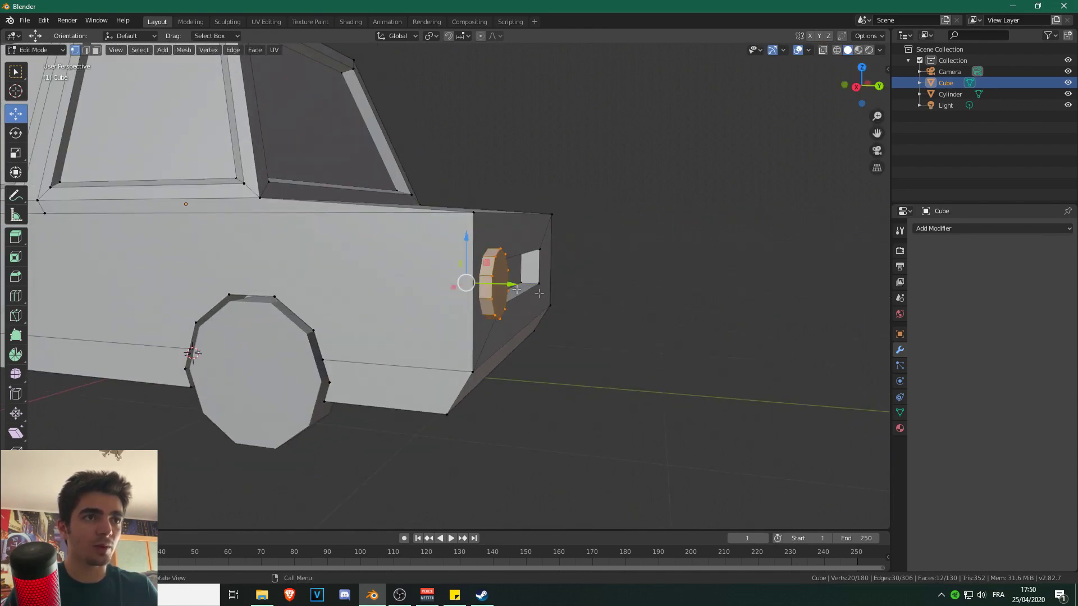
scroll(622, 258, up, 1)
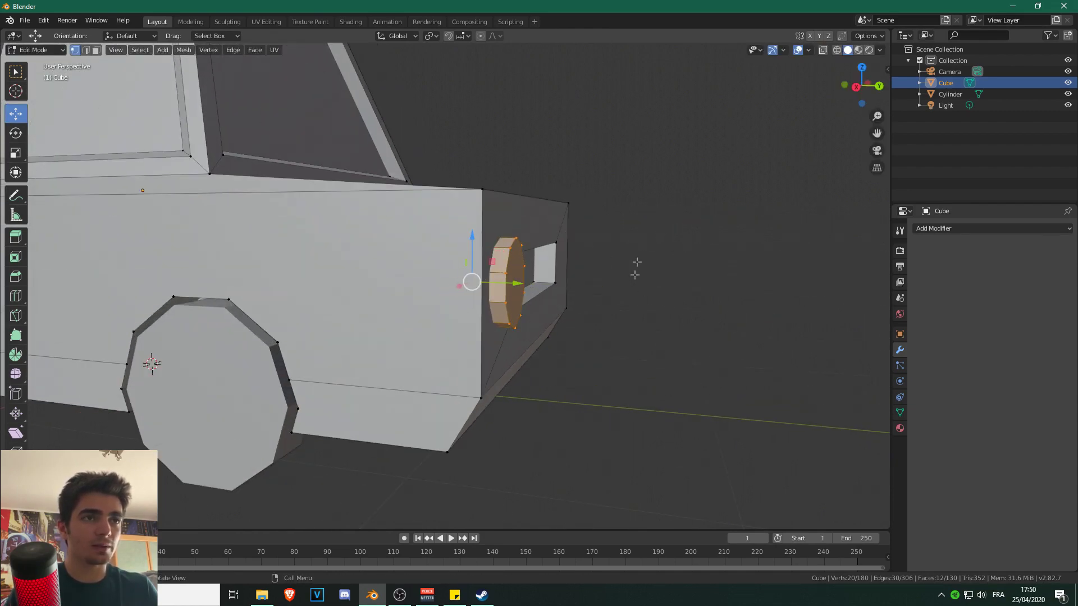
Add a second material to the car and name it Light.
click(899, 428)
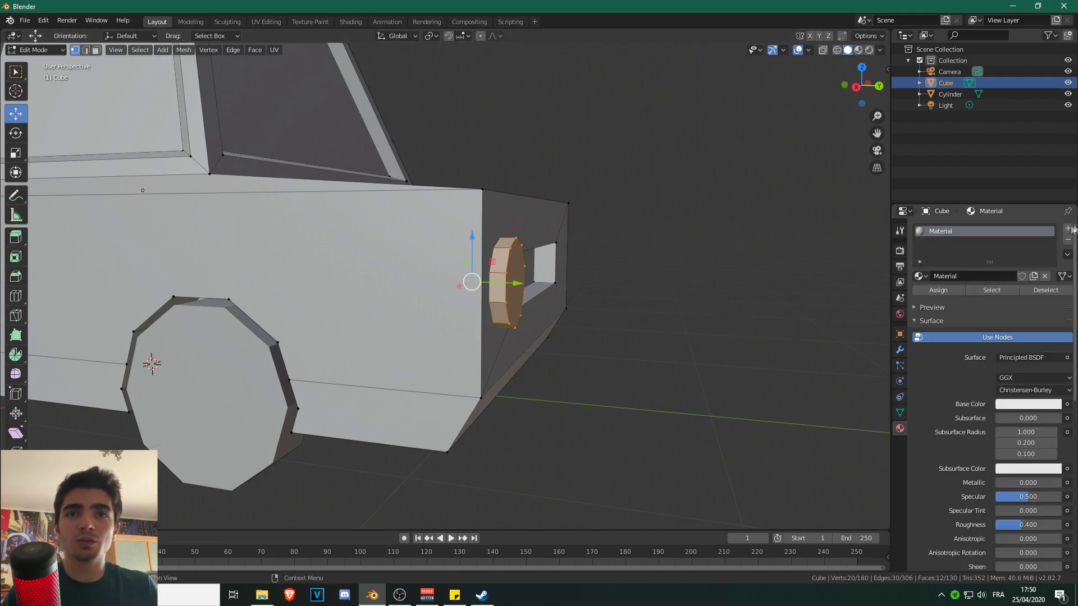
click(1067, 229)
click(974, 299)
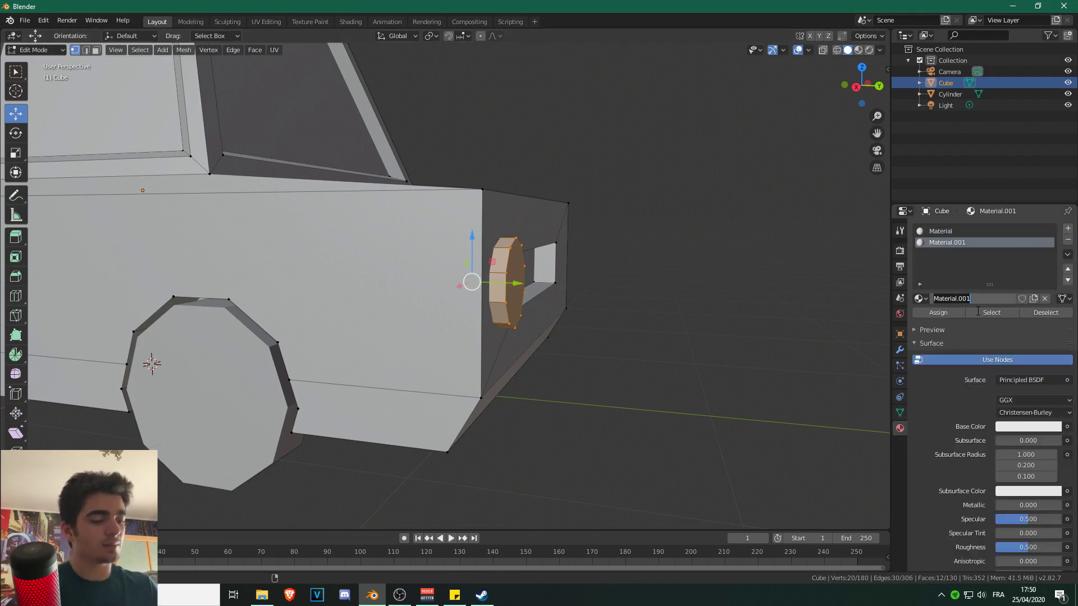
key(Return)
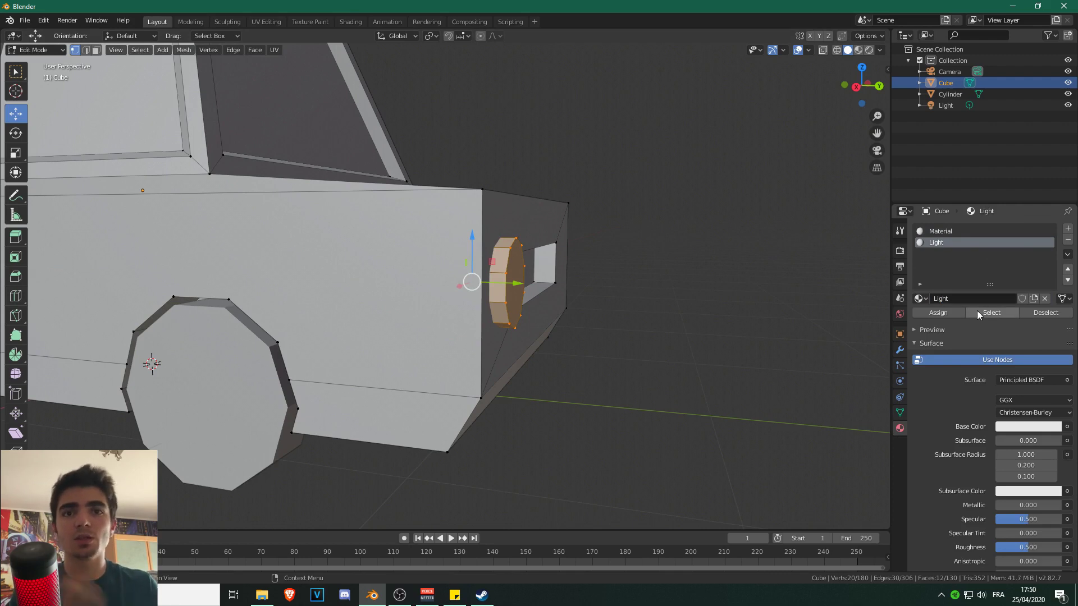
Change the Light material's surface to Emission and give it a fully saturated yellow colour with hue 0.158.
click(1023, 431)
mouse_move(1002, 305)
mouse_down()
mouse_move(970, 332)
mouse_move(1005, 305)
mouse_up()
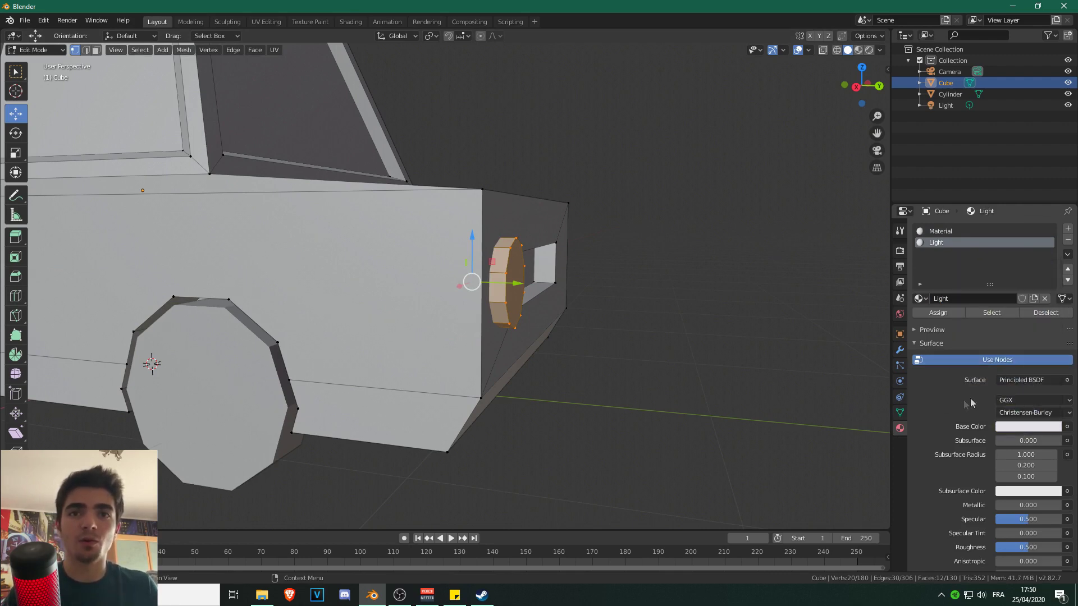
click(1023, 379)
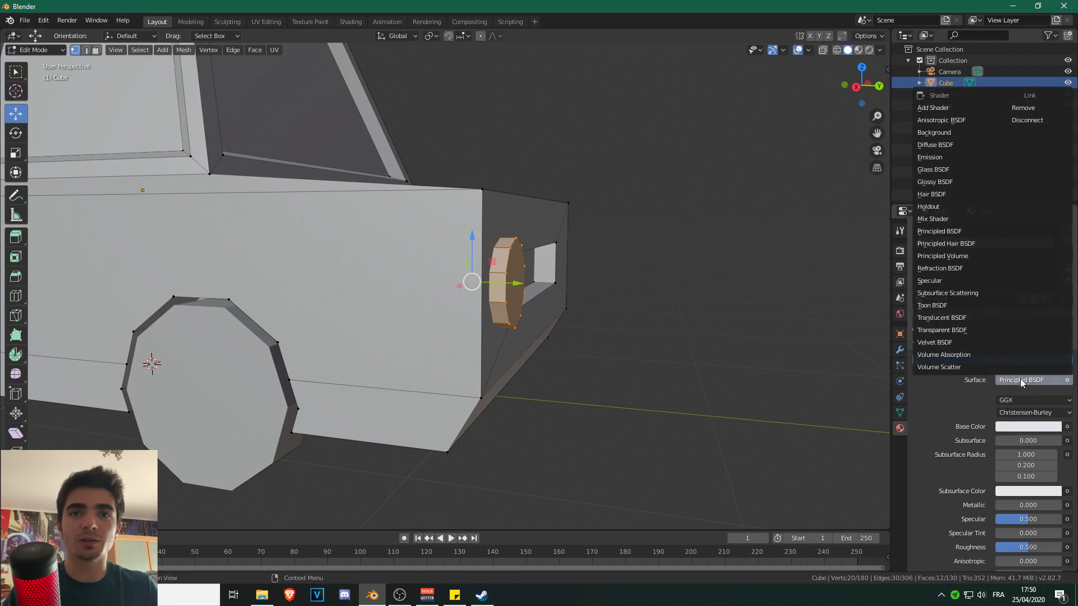
click(930, 156)
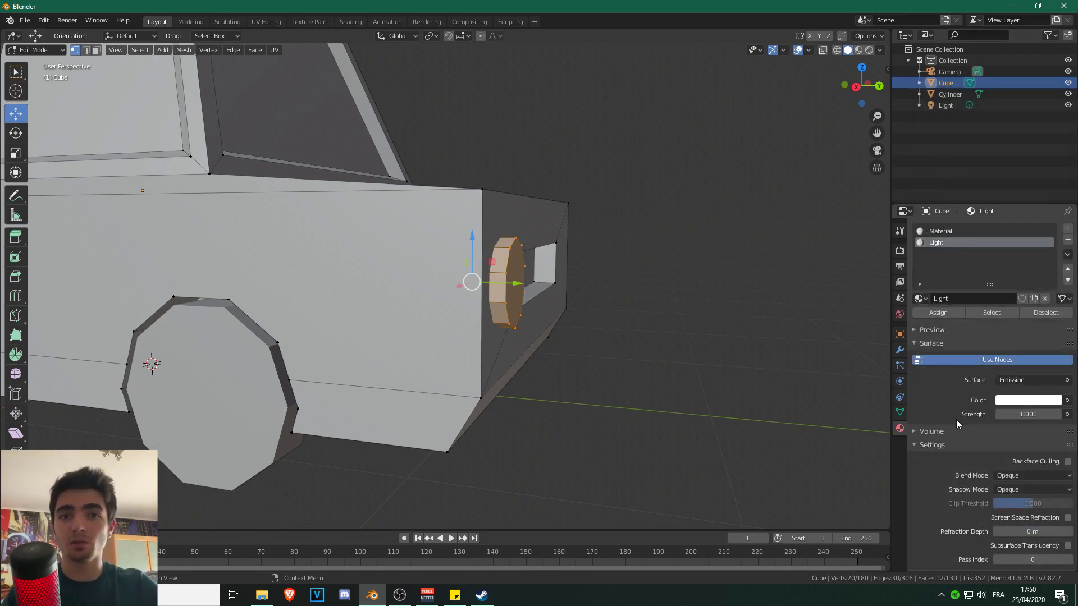
click(1031, 401)
drag(1005, 278, 968, 303)
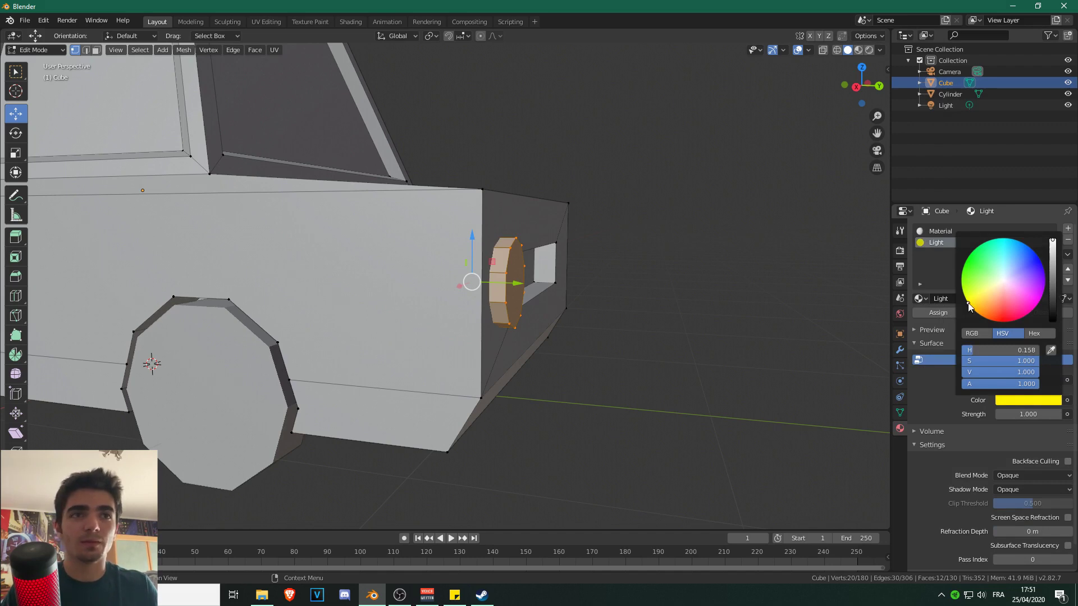
In face selection mode, assign the Light material to the headlight's front face and check it in Material Preview.
click(95, 50)
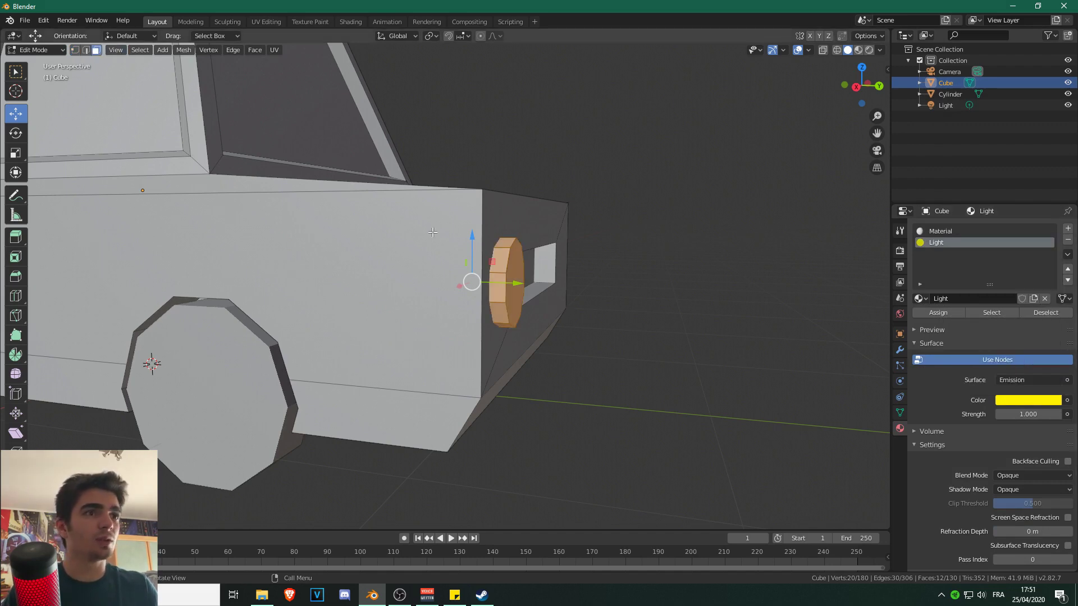
click(512, 258)
click(936, 243)
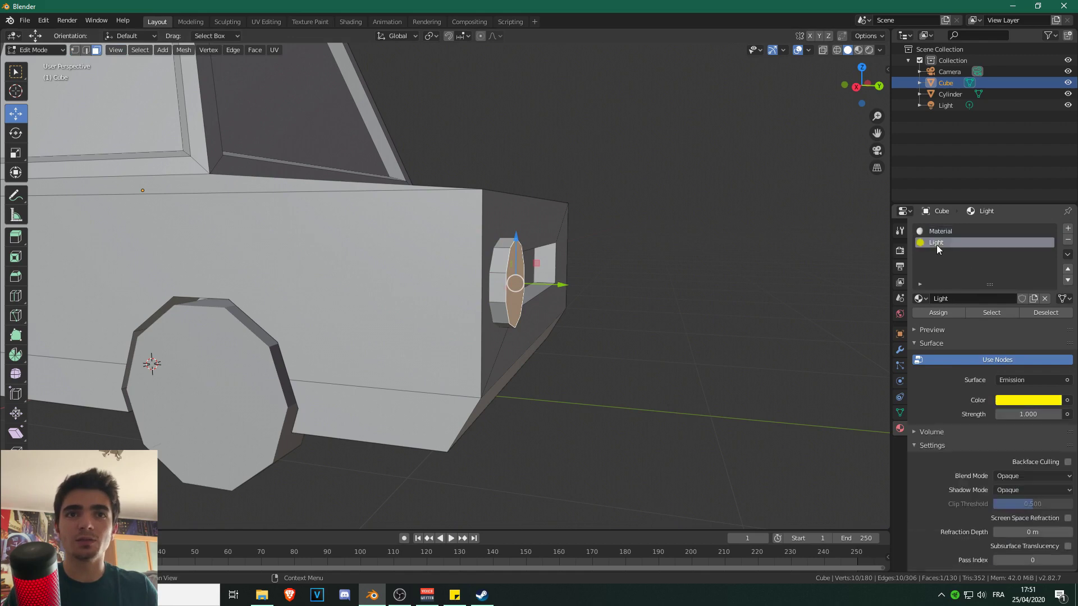
click(937, 312)
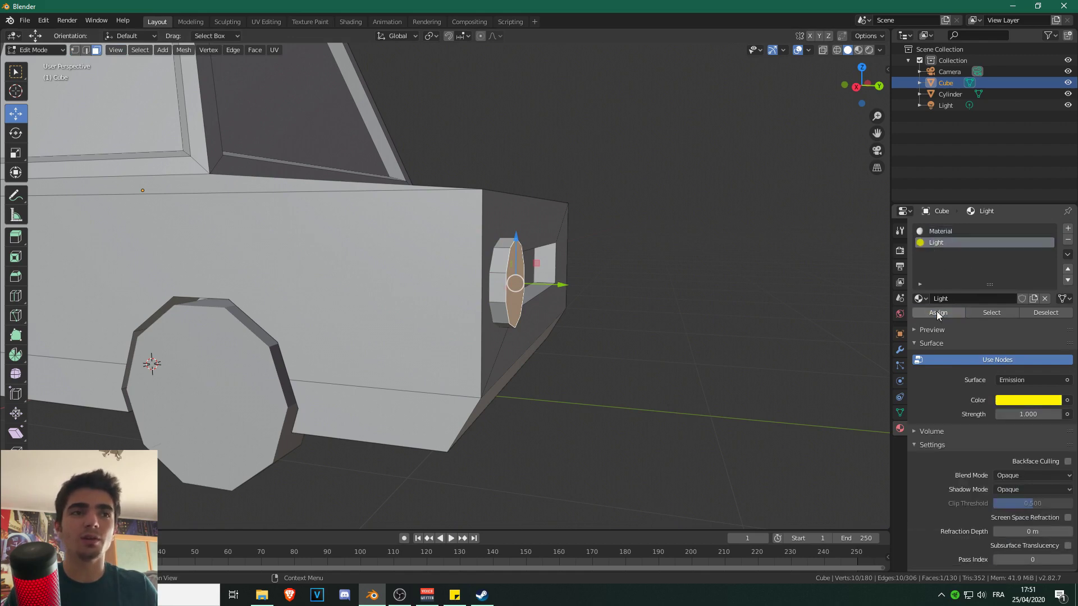
middle_drag(785, 292, 713, 206)
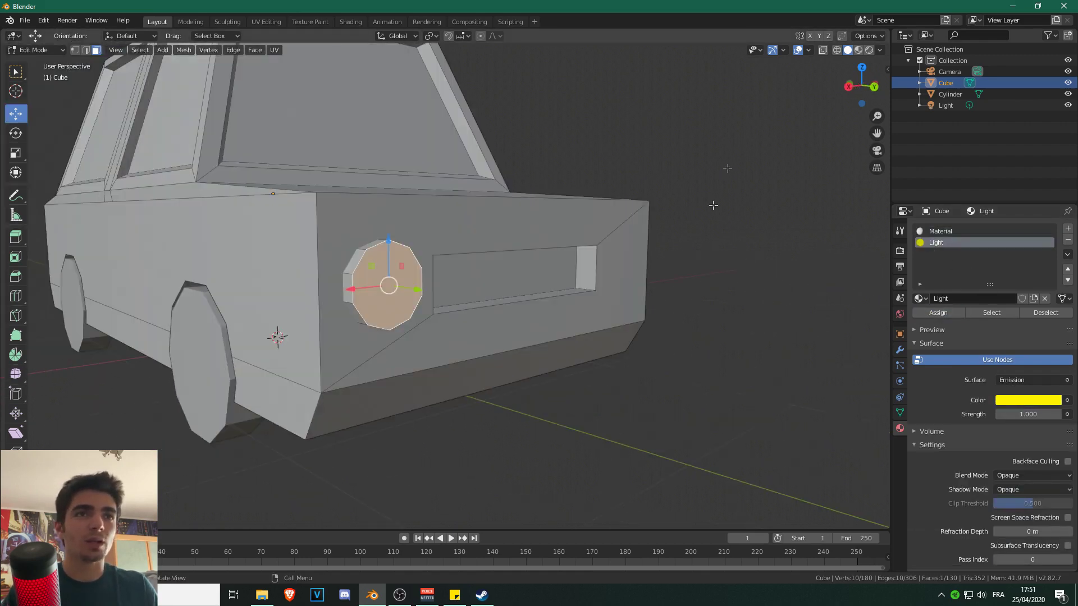
click(858, 51)
middle_drag(546, 252, 568, 251)
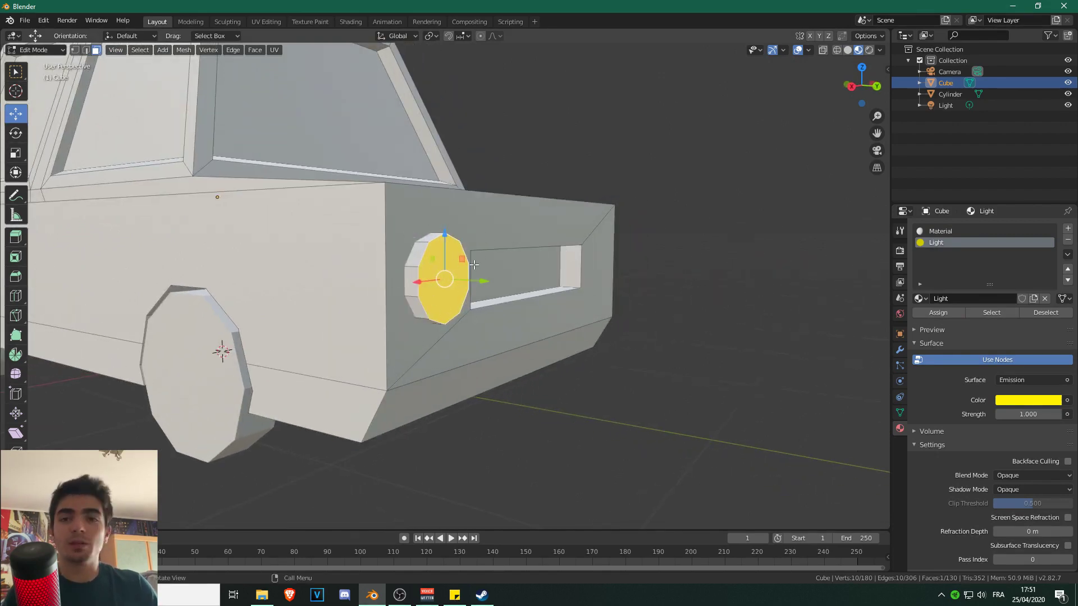
Duplicate the whole headlight in Solid shading and move the copy about 1.53 m along negative X to the grille's other side.
click(848, 50)
scroll(607, 199, down, 3)
mouse_move(599, 202)
middle_down()
mouse_move(555, 200)
mouse_move(572, 206)
middle_up()
click(672, 171)
scroll(529, 198, up, 2)
click(438, 289)
key(ctrl+l)
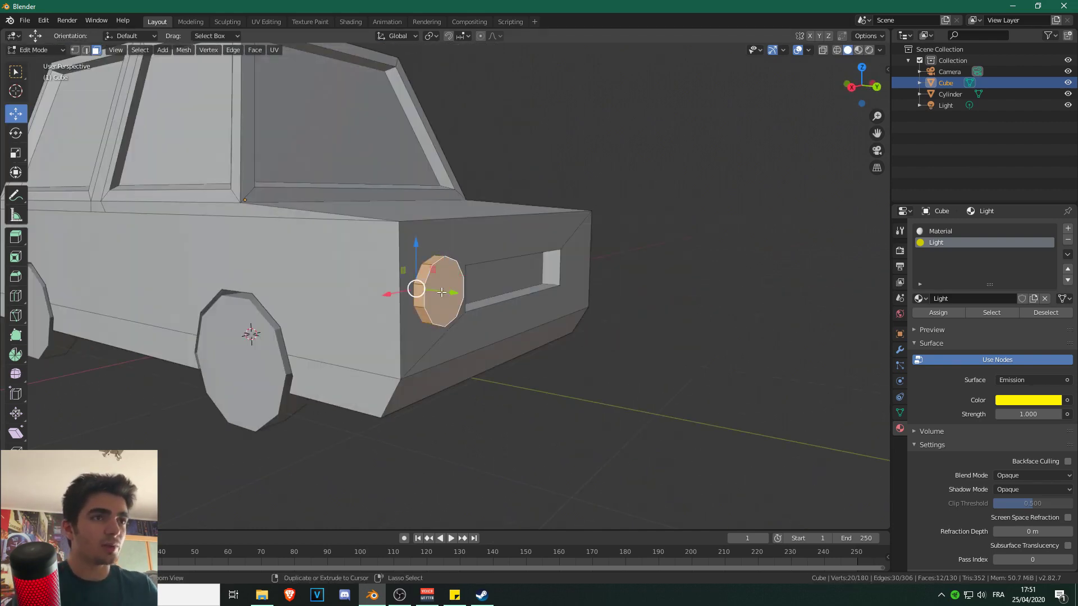
key(KP_1)
key(ctrl+KP_1)
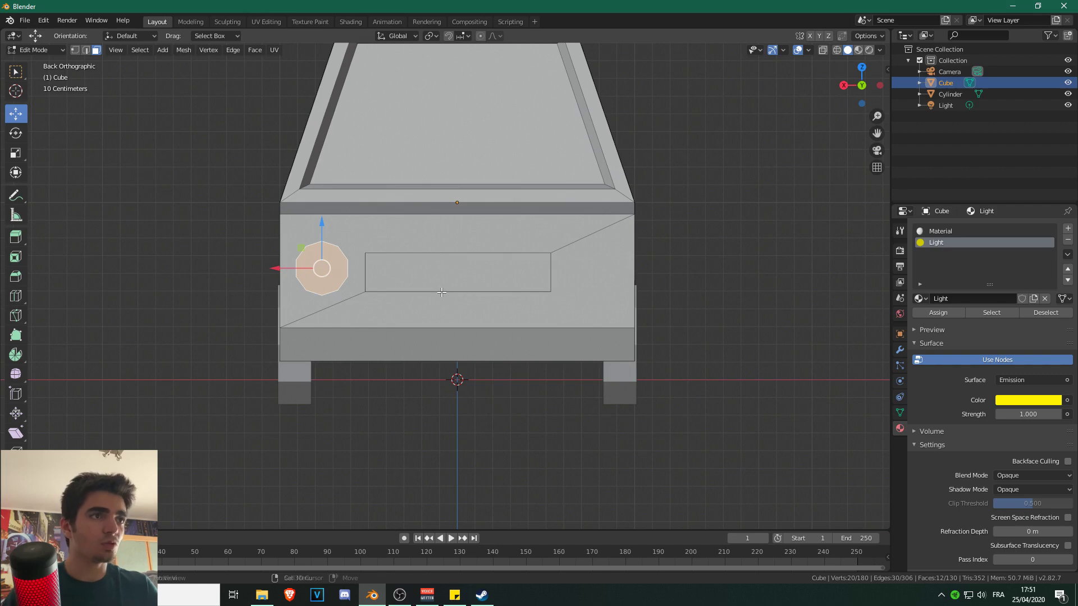
key(shift+d)
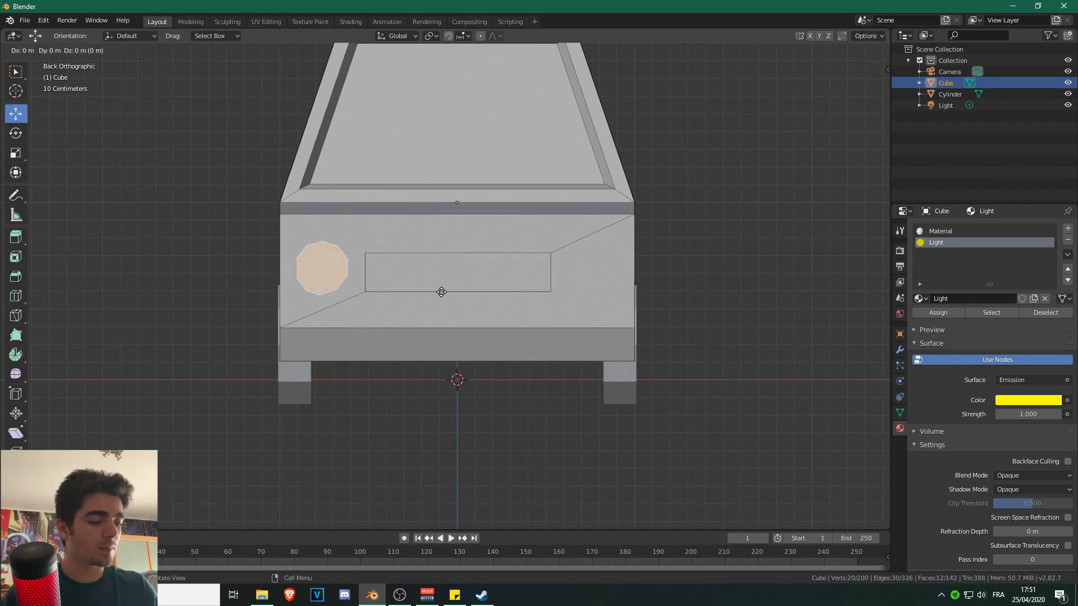
key(x)
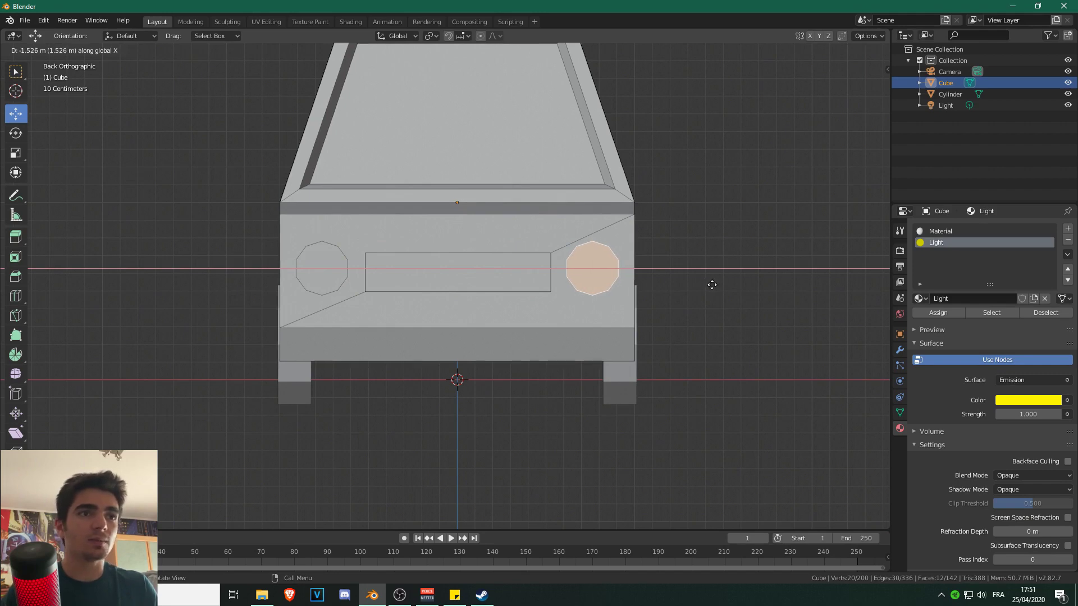
click(712, 285)
scroll(642, 271, down, 2)
scroll(505, 241, up, 2)
shift+middle_drag(385, 206, 400, 214)
scroll(401, 215, up, 1)
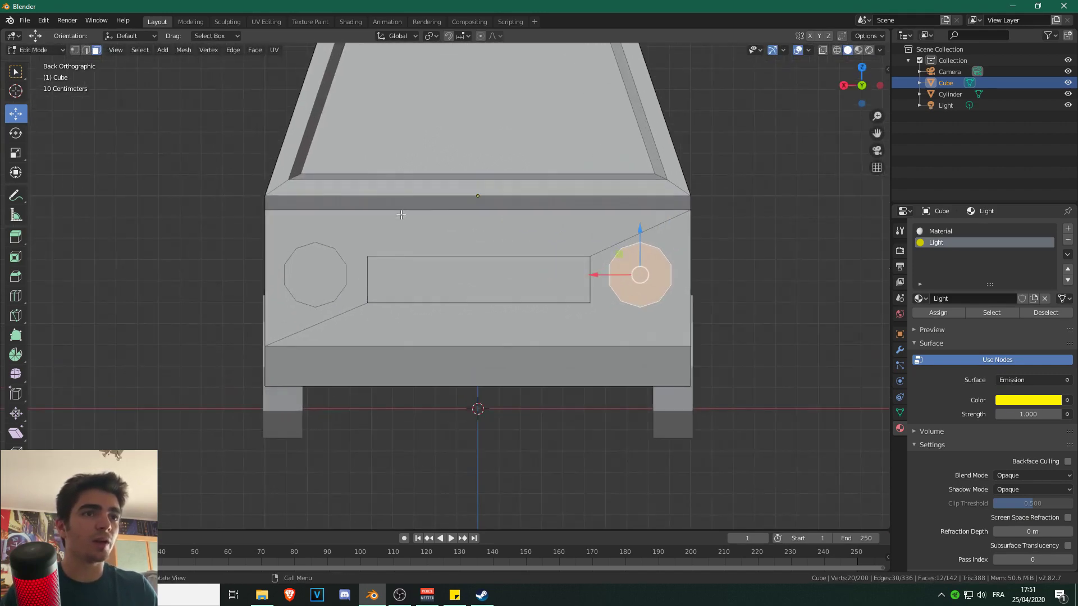
Add a new cube to the car's mesh while staying in Edit Mode.
scroll(305, 350, down, 2)
middle_drag(277, 356, 346, 368)
key(KP_1)
key(KP_3)
key(ctrl+KP_1)
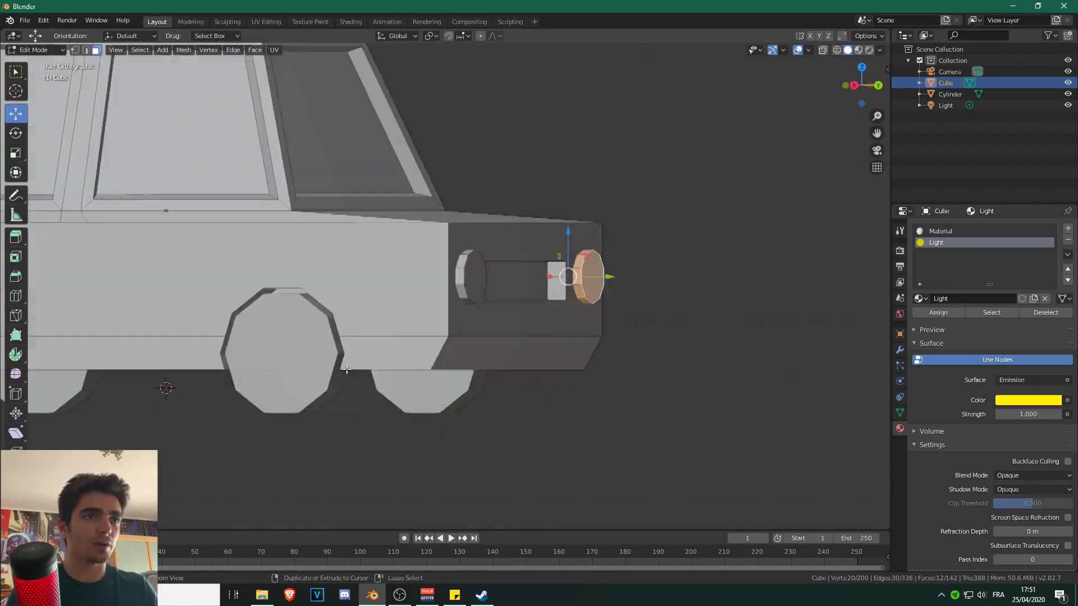
key(KP_1)
key(ctrl+KP_1)
scroll(371, 336, up, 2)
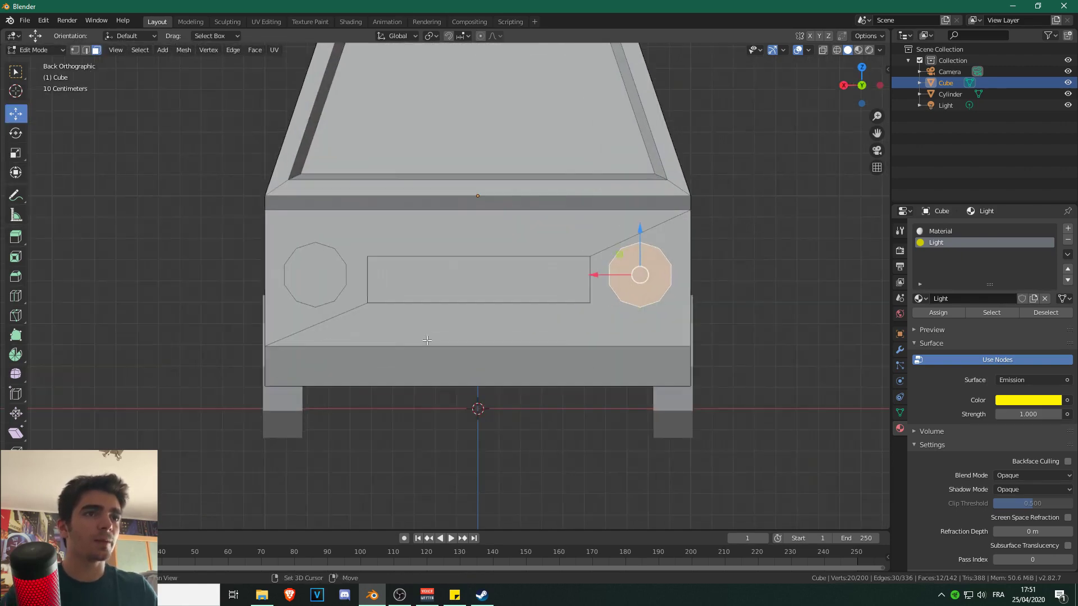
scroll(393, 314, down, 1)
click(395, 309)
key(Tab)
key(Tab)
key(shift+a)
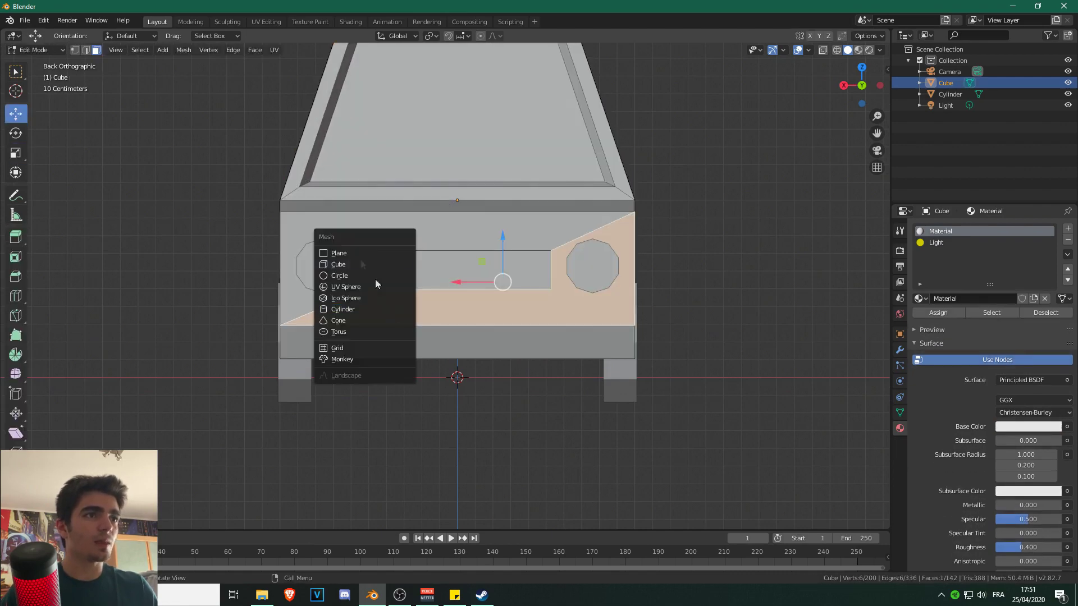
click(347, 264)
Scale the new cube down along Y and Z into a thin bar running across the car.
scroll(393, 337, down, 2)
middle_drag(438, 367, 41, 122)
click(16, 153)
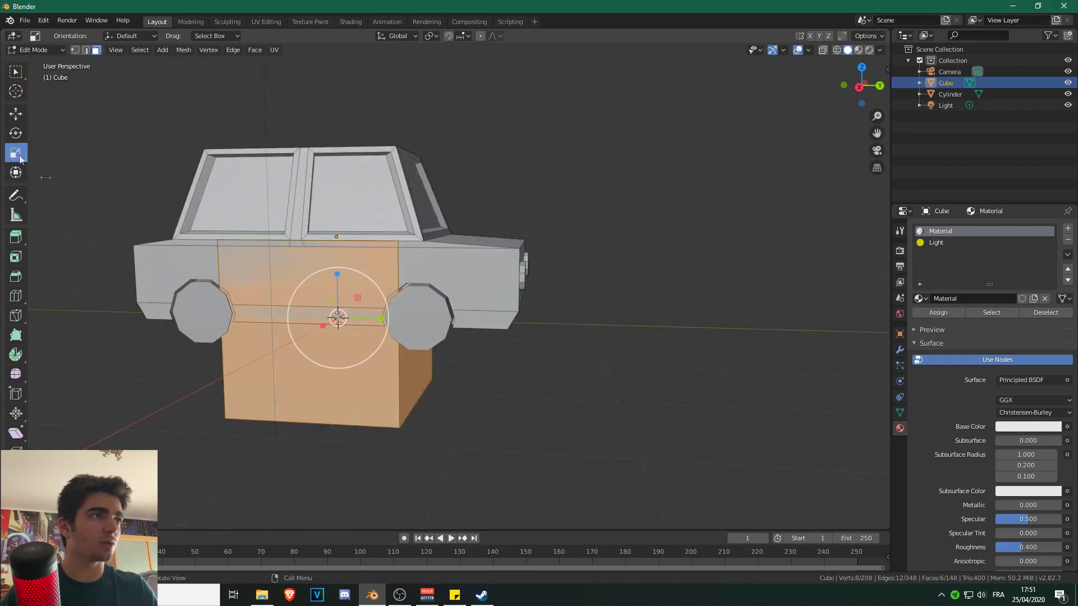
drag(382, 319, 337, 315)
drag(335, 278, 363, 319)
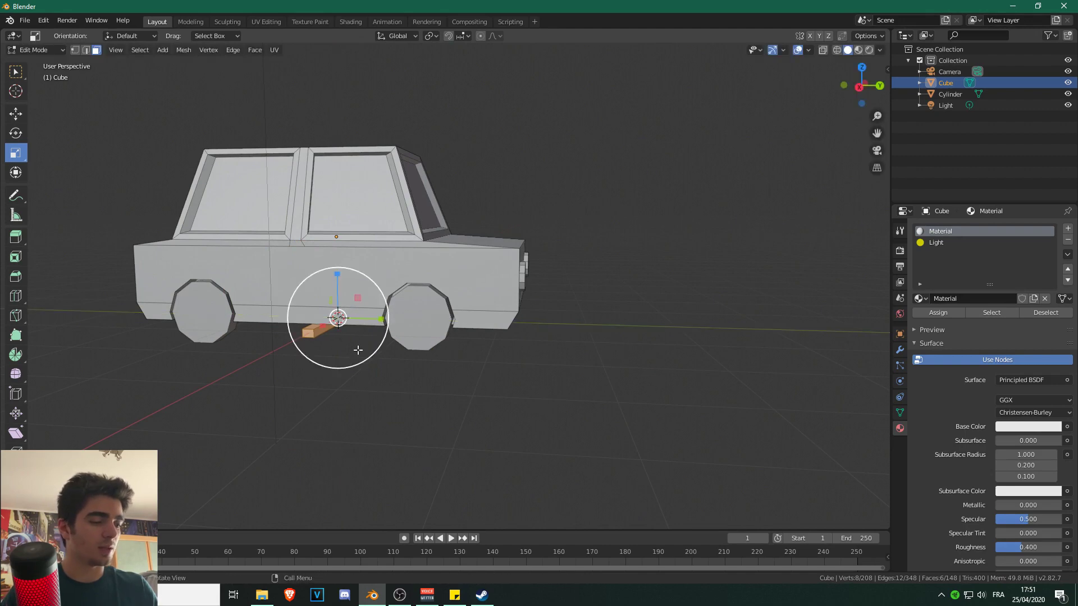
Move the bar in the right view to the sloped lower edge of the car's front end.
key(KP_3)
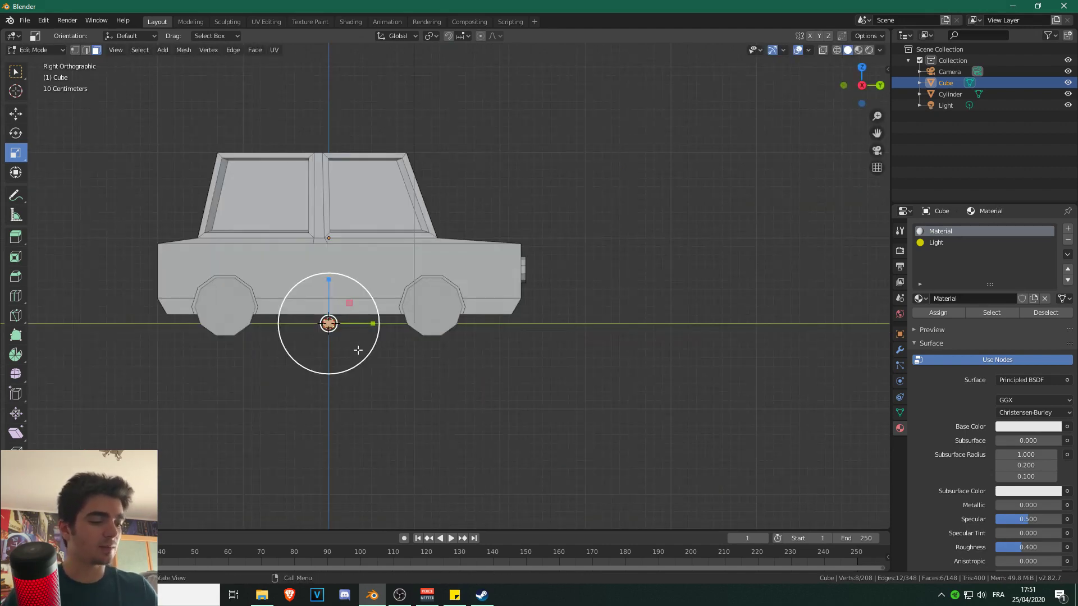
key(g)
click(548, 329)
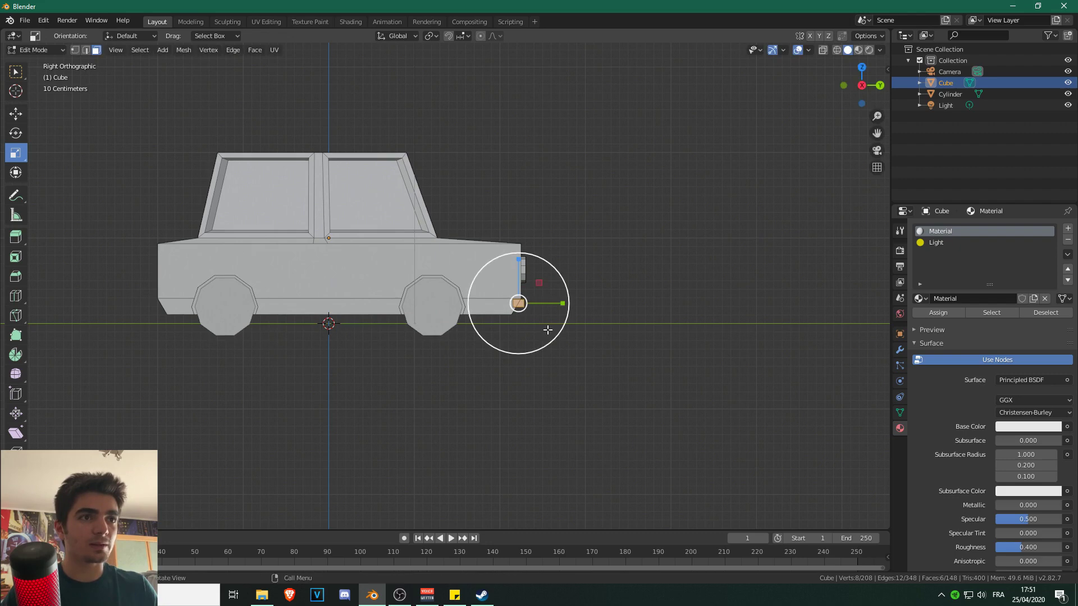
scroll(549, 328, up, 3)
scroll(471, 179, up, 4)
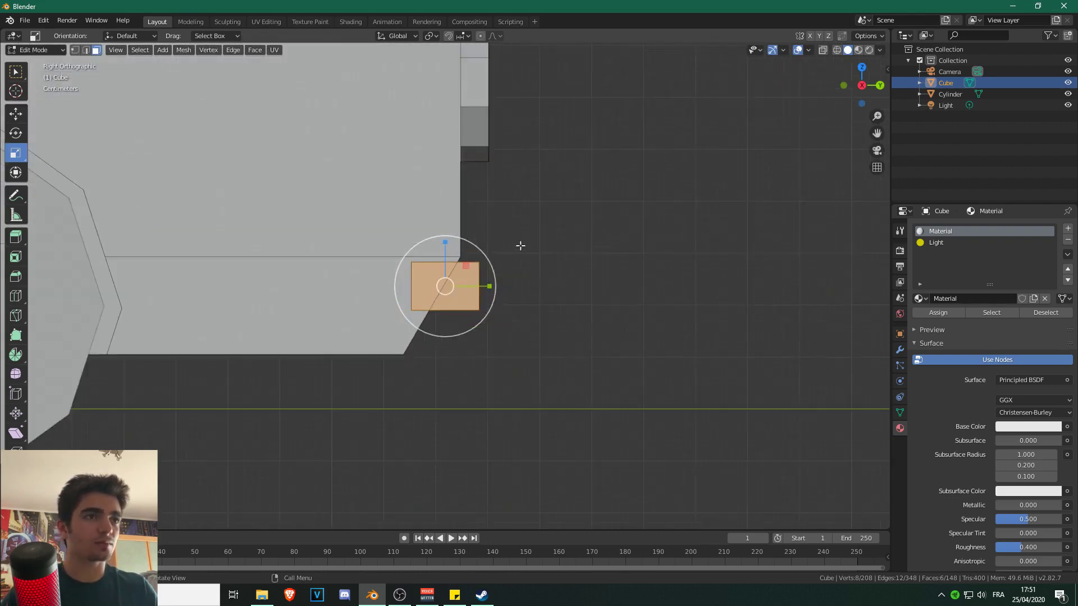
key(g)
click(489, 243)
Rotate the bar to follow the sloped lower front face, then shrink and reposition it so it protrudes only slightly.
key(r)
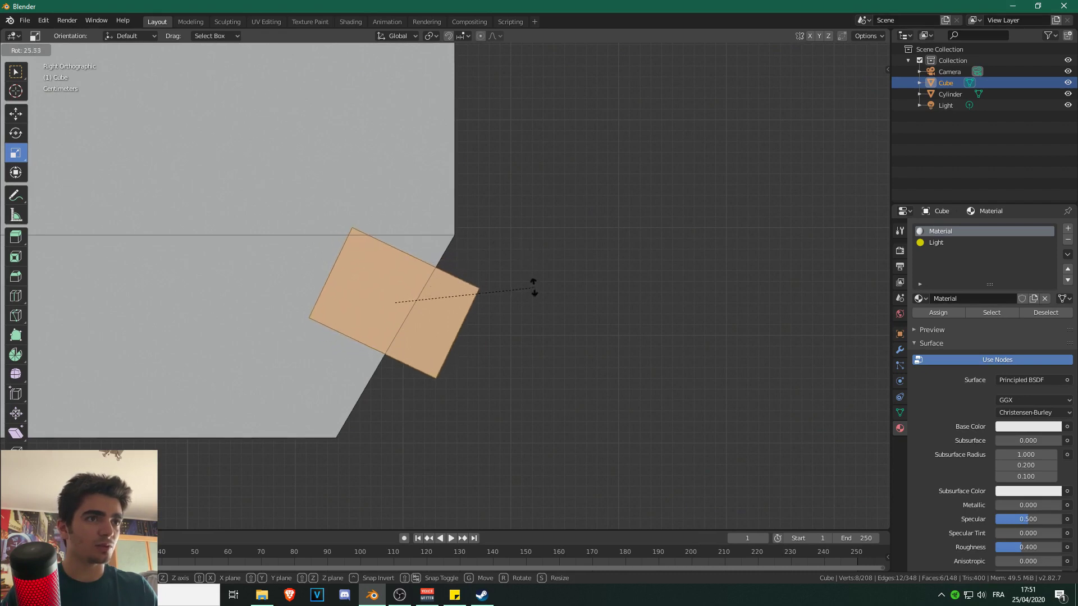
click(530, 292)
key(r)
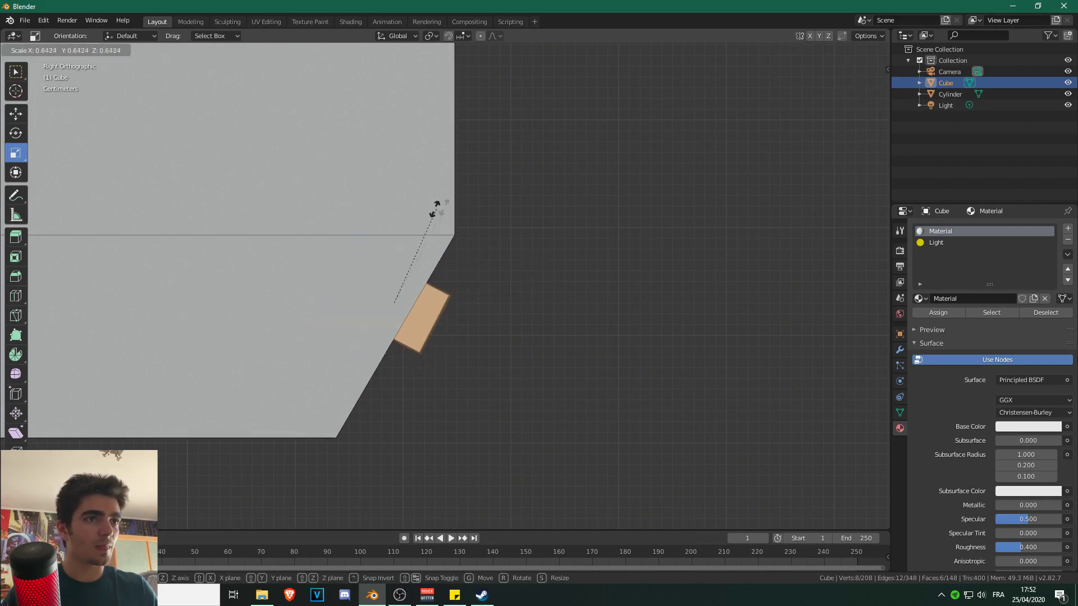
click(460, 215)
key(g)
click(473, 208)
In the back view, shorten the bar along X to a small light strip and thin it along Z.
key(KP_1)
key(ctrl+KP_1)
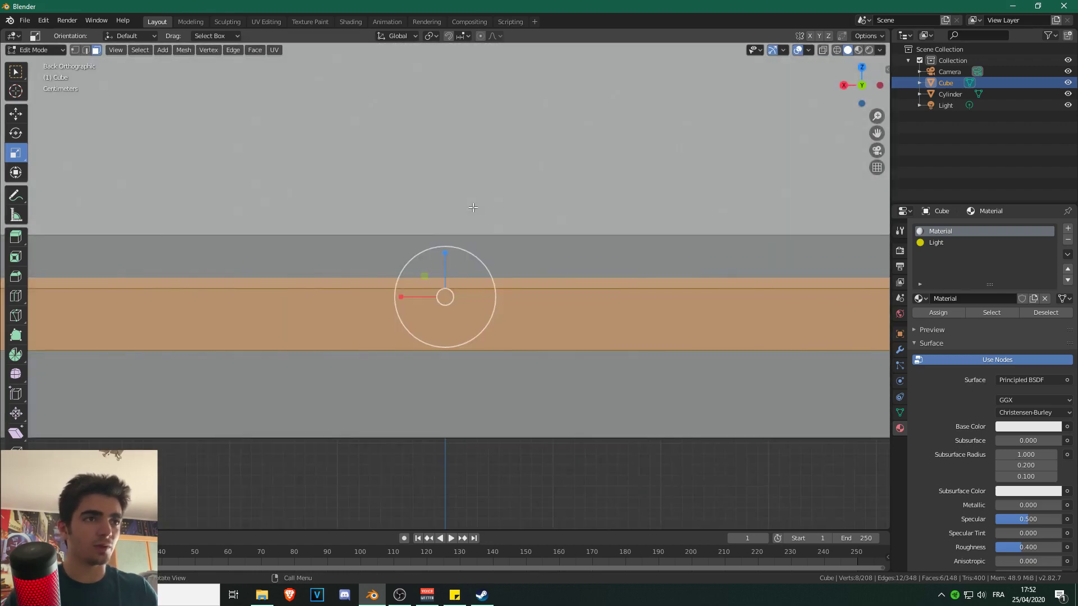
scroll(473, 208, down, 7)
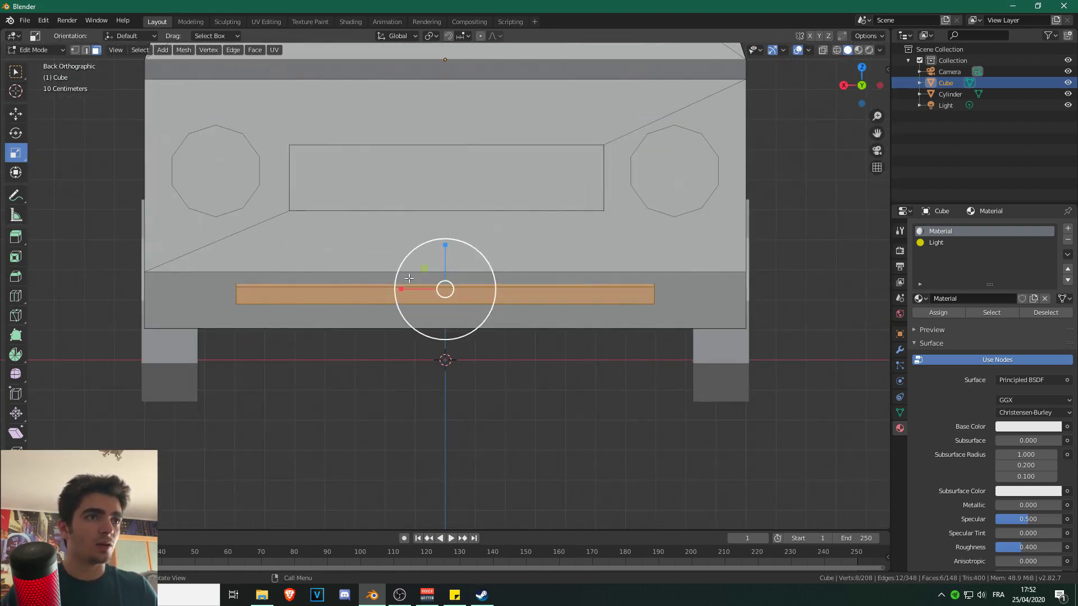
key(s)
key(x)
click(438, 291)
key(s)
key(z)
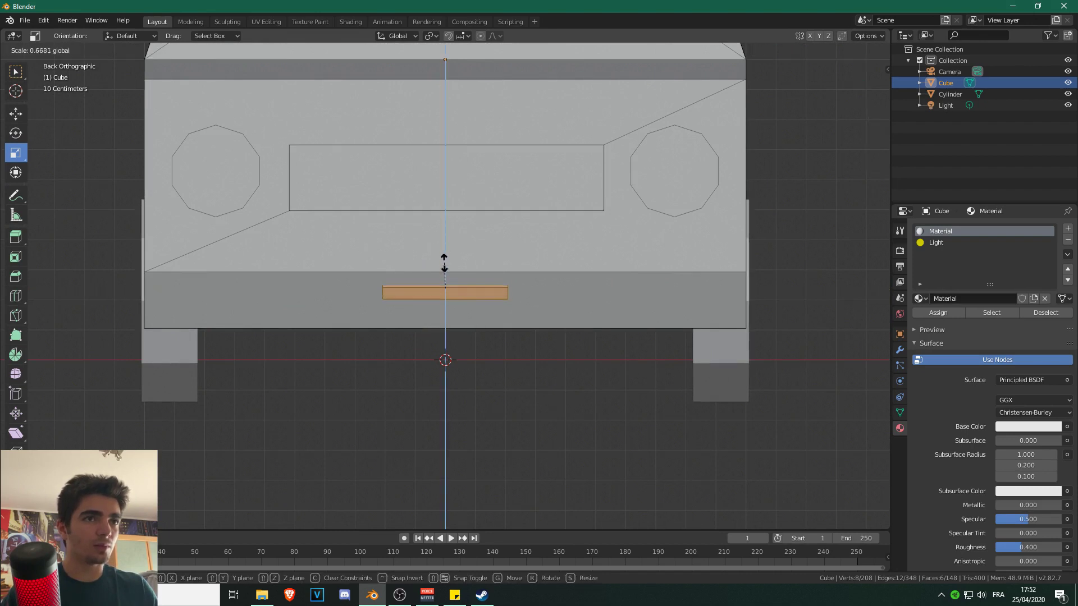
click(442, 266)
Move the light strip along X until it sits below the duplicated headlight.
key(g)
key(x)
click(655, 261)
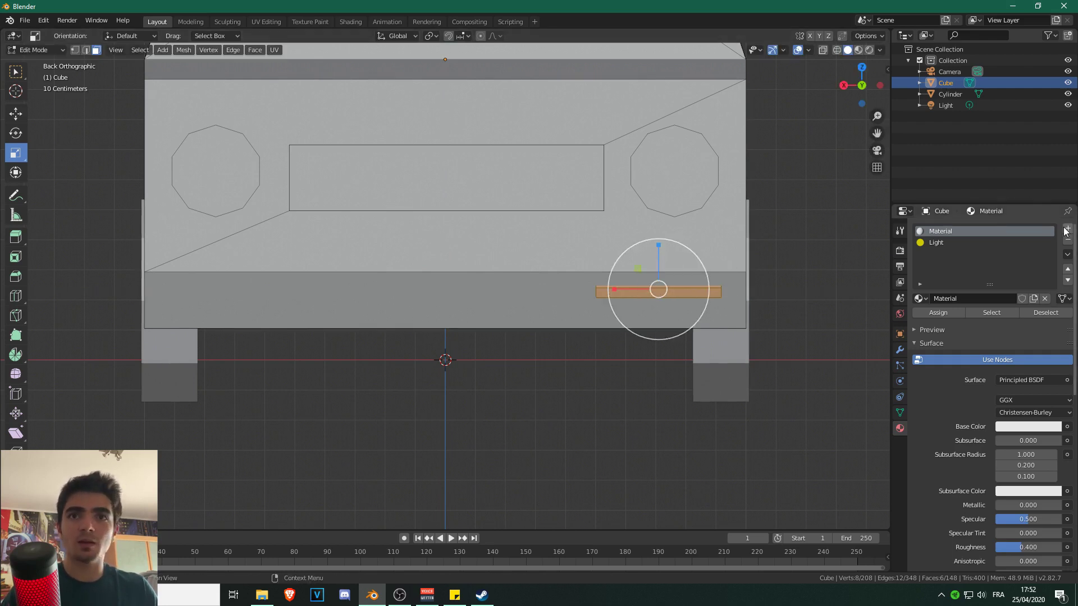
Add a third material to the car and name it Light 2.
click(1068, 229)
click(944, 297)
double_click(985, 298)
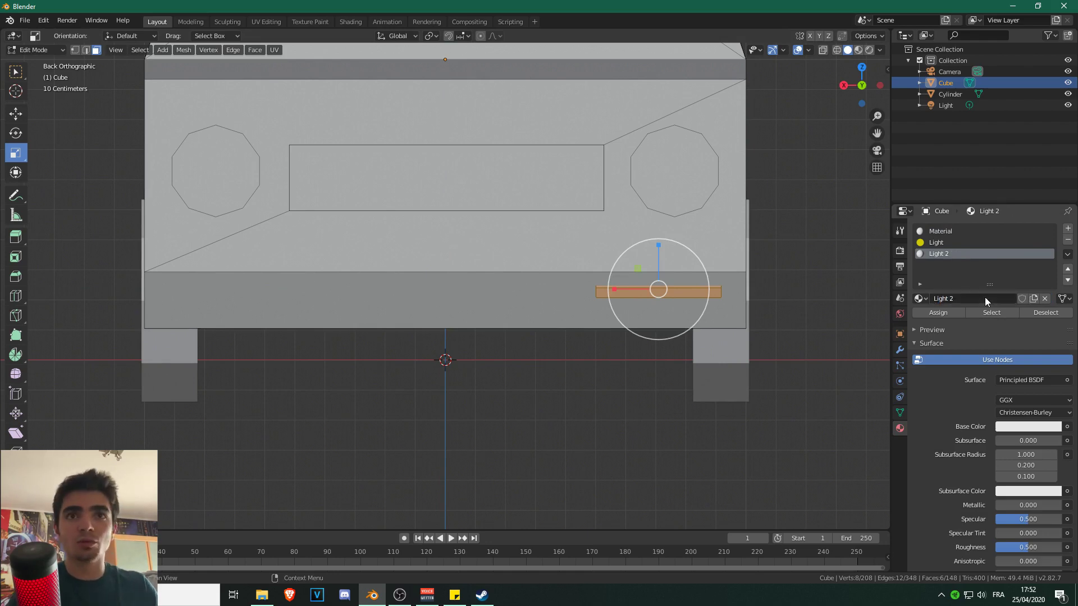
Change Light 2's surface to white Emission with strength 5, and set the Light material's strength to 5 as well.
click(1013, 380)
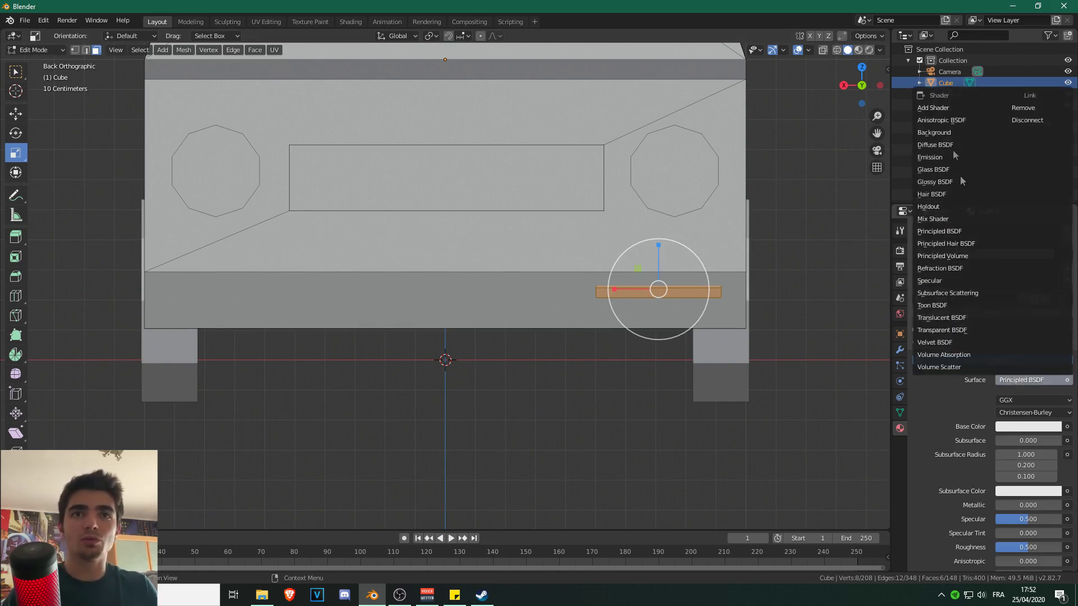
click(931, 156)
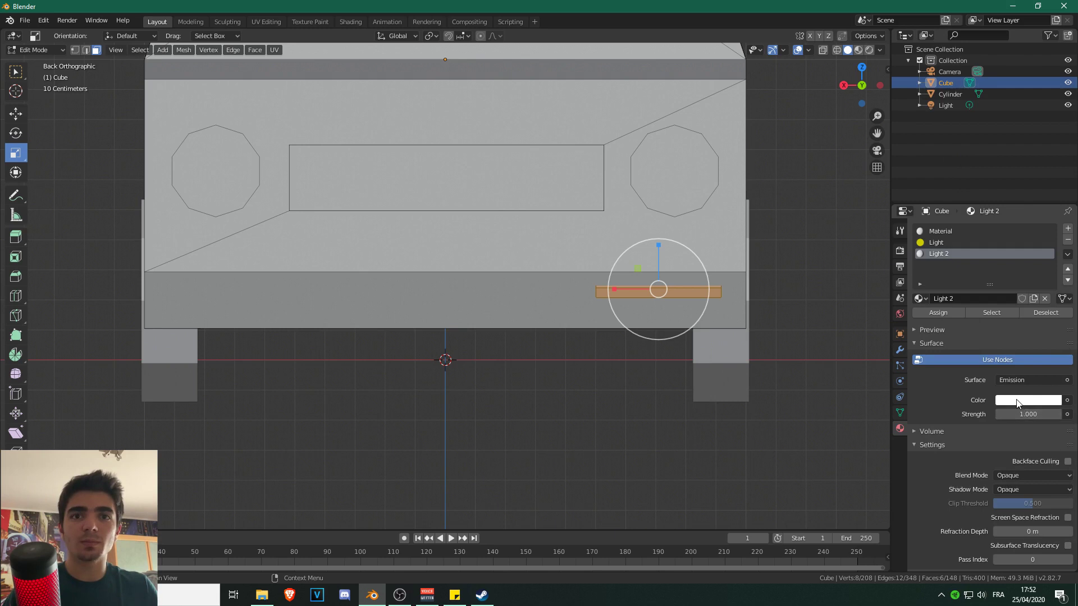
key(Return)
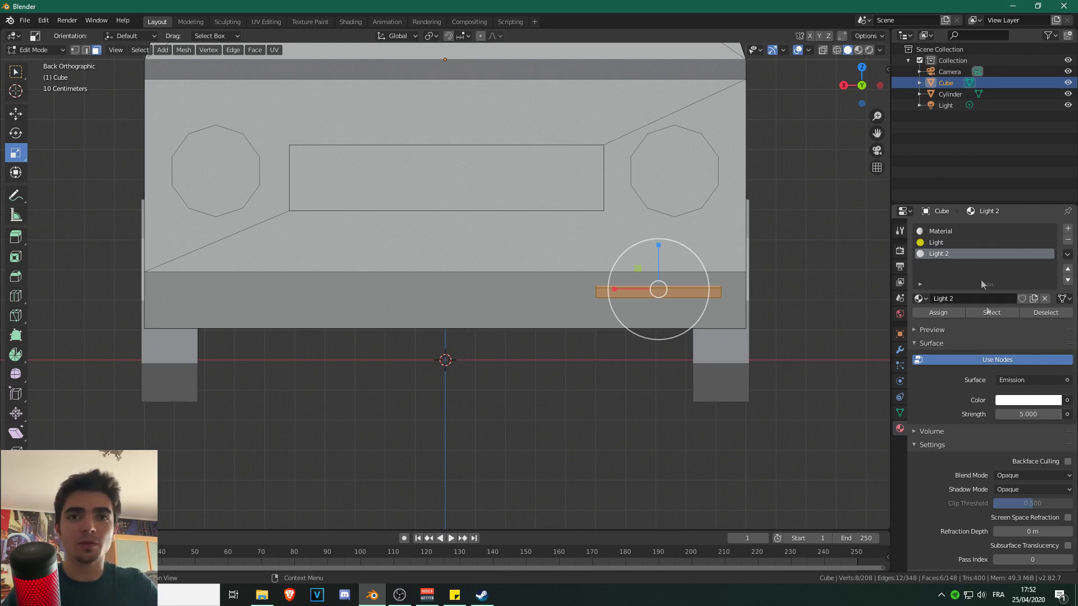
click(950, 245)
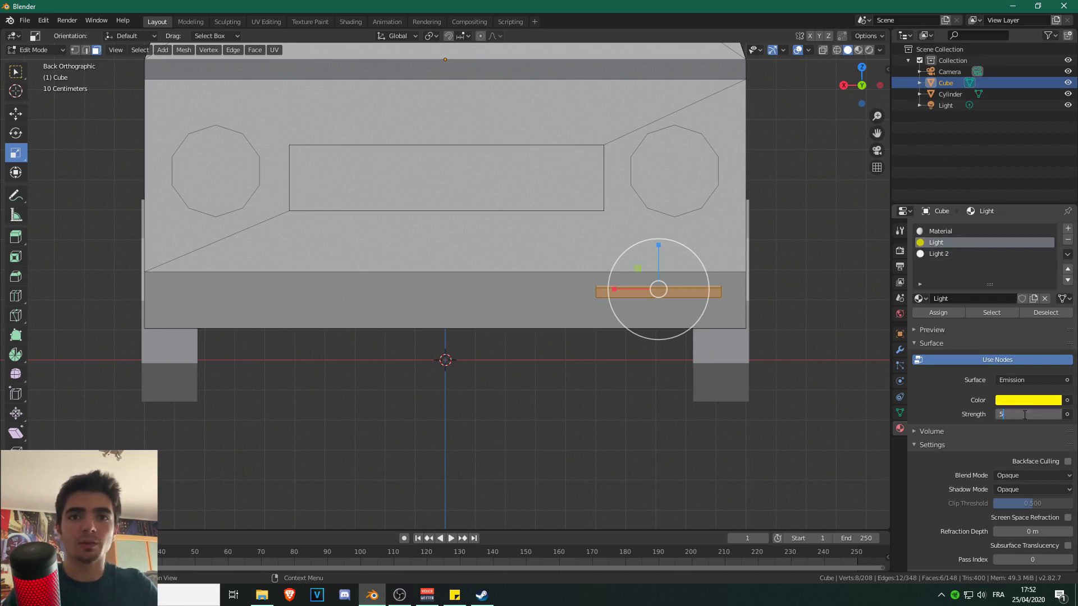
Assign Light 2 to the strip and duplicate it about 1.41 m along X to below the other headlight.
click(939, 253)
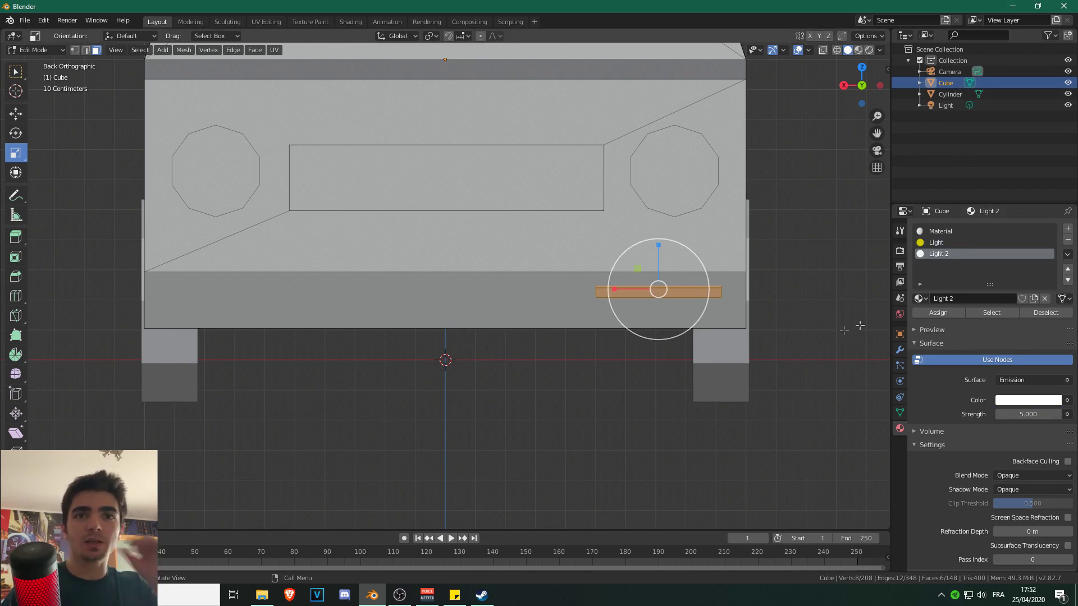
click(936, 312)
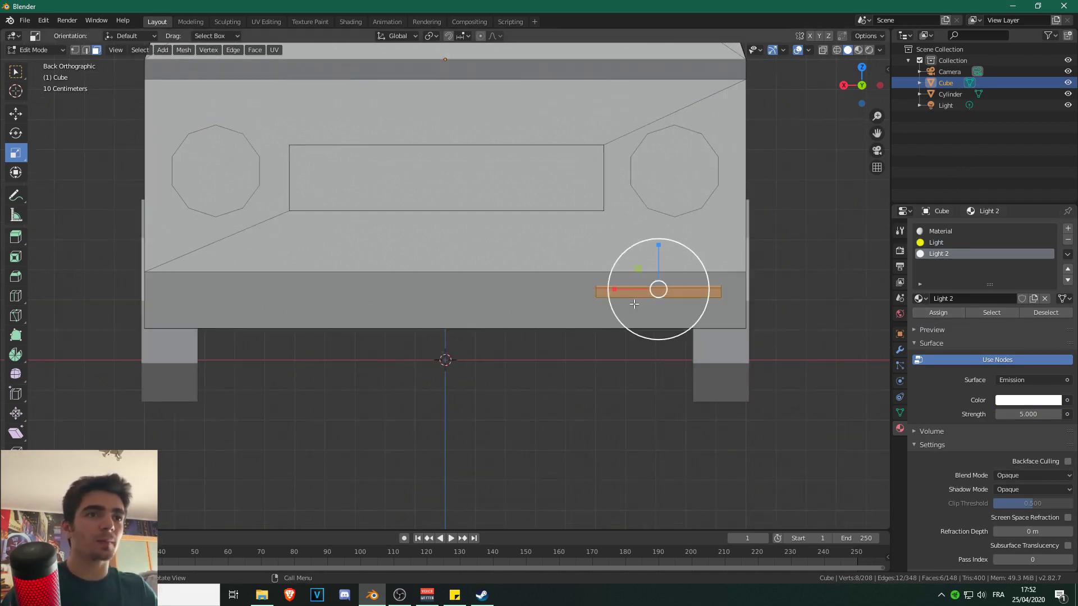
key(shift+d)
key(x)
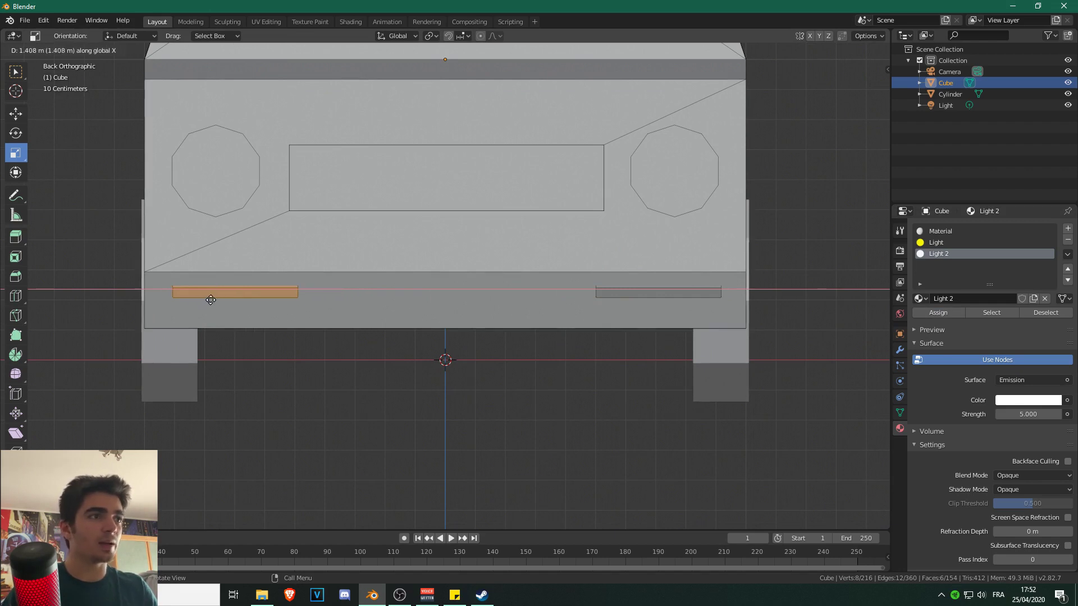
click(208, 300)
scroll(209, 299, down, 2)
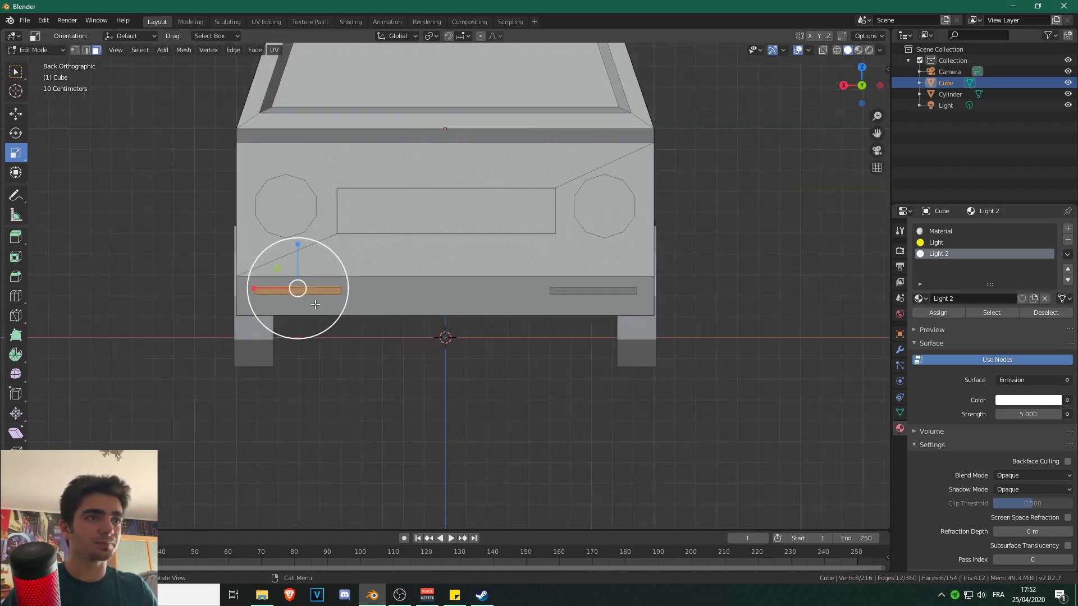
click(372, 361)
Switch the viewport to Rendered shading and enable Ambient Occlusion, Bloom and Screen Space Reflections for Eevee.
scroll(364, 351, down, 2)
middle_drag(363, 351, 617, 237)
click(868, 50)
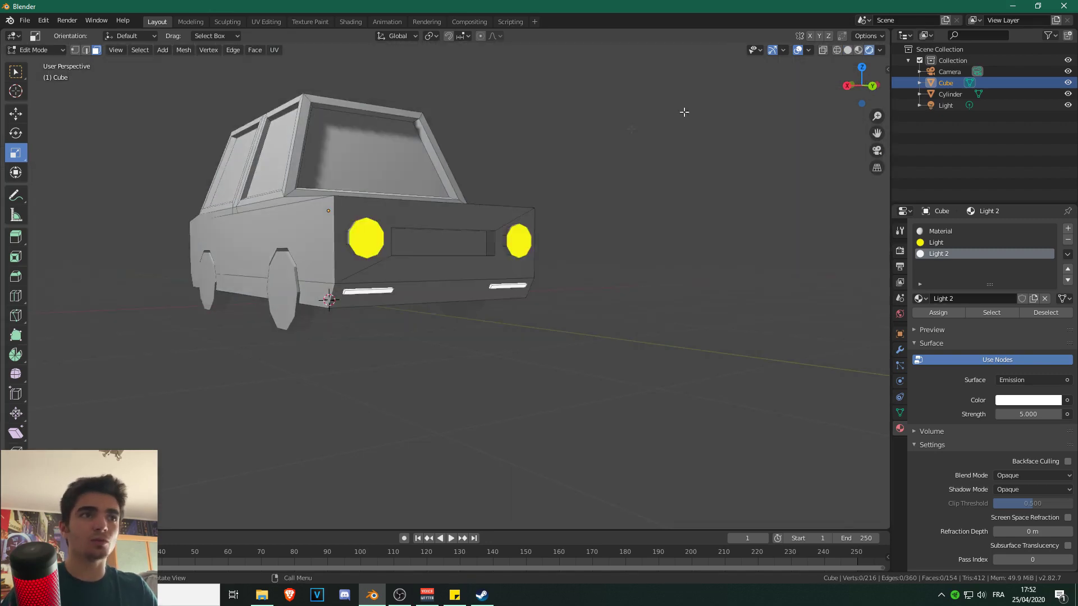
middle_drag(473, 197, 383, 241)
scroll(390, 273, up, 2)
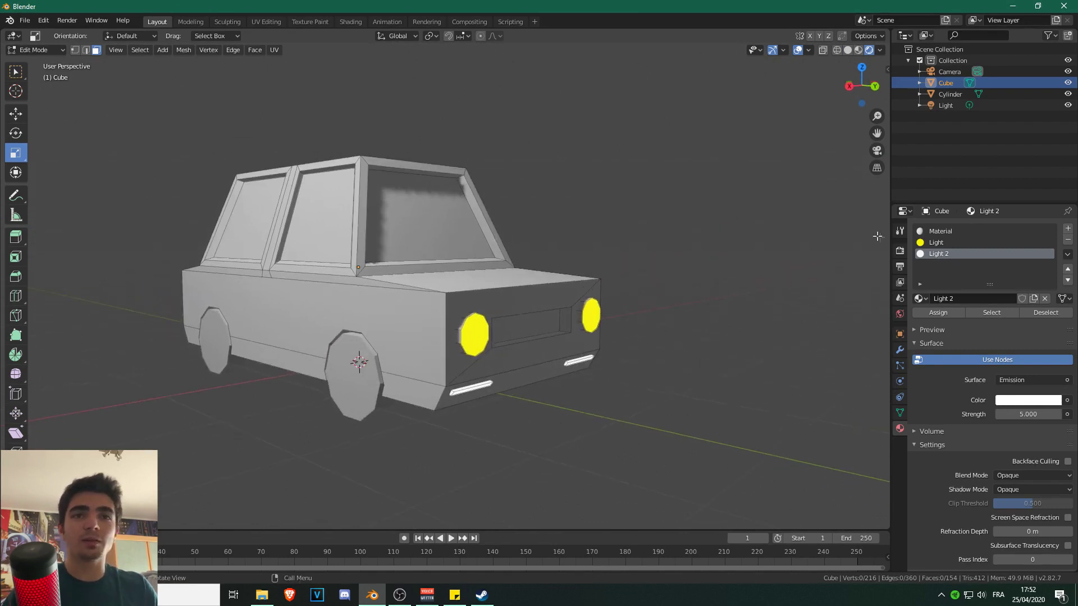
click(900, 250)
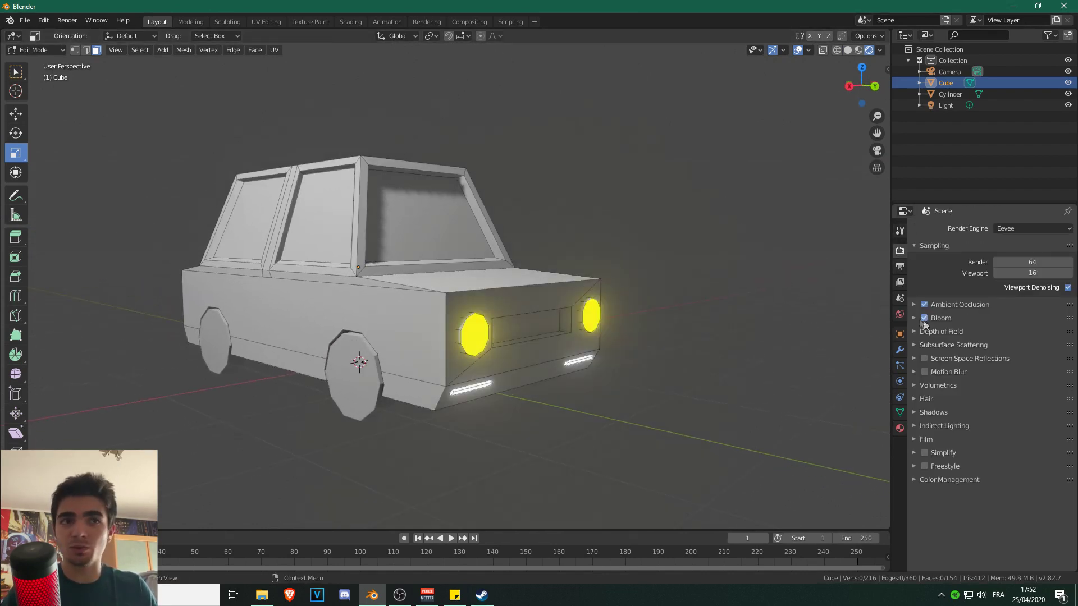
click(924, 359)
Examine the glowing headlights and lower light strips on the car's front from several angles.
middle_drag(663, 270, 786, 292)
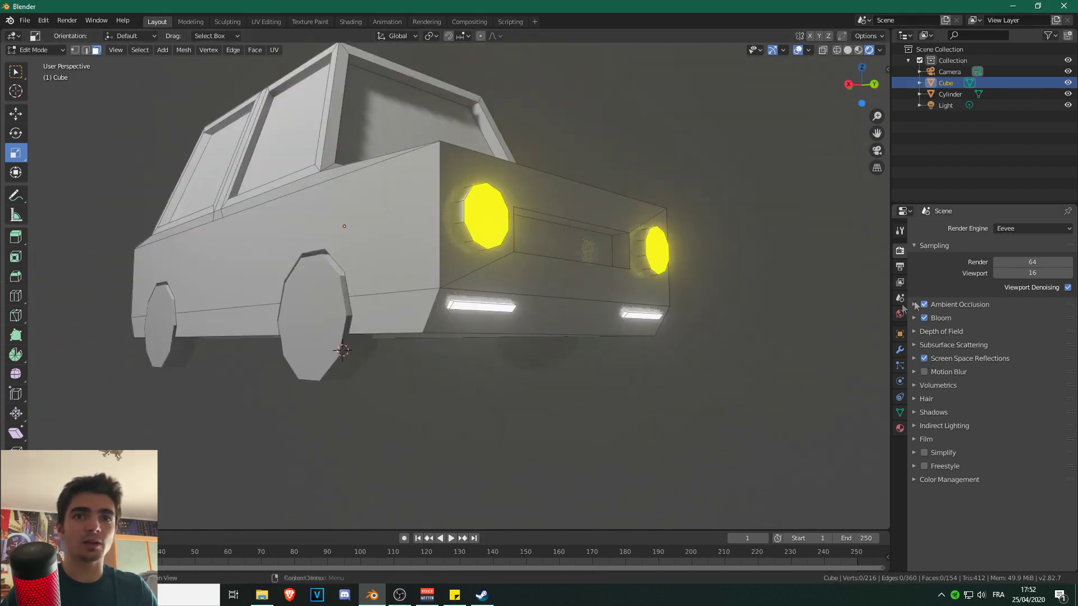
middle_drag(491, 223, 414, 241)
scroll(414, 242, down, 2)
middle_drag(457, 277, 532, 299)
scroll(393, 248, down, 1)
scroll(306, 298, down, 2)
middle_drag(306, 298, 395, 288)
scroll(396, 289, up, 1)
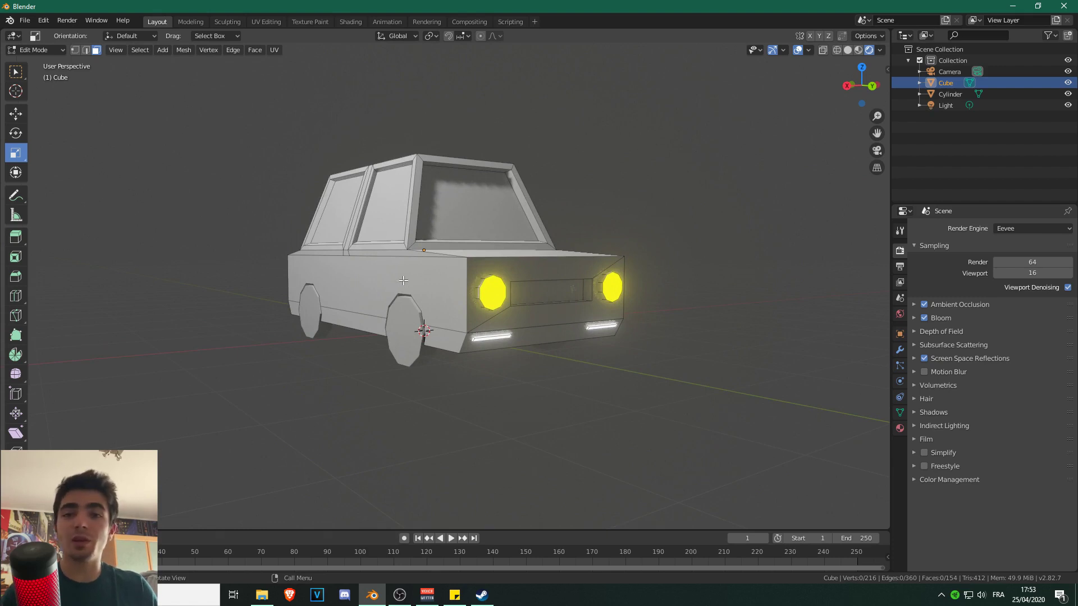
Add a cube to the car mesh, placing it at the car's rear end and scaling it down to a small block.
key(KP_1)
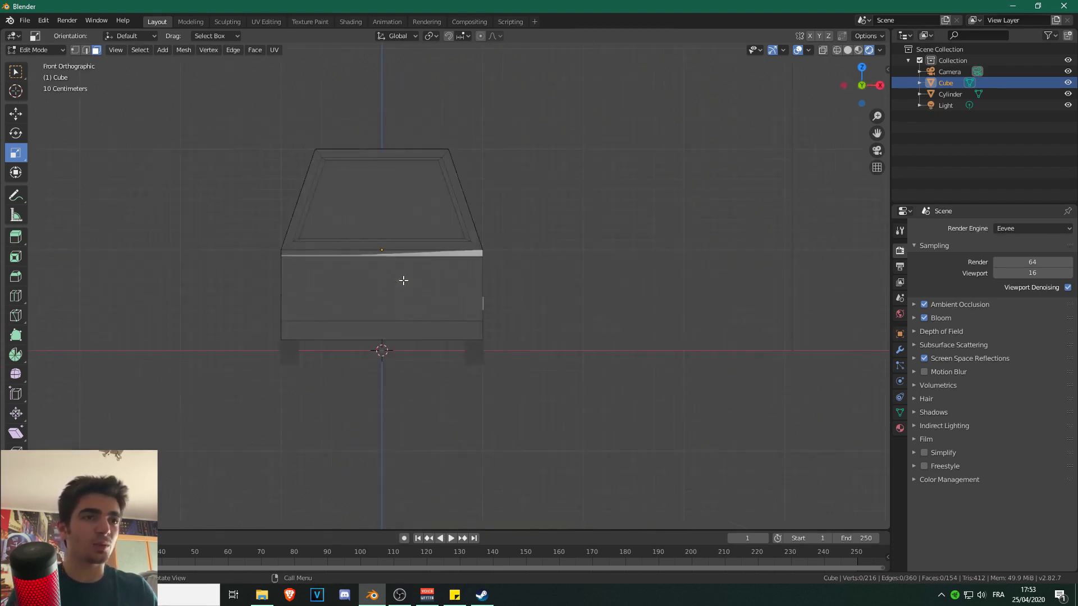
key(KP_3)
scroll(396, 269, up, 2)
shift+middle_drag(227, 177, 454, 204)
scroll(455, 204, down, 2)
click(41, 50)
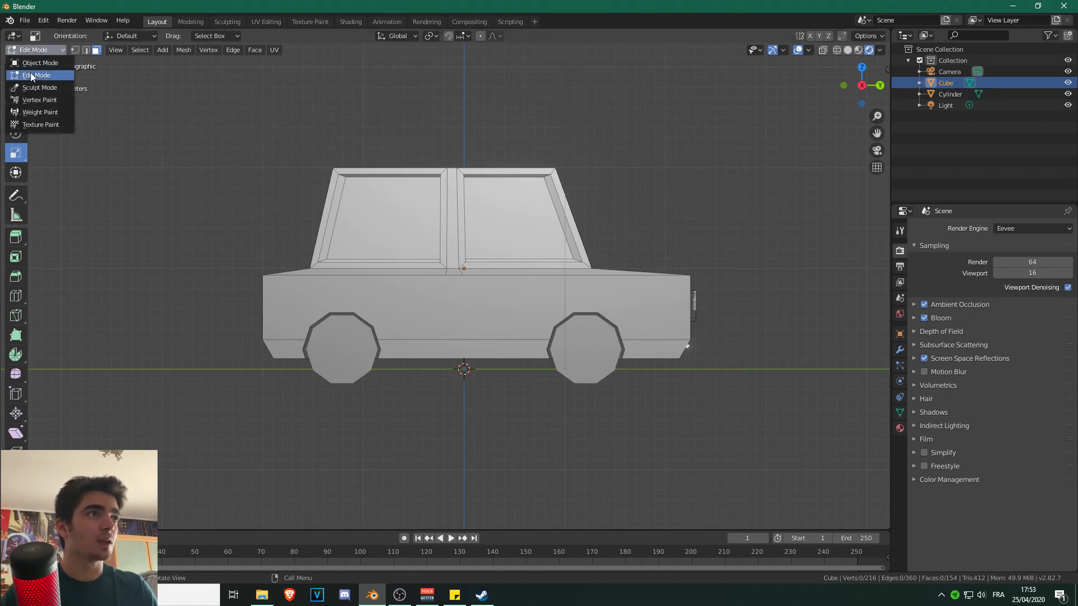
key(shift+a)
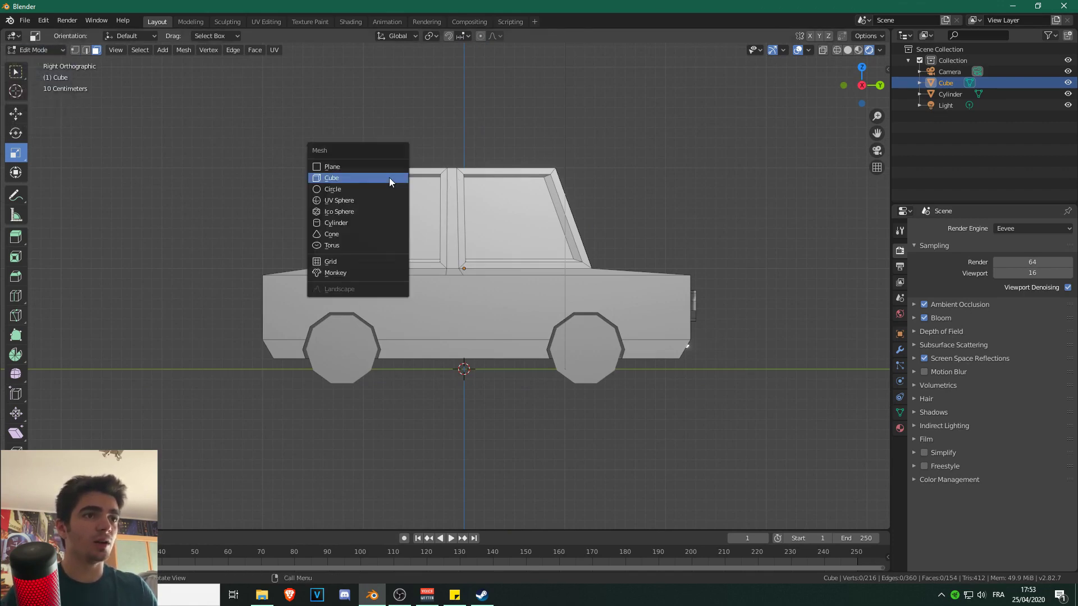
click(389, 177)
key(g)
click(355, 338)
key(s)
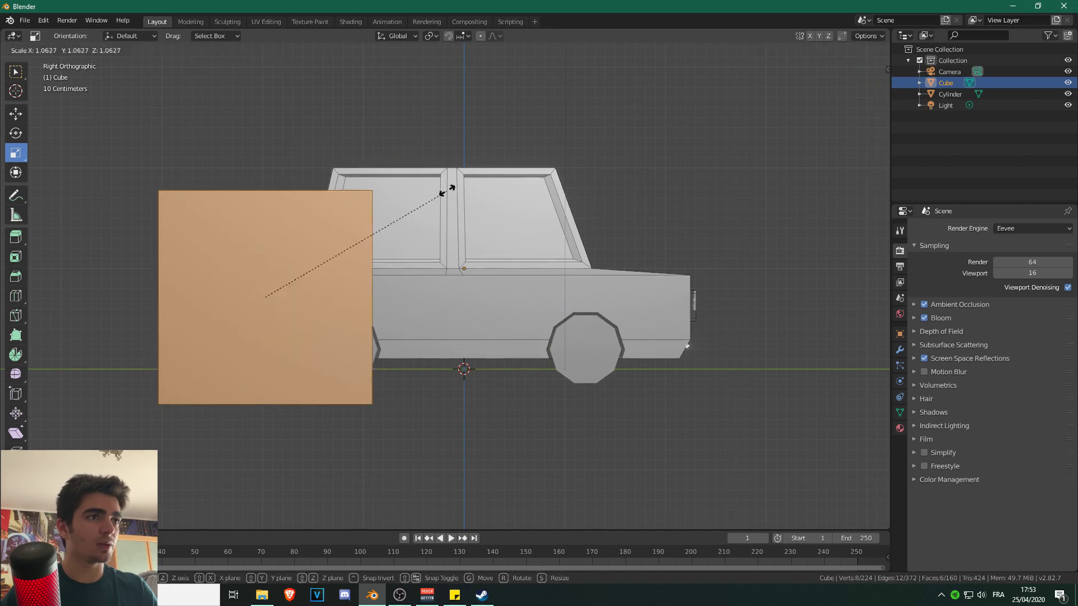
click(282, 285)
Reshape the block into a thin, wide bar and position it near the upper edge of the rear face on the +X side.
key(KP_Decimal)
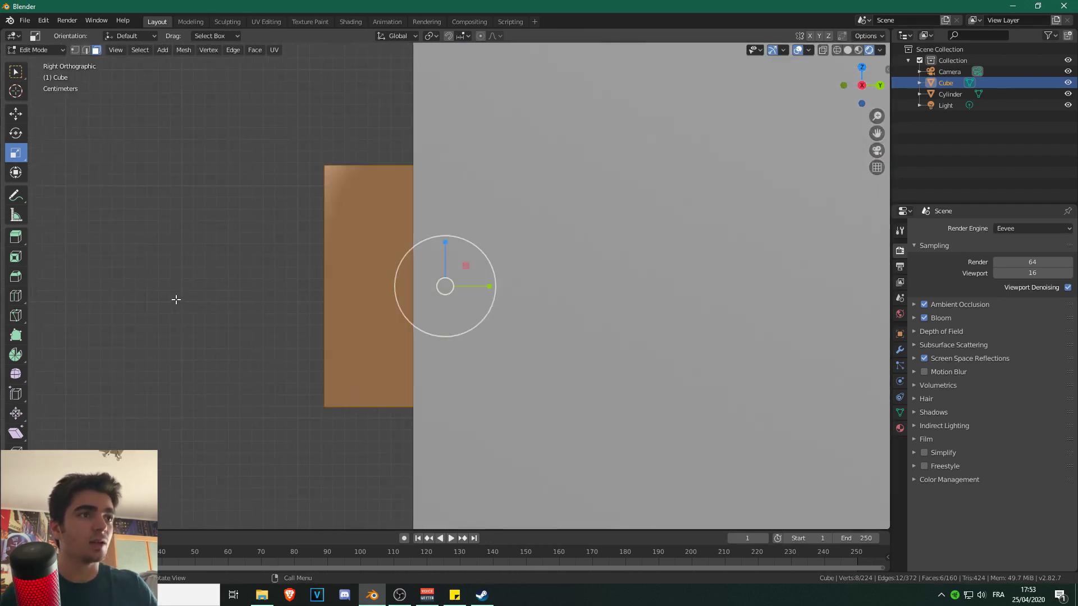
key(KP_1)
scroll(303, 271, down, 11)
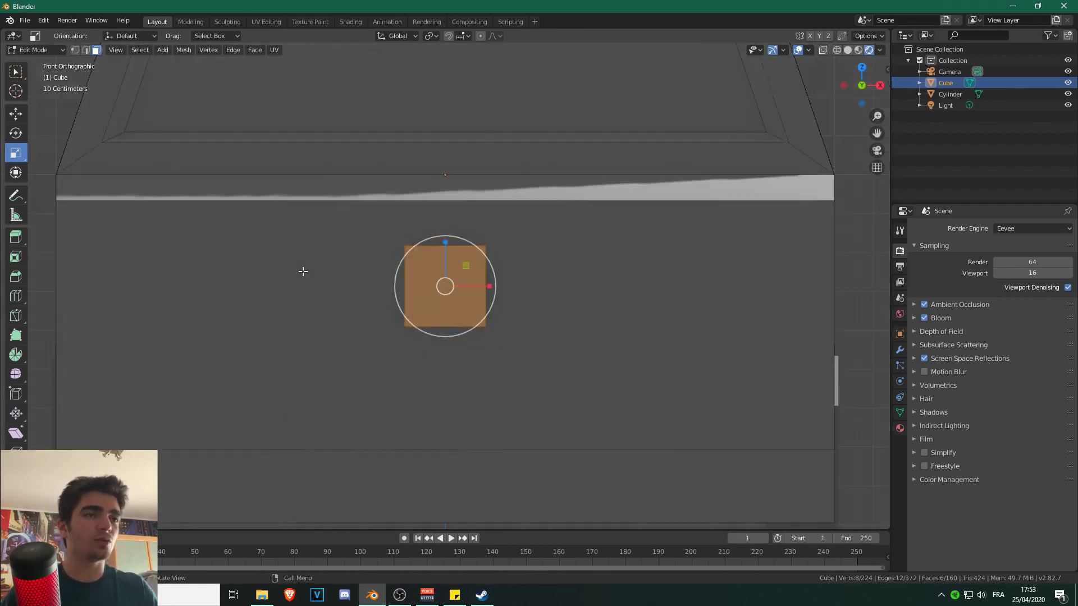
scroll(430, 271, up, 3)
mouse_move(444, 242)
mouse_down()
mouse_move(445, 278)
mouse_move(542, 285)
mouse_move(445, 240)
mouse_up()
key(g)
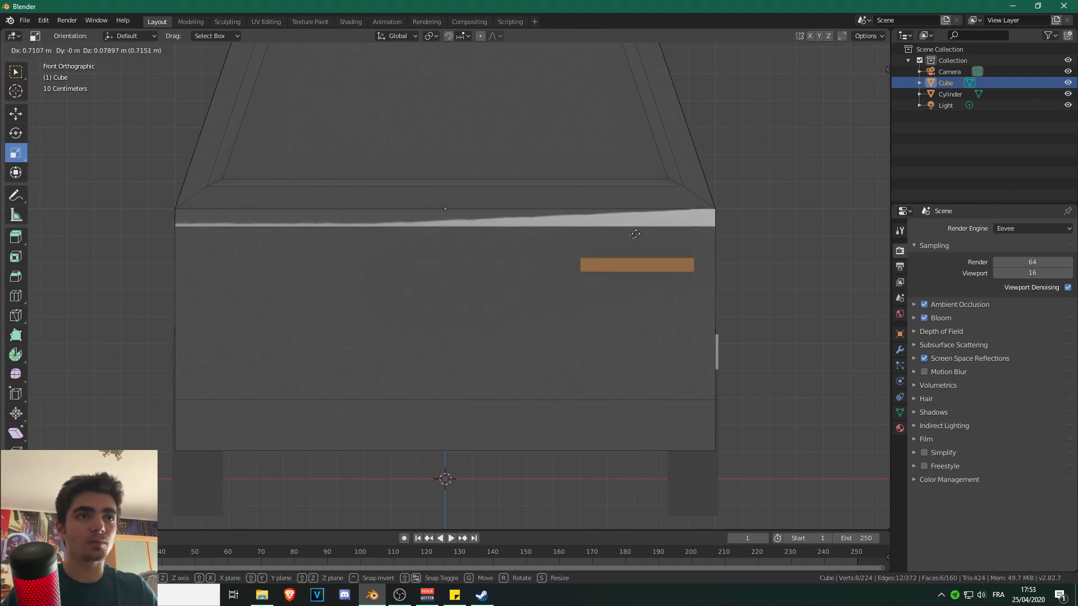
click(617, 237)
drag(658, 266, 658, 266)
drag(615, 224, 614, 226)
drag(660, 266, 663, 266)
Move the bar about 0.04 m along Y so it protrudes only slightly from the rear face.
middle_drag(706, 264, 526, 290)
scroll(626, 284, up, 2)
scroll(552, 278, up, 1)
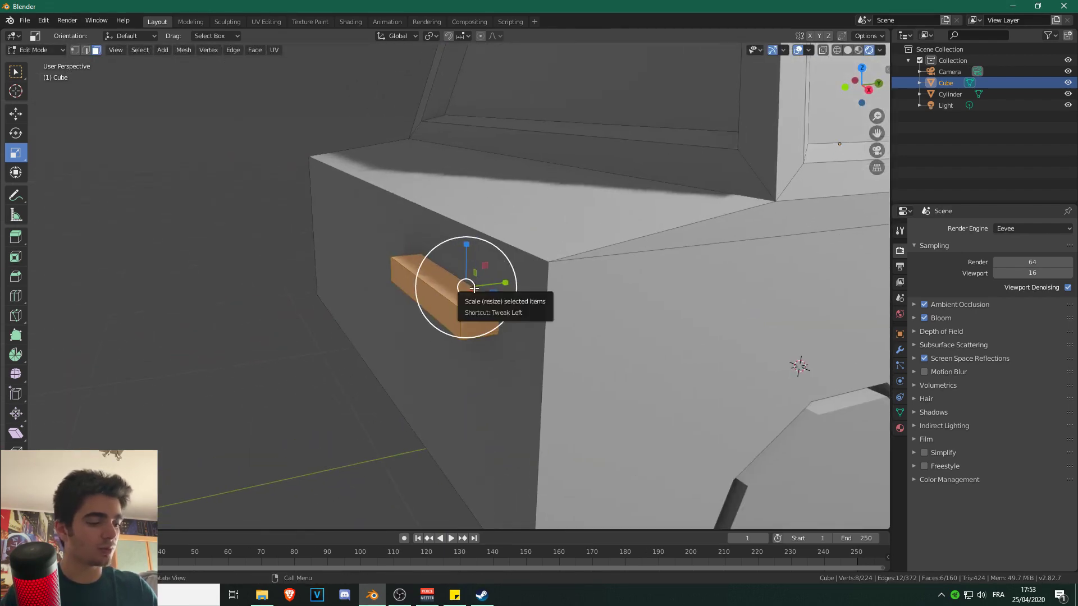
key(g)
key(y)
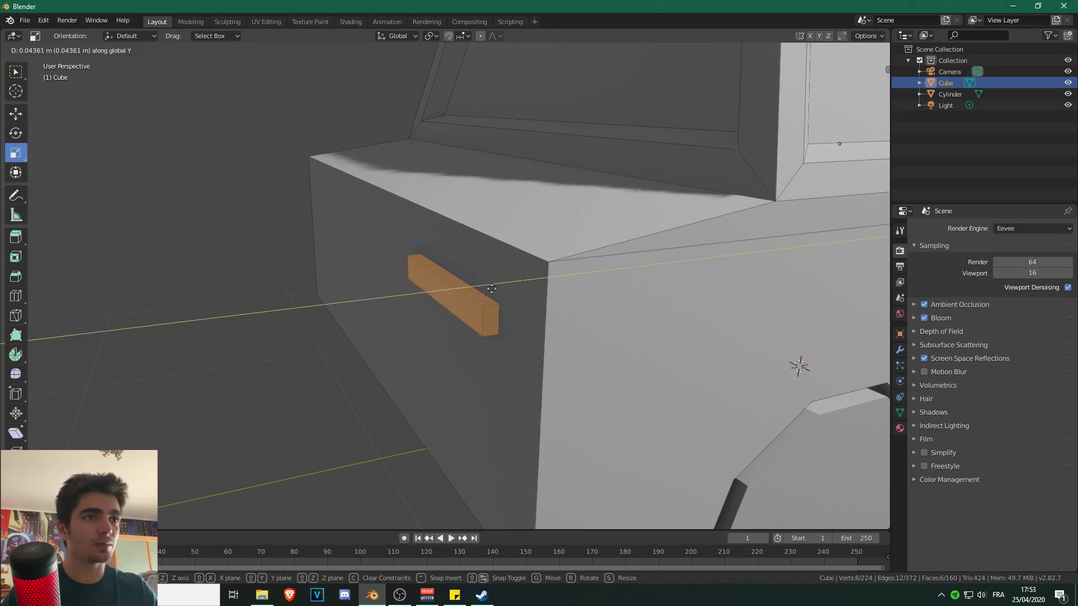
click(489, 290)
scroll(450, 299, down, 2)
middle_drag(433, 303, 501, 301)
Add a new material slot to the car and name its material Light 3.
key(KP_1)
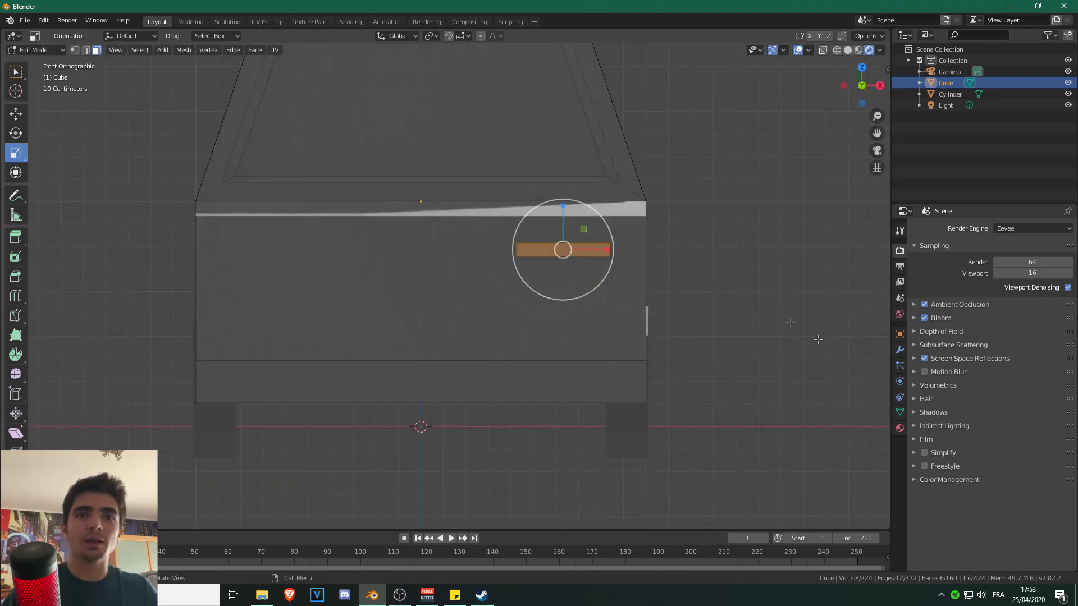
click(900, 428)
click(1035, 264)
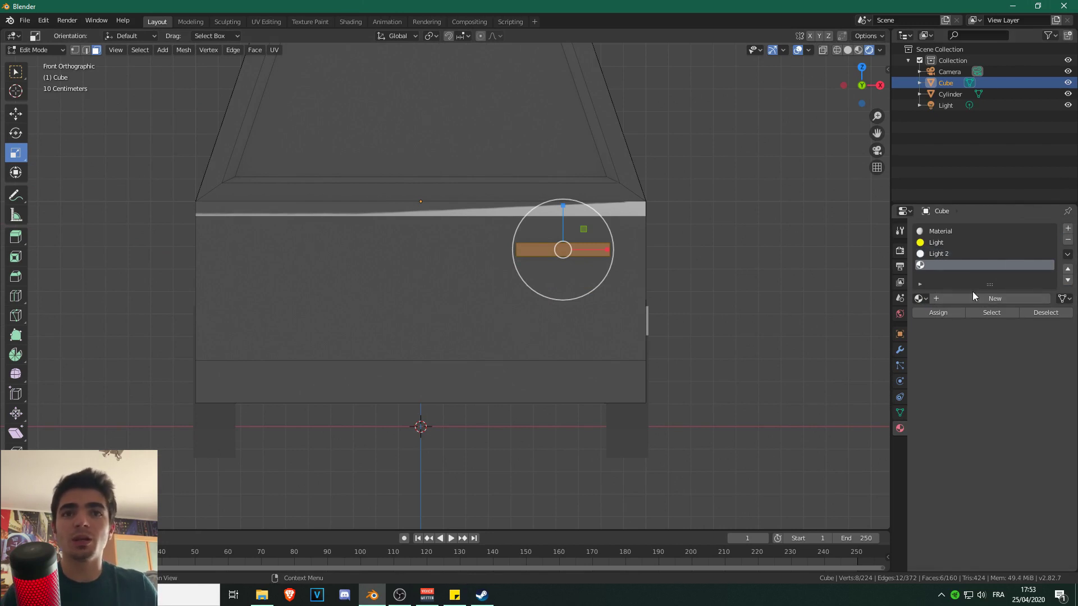
click(972, 298)
click(976, 299)
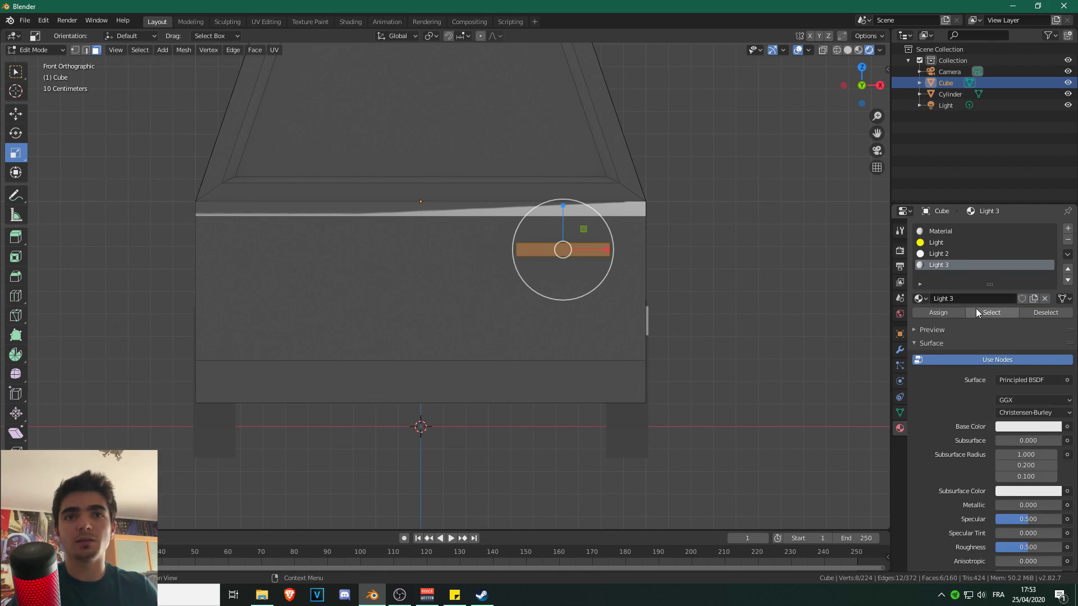
Change Light 3's surface to a pure red Emission with strength 5000.
click(1014, 428)
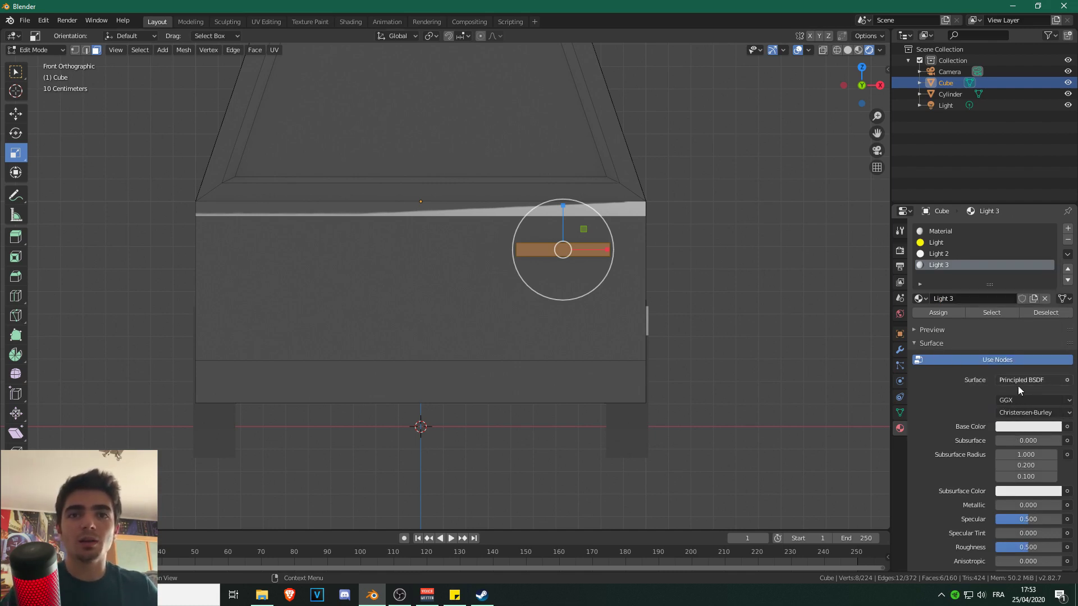
click(1006, 377)
click(937, 156)
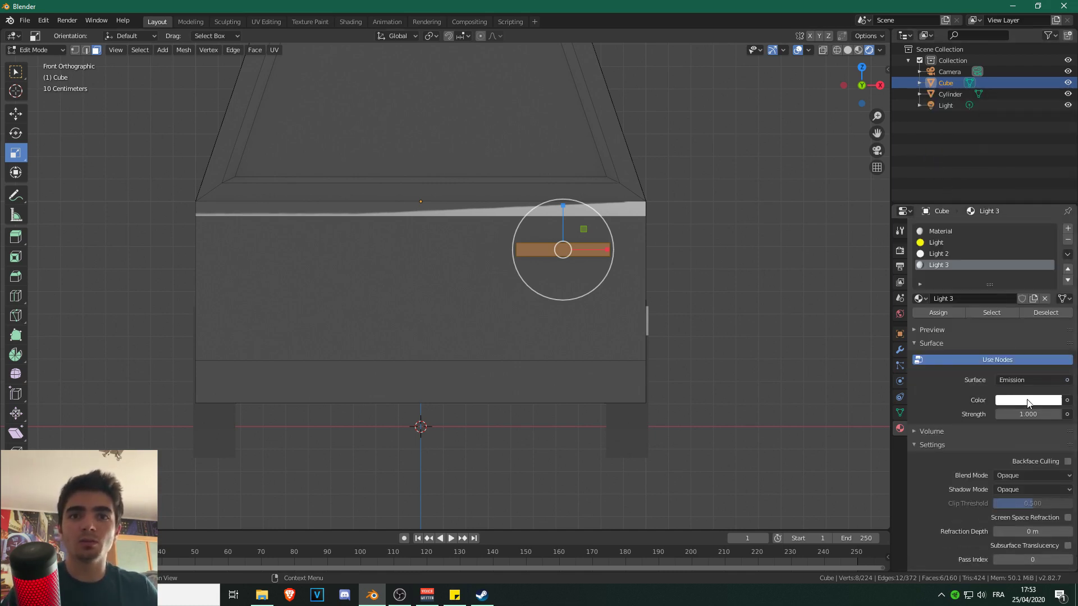
click(1022, 402)
drag(1003, 279, 1003, 324)
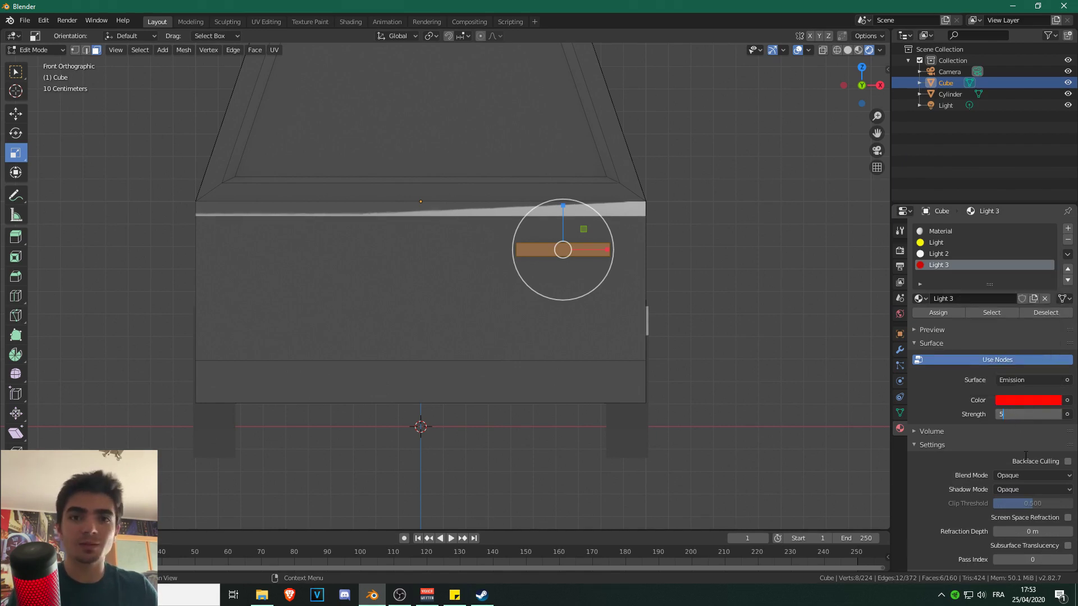
Assign the Light 3 material to the rear light bar.
scroll(480, 129, up, 1)
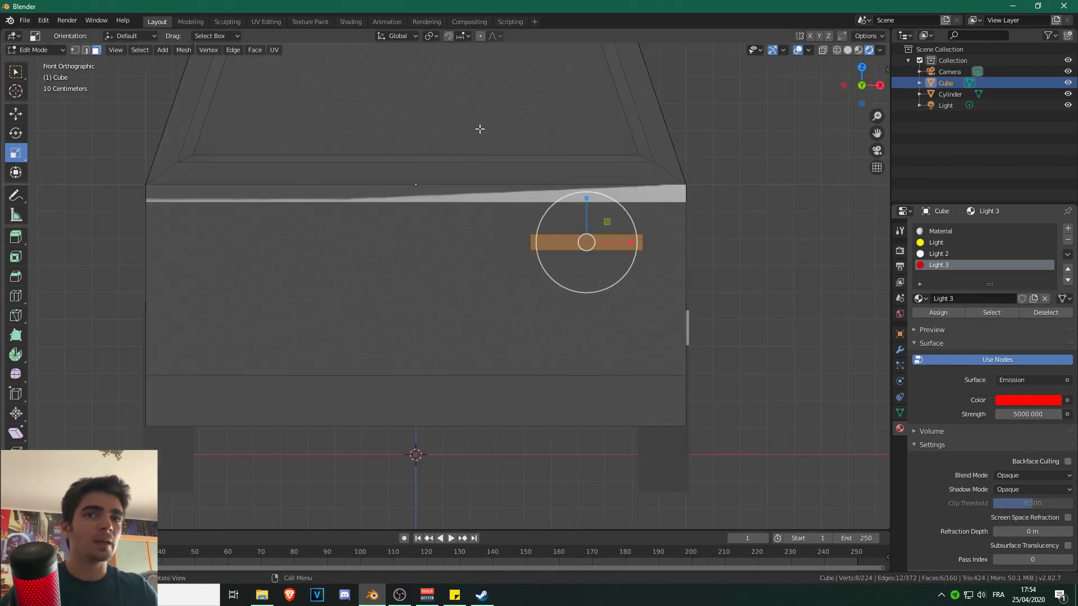
shift+middle_drag(480, 128, 501, 129)
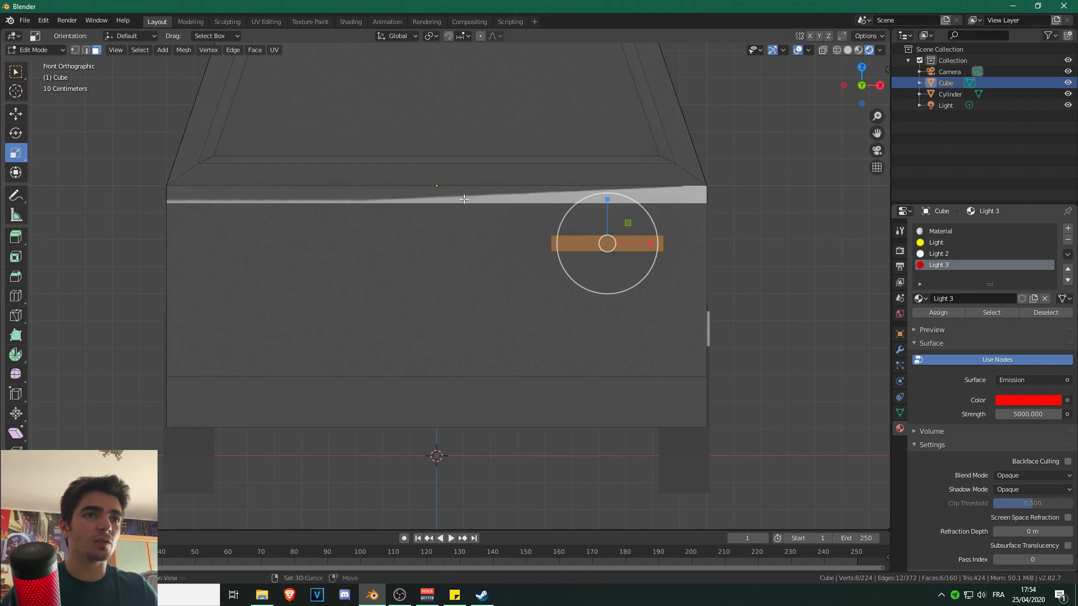
click(939, 313)
scroll(635, 255, down, 3)
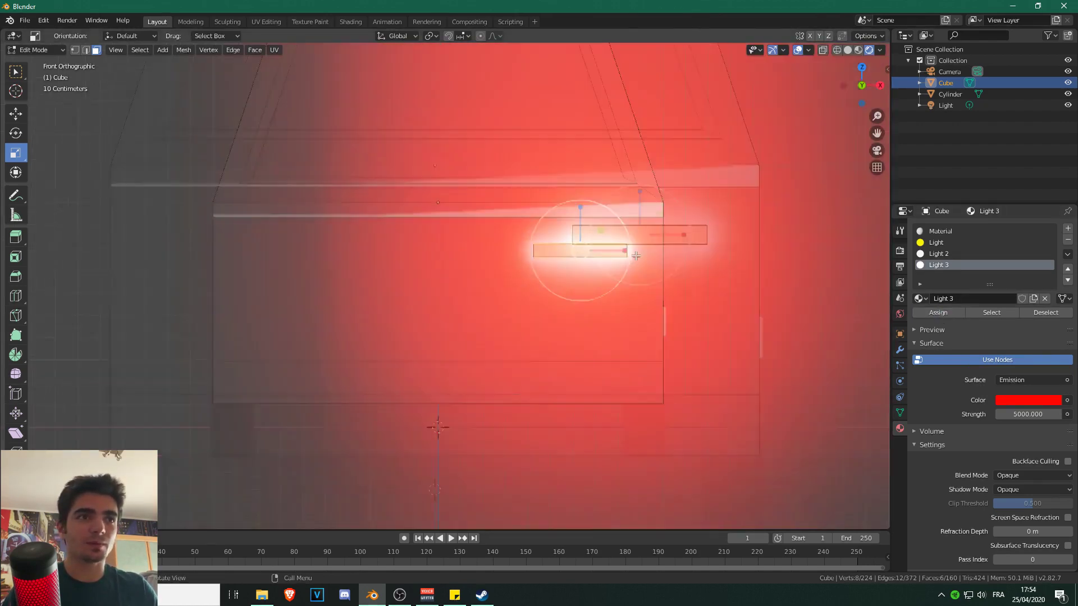
scroll(635, 254, up, 5)
Switch the viewport to Solid shading and duplicate the light bar about -1.26 m along X to the other side of the rear face.
click(847, 50)
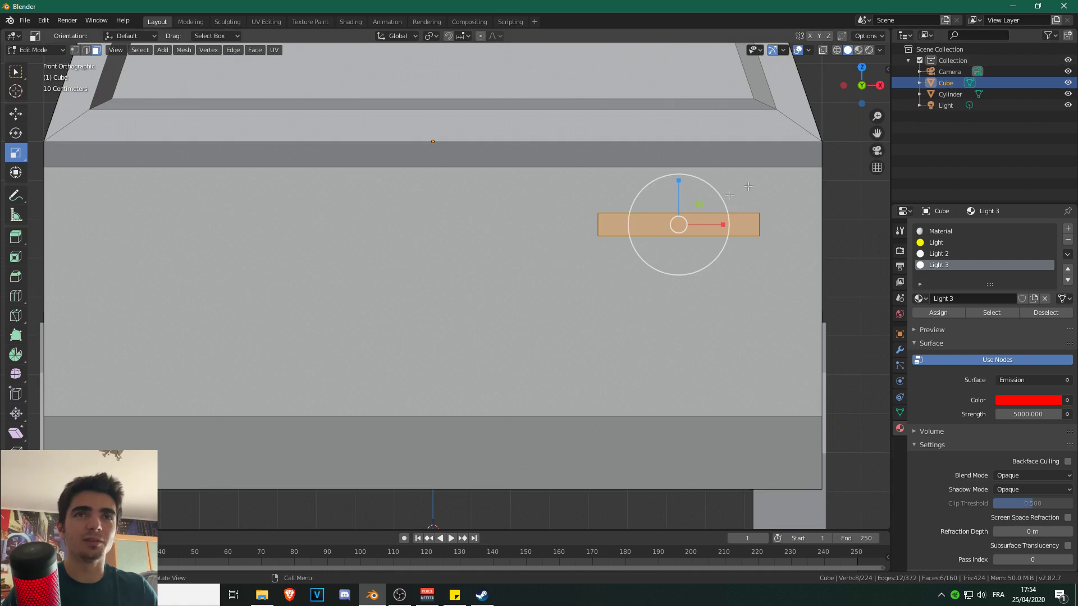
scroll(613, 228, down, 2)
key(shift+d)
key(x)
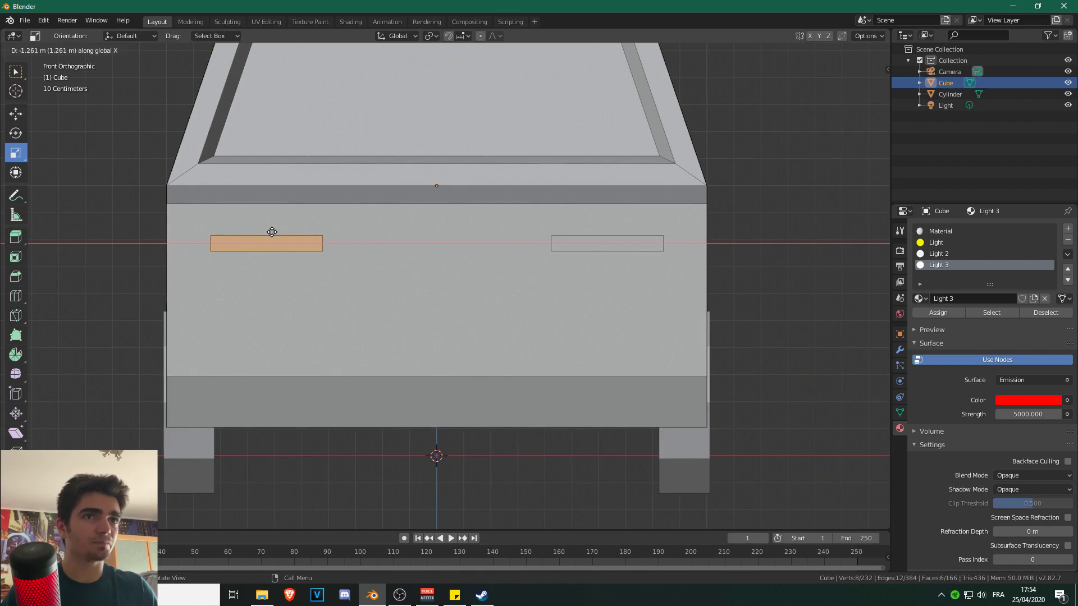
click(269, 232)
scroll(525, 209, down, 2)
scroll(730, 204, down, 2)
scroll(713, 217, up, 2)
middle_drag(682, 218, 579, 246)
scroll(589, 241, down, 3)
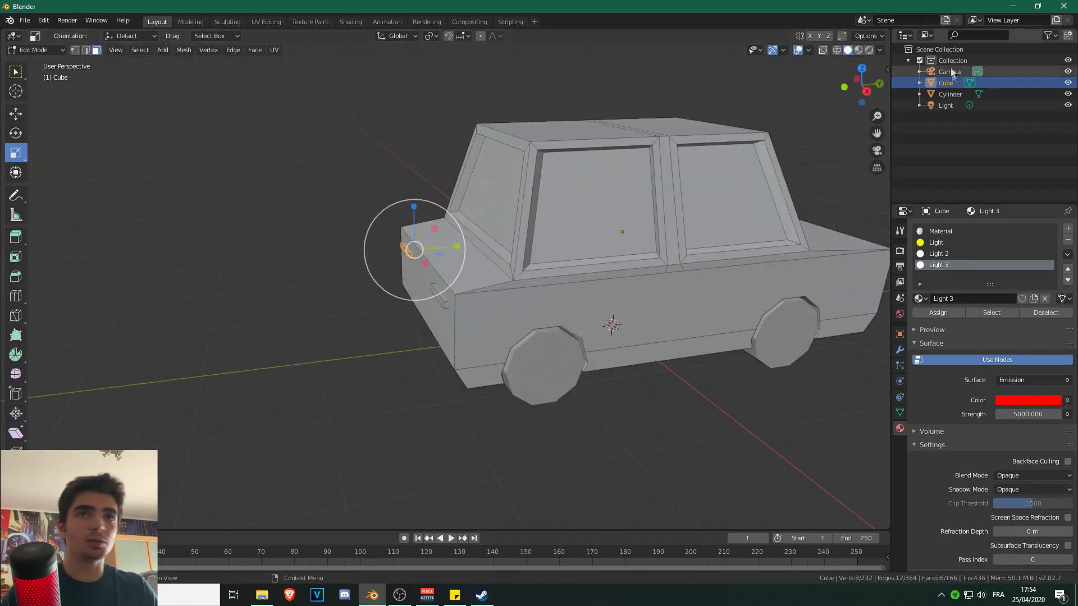
Return the viewport to Rendered shading and set Light 3's emission strength to 5.
click(869, 51)
click(423, 126)
scroll(389, 166, down, 4)
mouse_move(466, 190)
middle_down()
mouse_move(407, 172)
mouse_move(408, 238)
middle_up()
click(488, 273)
scroll(478, 265, up, 2)
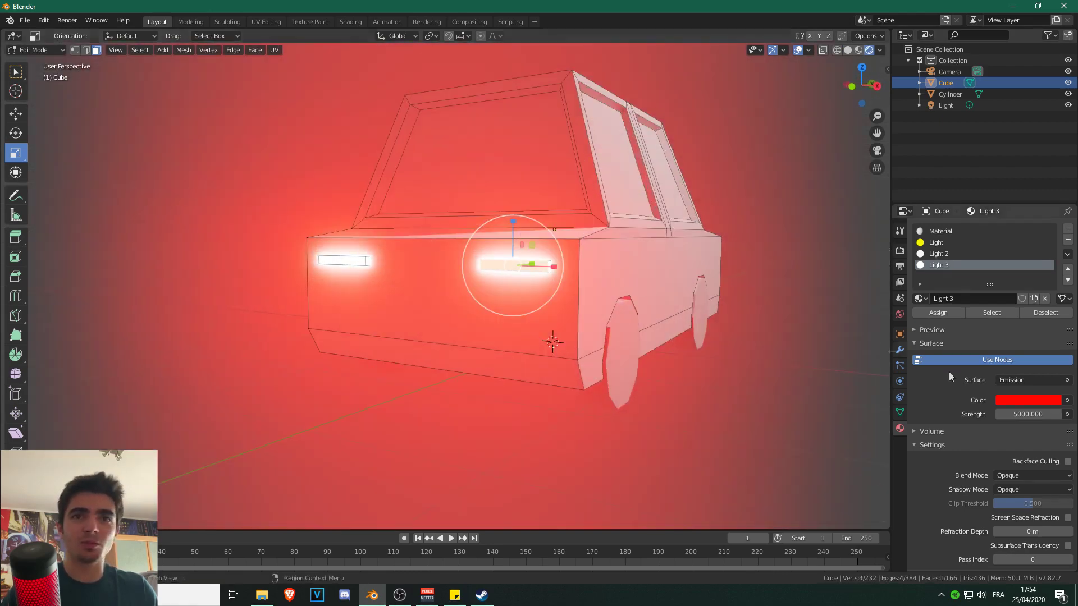
click(1038, 414)
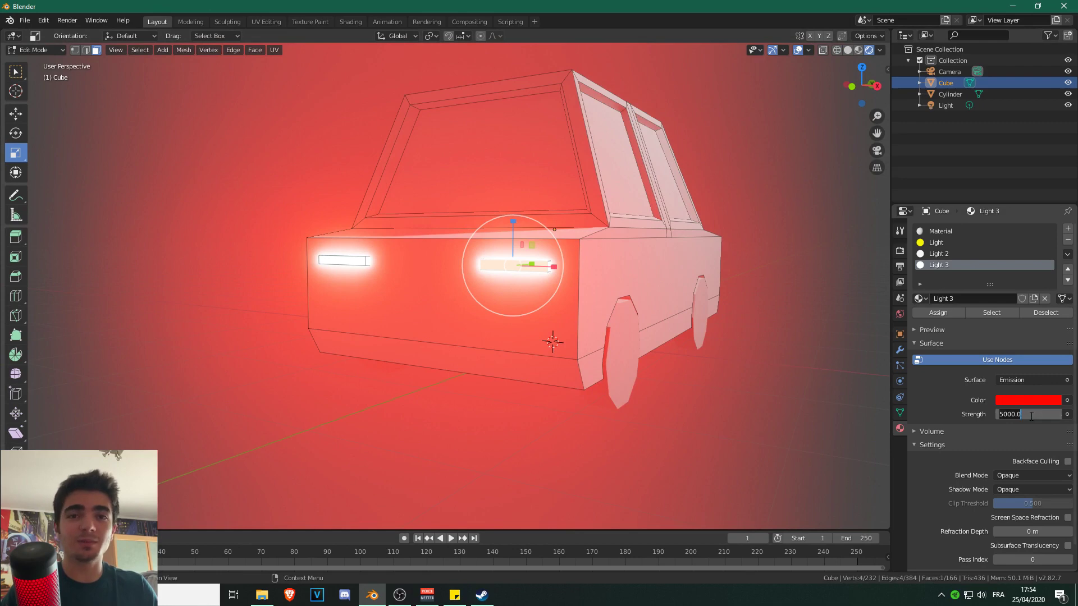
text(5)
key(Return)
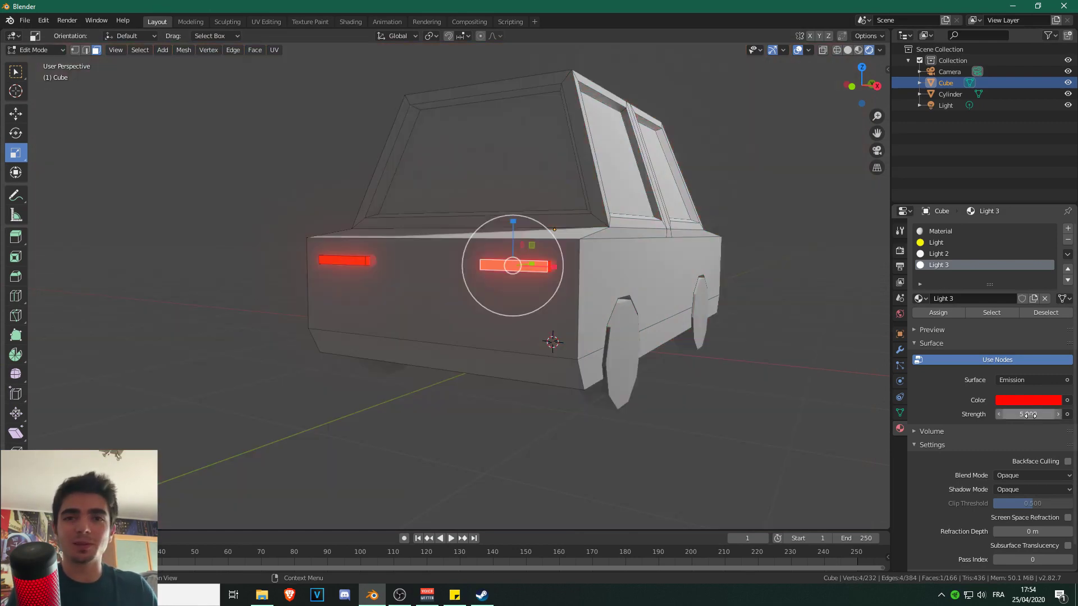
Examine the car's body and glowing lights from the rear, side and front.
scroll(674, 351, down, 3)
click(640, 342)
scroll(640, 342, up, 2)
middle_drag(640, 342, 510, 346)
scroll(430, 339, up, 5)
scroll(430, 339, down, 7)
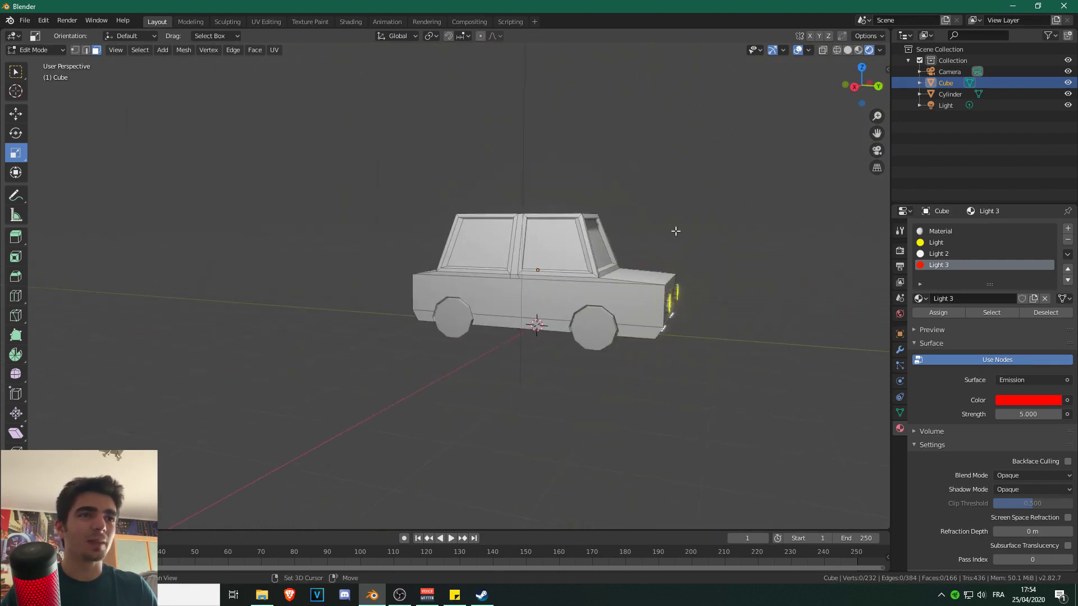
shift+middle_drag(676, 231, 542, 211)
scroll(550, 208, up, 2)
scroll(629, 211, up, 1)
middle_drag(548, 280, 524, 287)
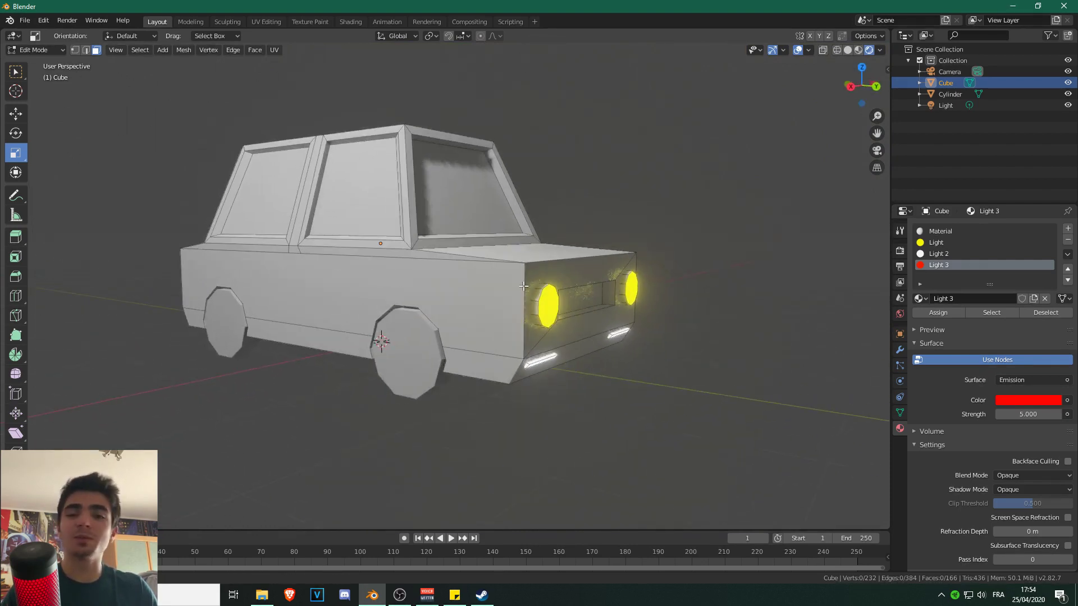
scroll(524, 286, down, 1)
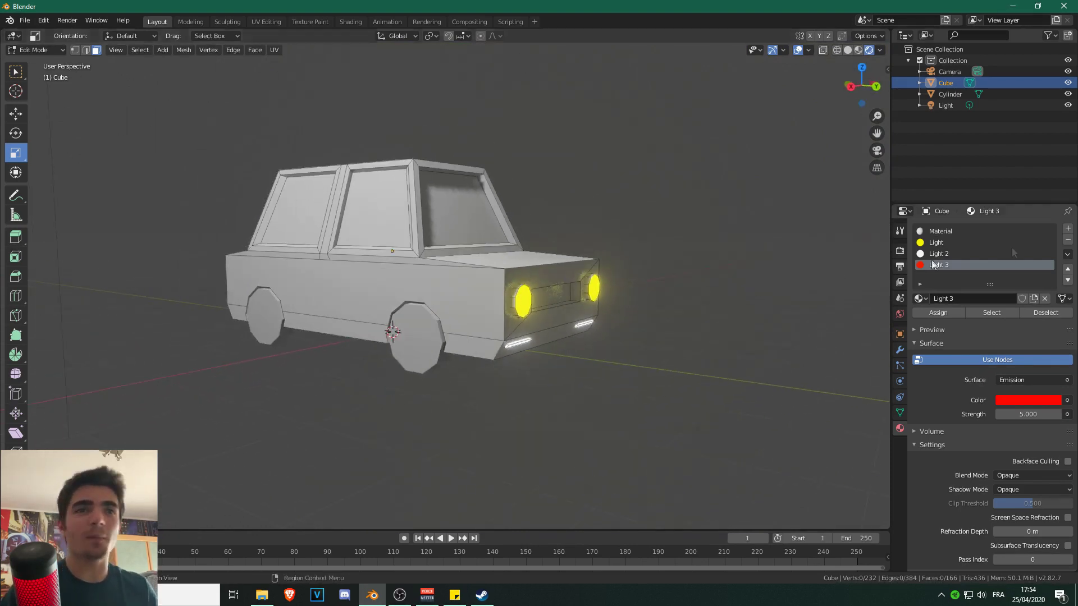
Add a new material named Glass and give it a light blue base color.
click(1066, 231)
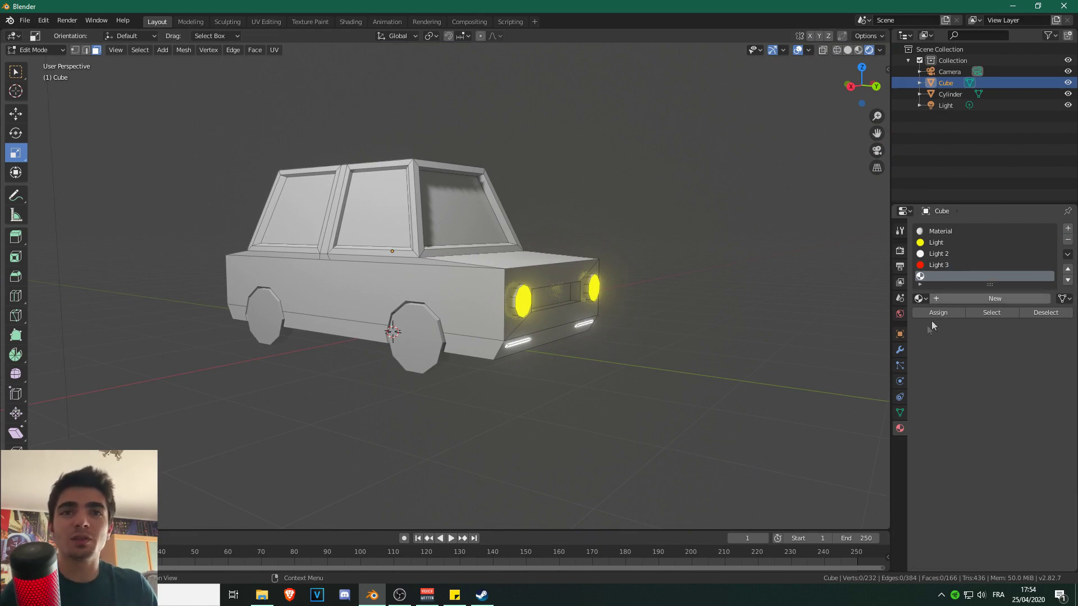
click(964, 300)
double_click(989, 302)
text(Glass)
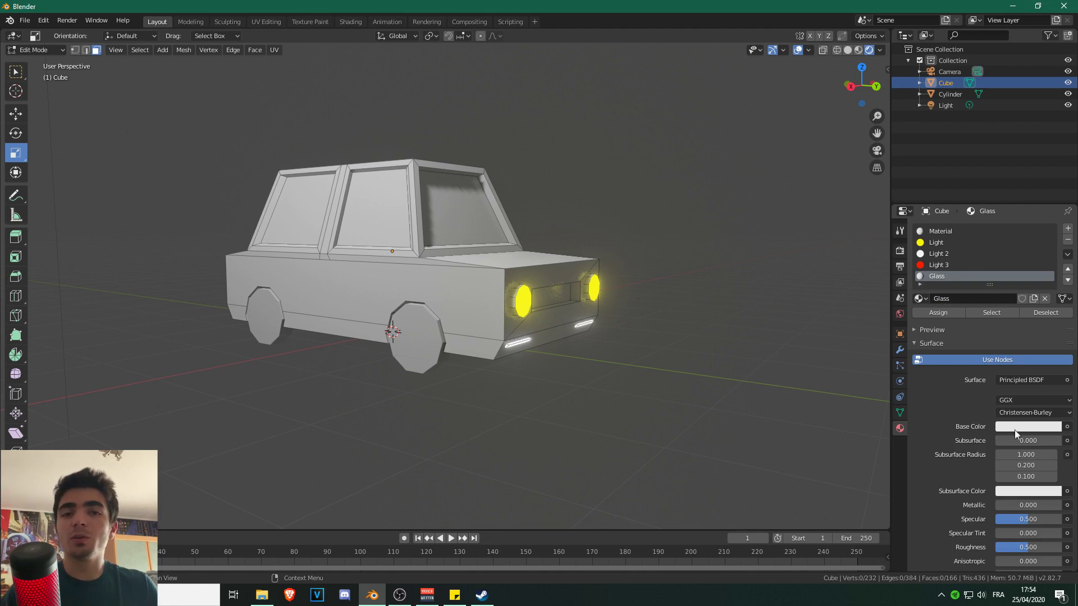
click(1014, 428)
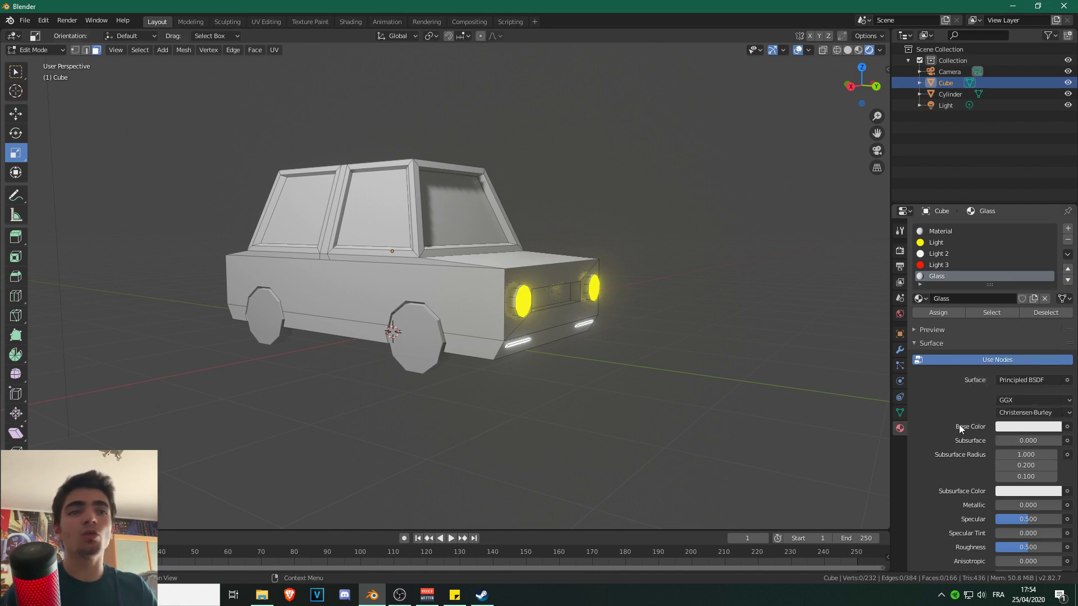
click(1004, 427)
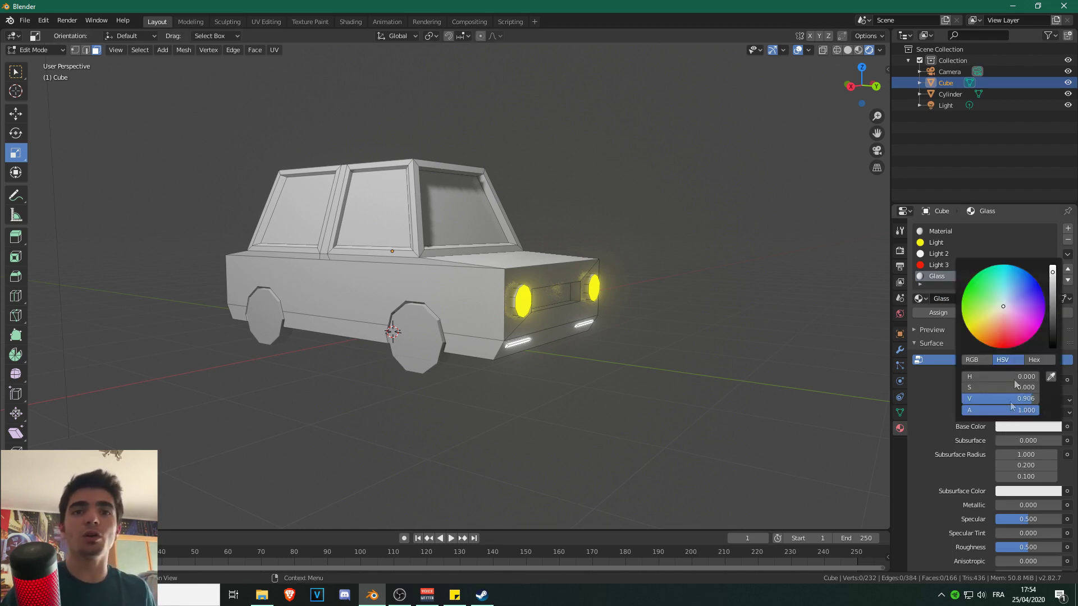
click(1004, 297)
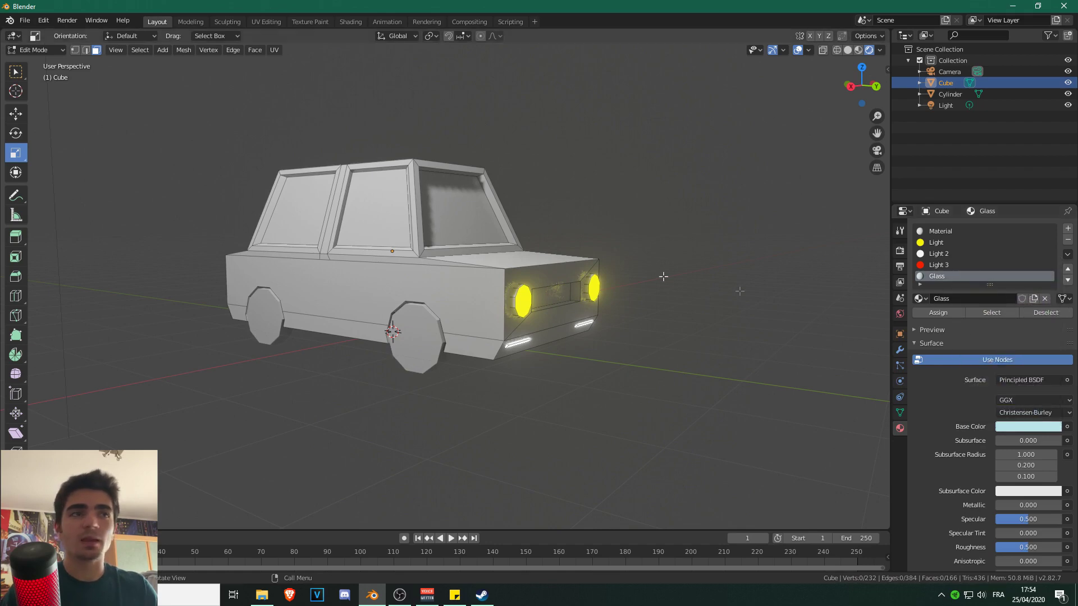
Assign the Glass material to all six window panes around the car's cabin.
scroll(562, 224, up, 2)
shift+middle_drag(502, 153, 606, 228)
click(465, 220)
shift+click(586, 243)
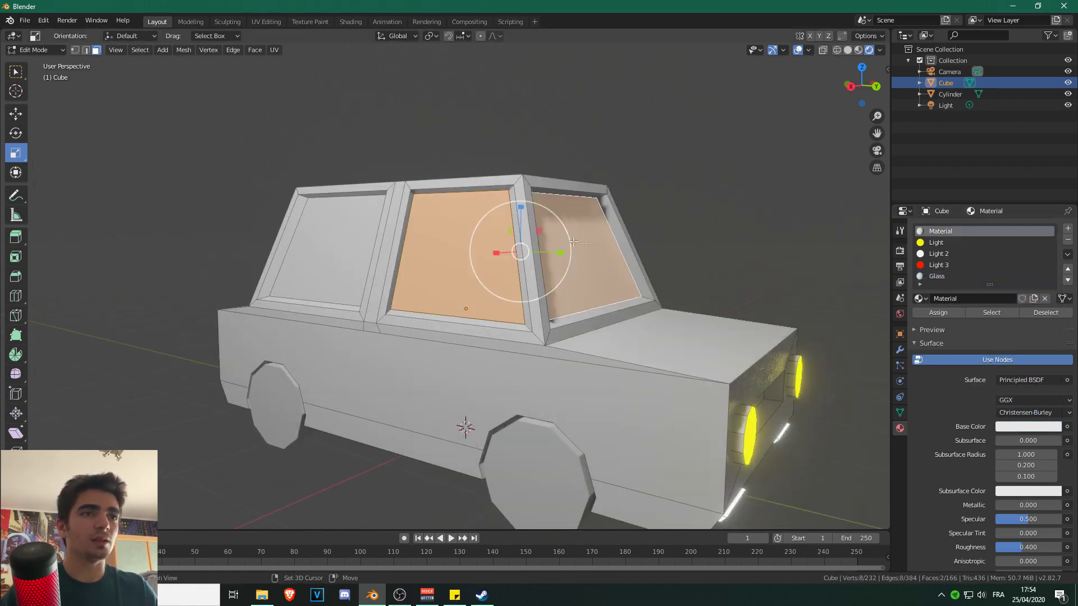
shift+click(339, 234)
middle_drag(339, 234, 578, 247)
shift+click(443, 252)
shift+click(454, 246)
shift+click(337, 229)
middle_drag(338, 229, 462, 240)
scroll(462, 240, down, 1)
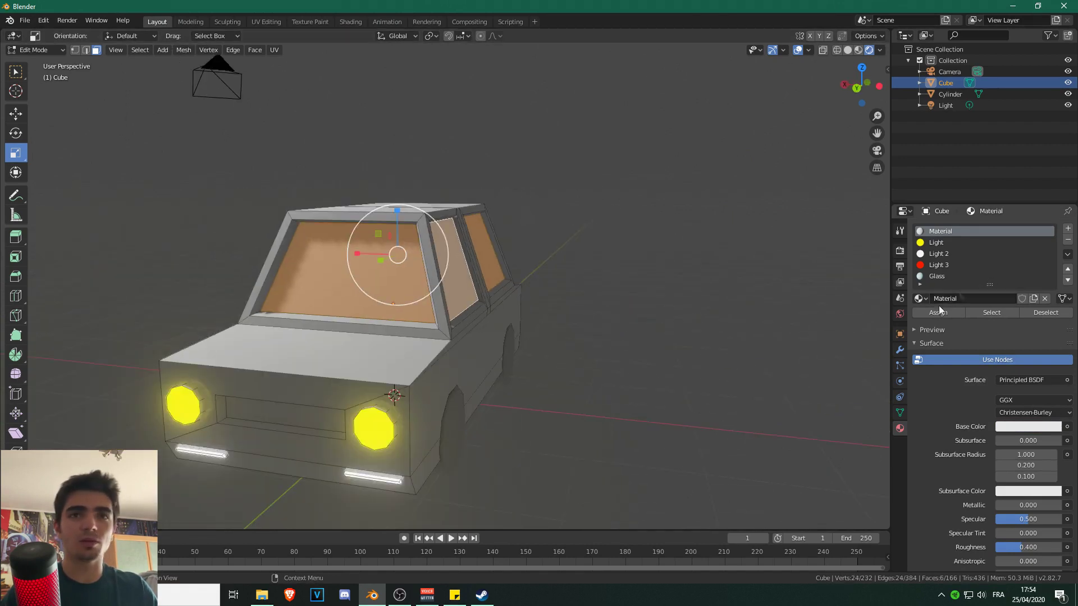
click(933, 276)
click(938, 312)
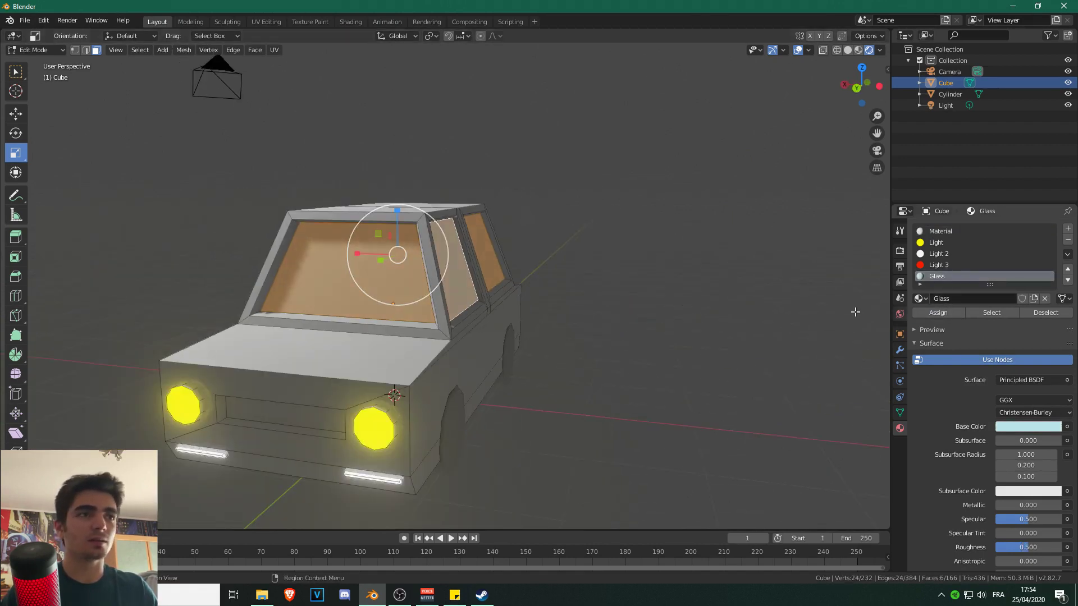
Clear the face selection and examine the glass windows from the side and front of the car.
click(854, 311)
scroll(551, 197, down, 2)
middle_drag(551, 197, 539, 238)
scroll(480, 223, up, 1)
scroll(583, 252, up, 2)
middle_drag(599, 257, 497, 222)
scroll(598, 268, down, 3)
middle_drag(496, 222, 450, 227)
scroll(435, 225, up, 3)
scroll(451, 227, down, 2)
Select the entire car body mesh and rename its original base material as Car.
click(405, 288)
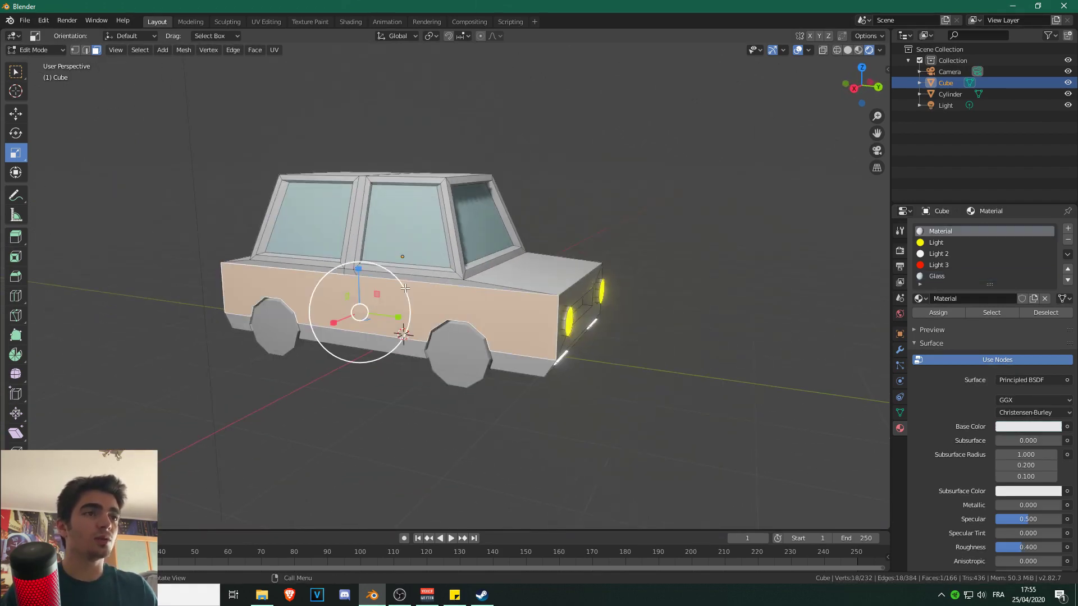
click(543, 269)
click(471, 297)
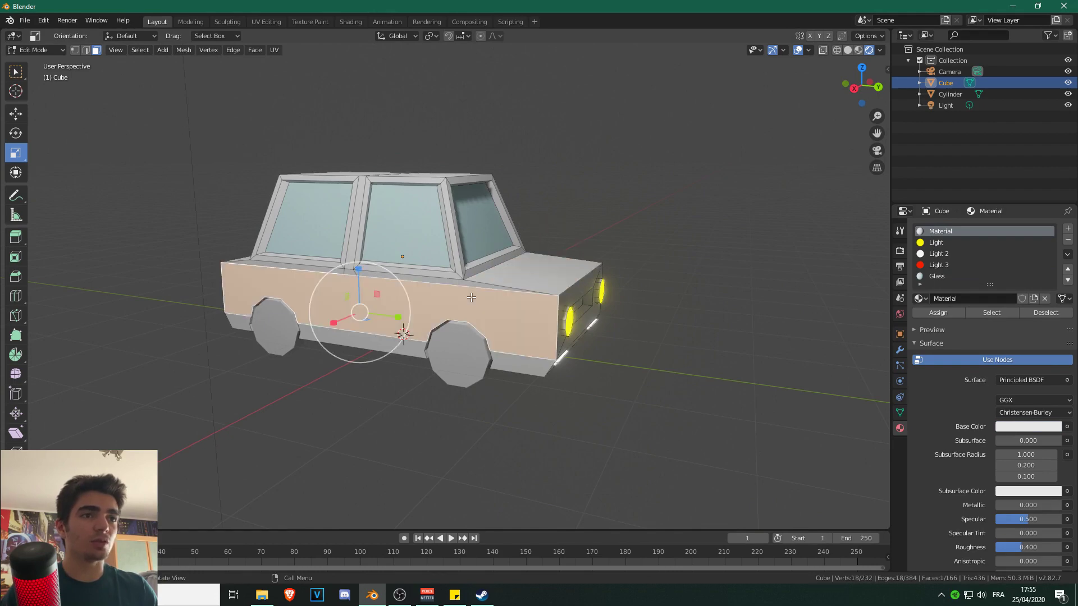
key(a)
scroll(945, 245, down, 1)
scroll(946, 245, up, 1)
click(943, 253)
click(941, 232)
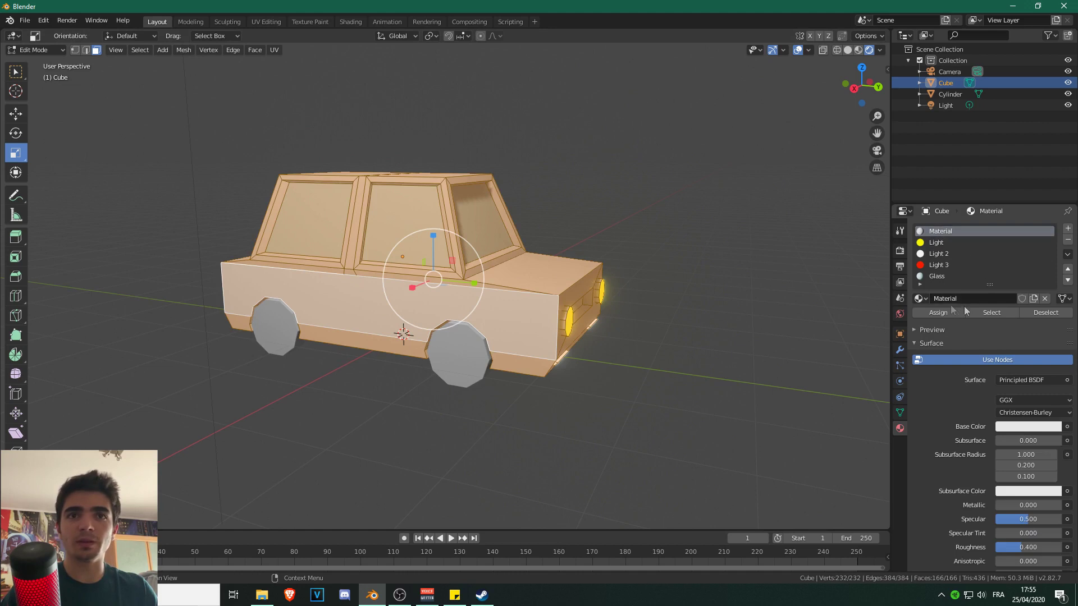
click(977, 299)
text(Ca)
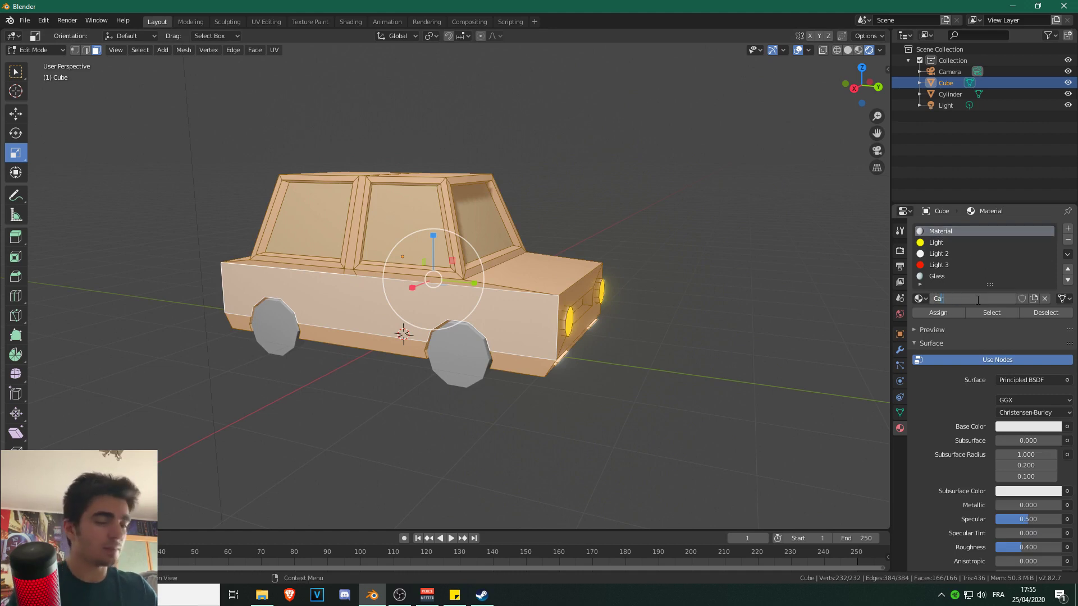
text(r)
key(Return)
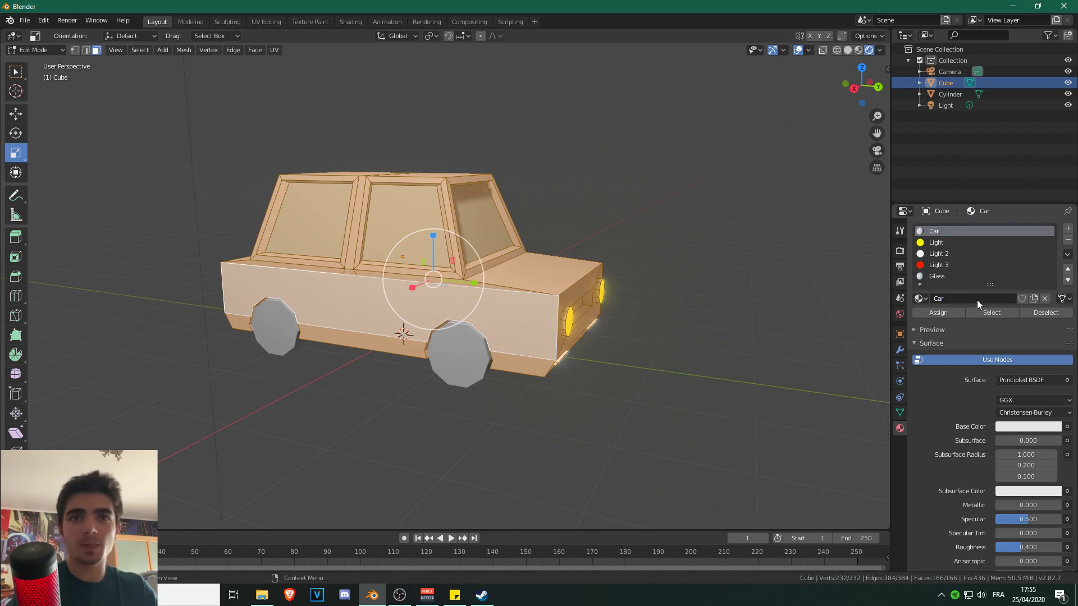
Give the Car material a dark red base color with hue 0.995, saturation 1 and value 0.58, and finish editing the body mesh.
click(1014, 428)
mouse_move(1004, 309)
mouse_down()
mouse_move(1004, 346)
mouse_move(990, 344)
mouse_up()
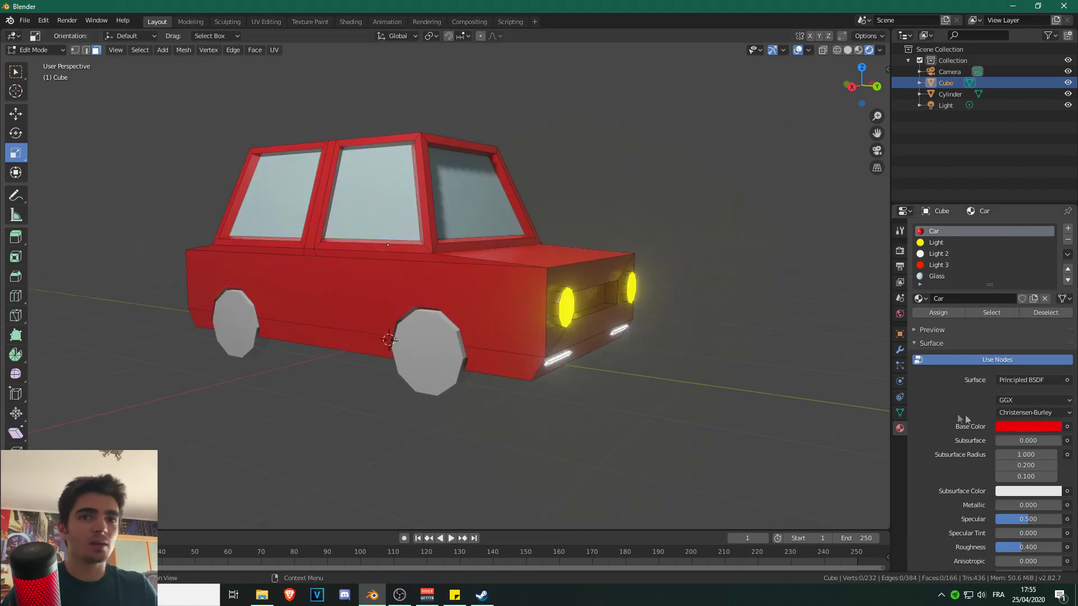
click(1013, 427)
click(1029, 426)
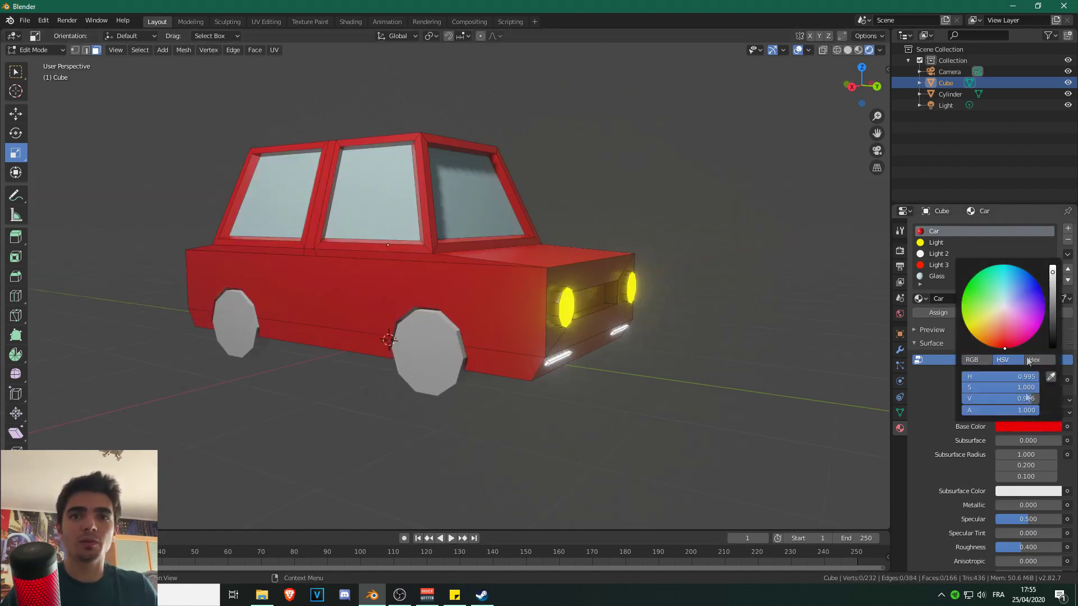
mouse_move(1052, 275)
mouse_down()
mouse_move(1052, 306)
mouse_move(1052, 296)
mouse_up()
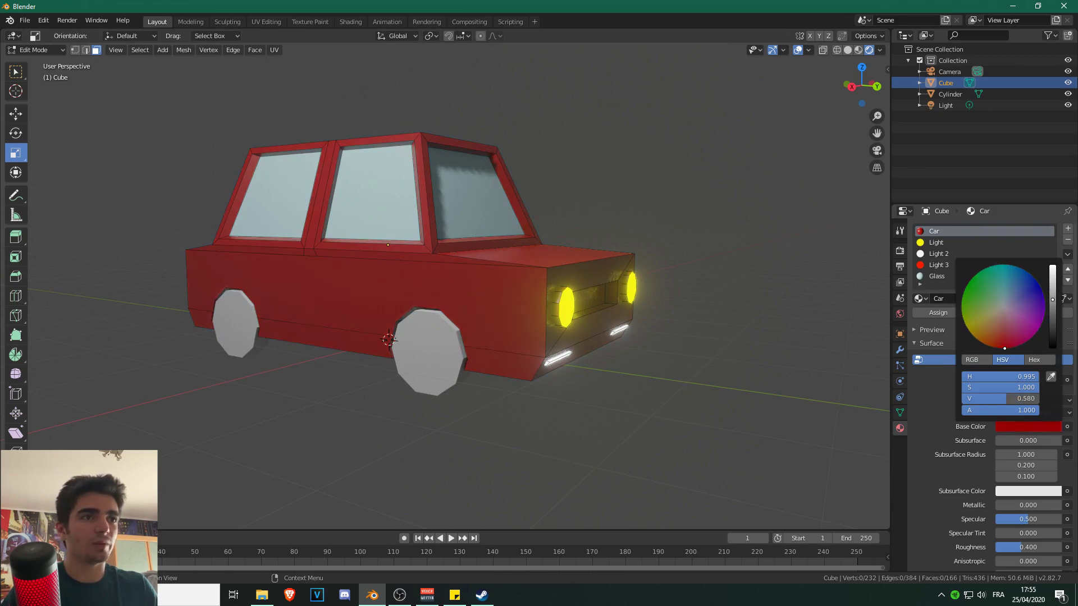
scroll(726, 229, down, 8)
key(Tab)
click(591, 182)
Select the wheels object and open its mesh for editing.
middle_drag(540, 206, 530, 239)
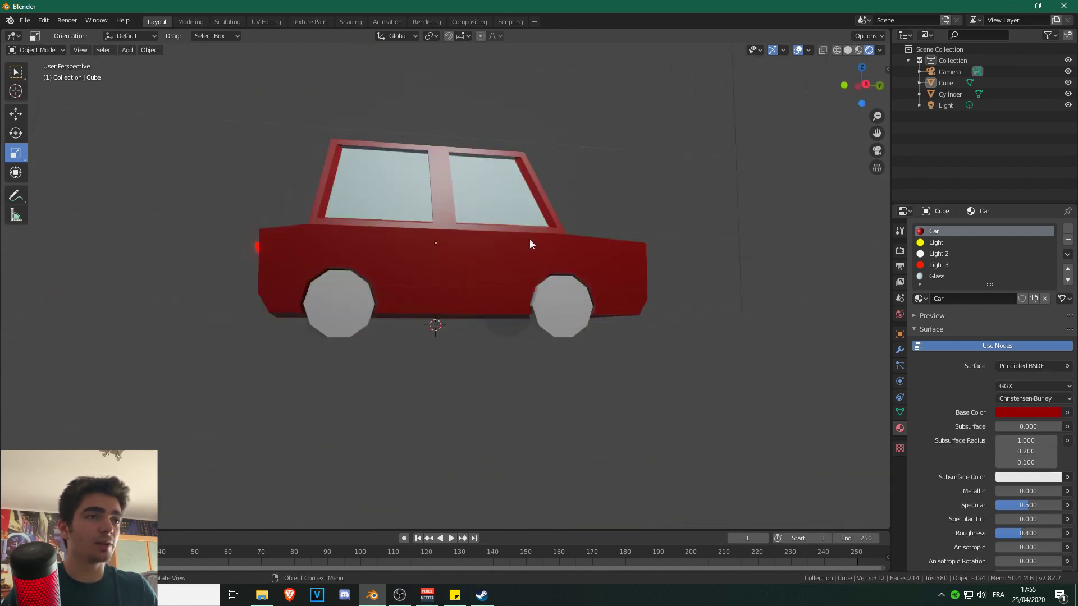
click(564, 298)
scroll(604, 290, up, 3)
scroll(604, 289, down, 2)
middle_drag(615, 302, 584, 308)
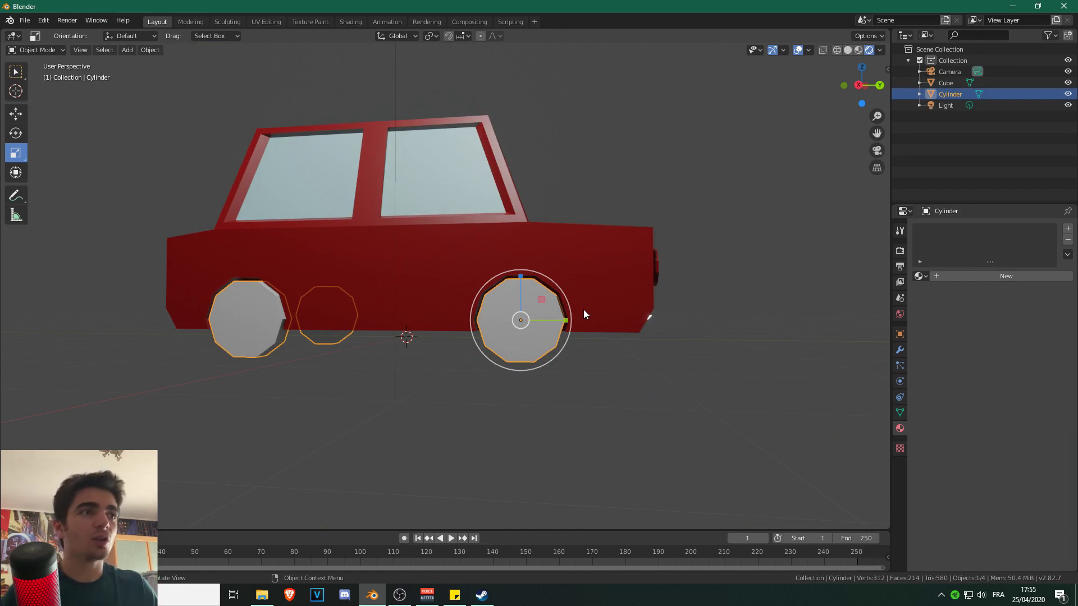
scroll(584, 315, up, 3)
scroll(562, 337, down, 1)
shift+middle_drag(564, 326, 549, 286)
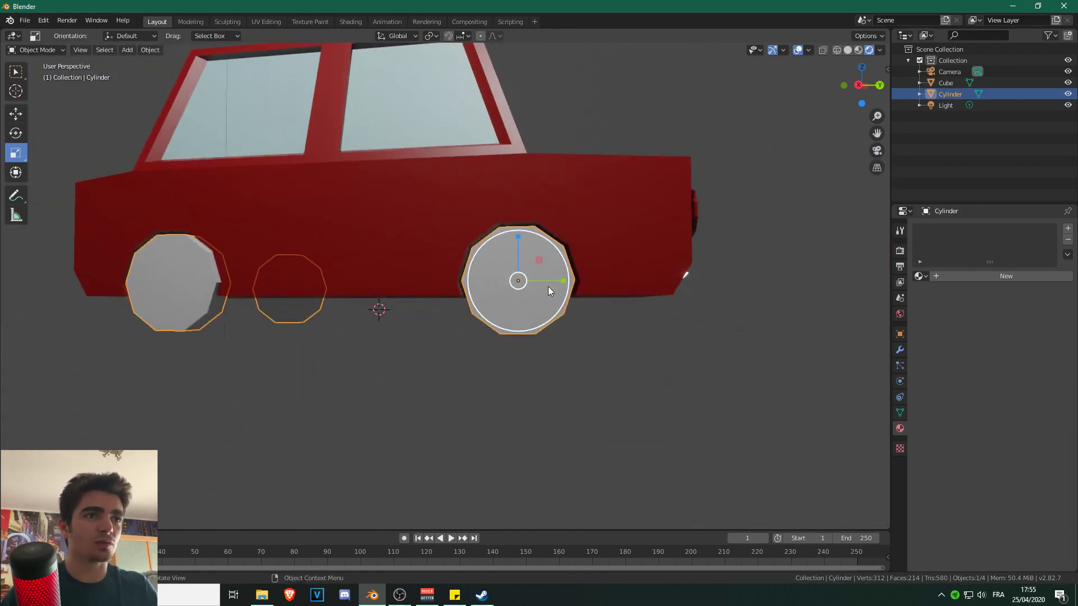
key(Tab)
Inset the outer faces of the front and rear wheels on this side of the car by about 0.4.
click(518, 265)
scroll(238, 232, up, 1)
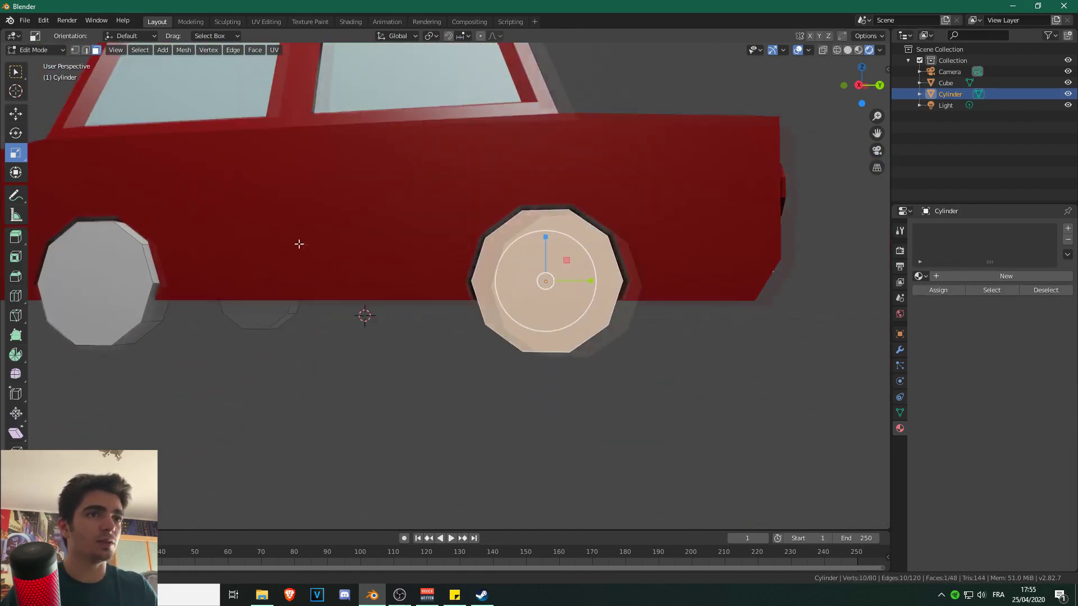
middle_drag(298, 243, 318, 249)
scroll(234, 260, down, 2)
click(248, 277)
click(550, 287)
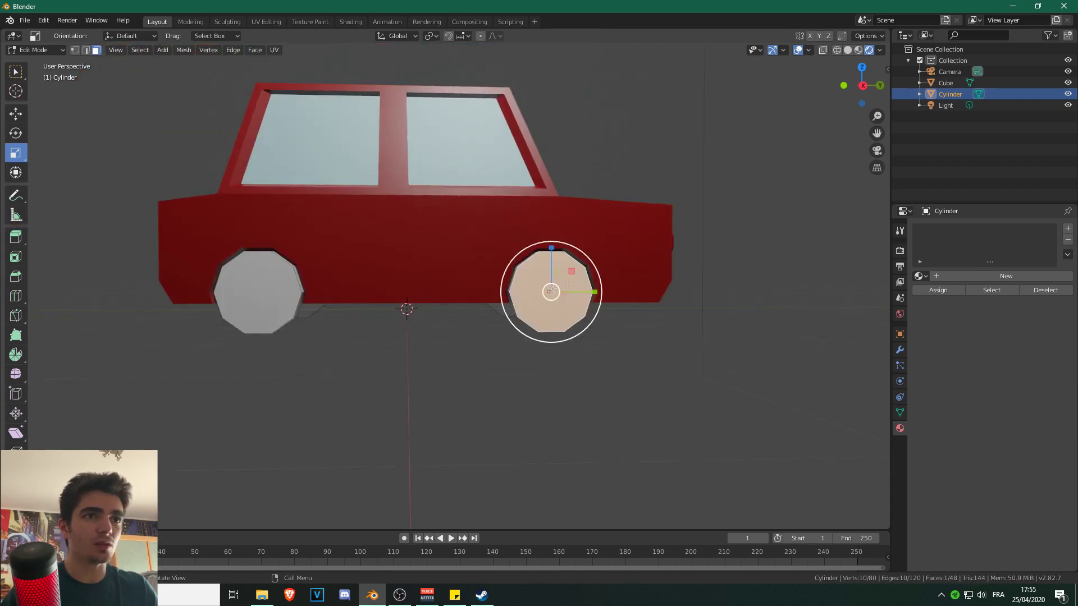
scroll(532, 276, up, 3)
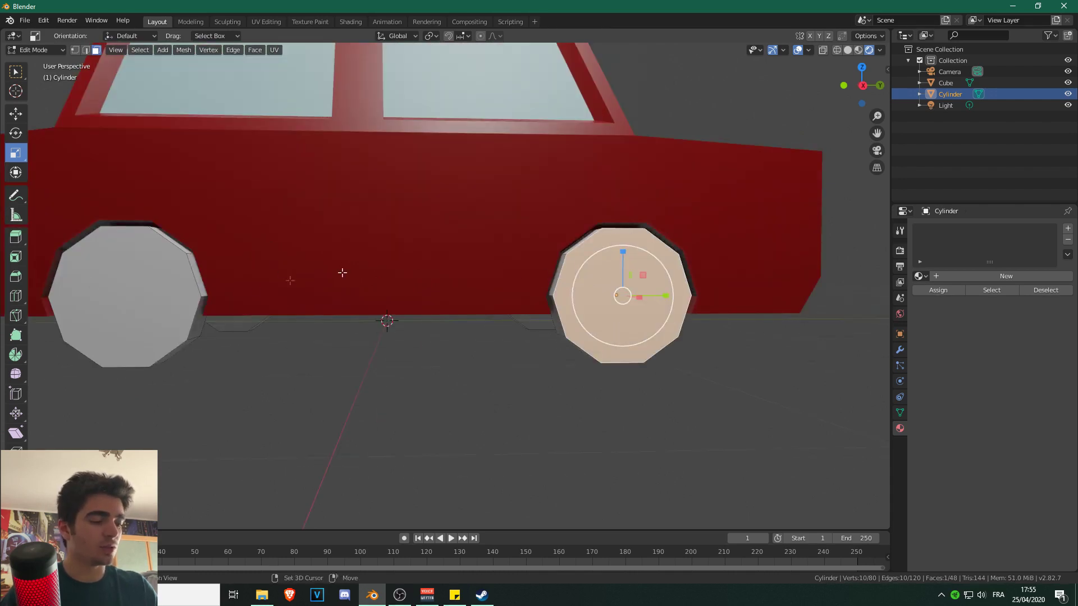
shift+click(152, 291)
scroll(192, 252, down, 2)
scroll(513, 183, up, 2)
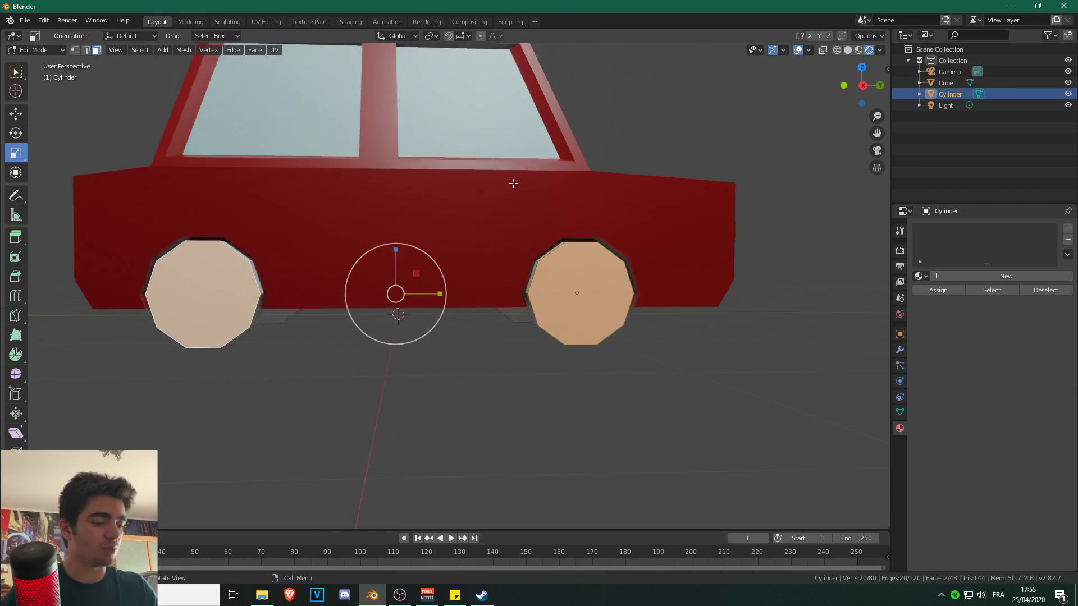
key(i)
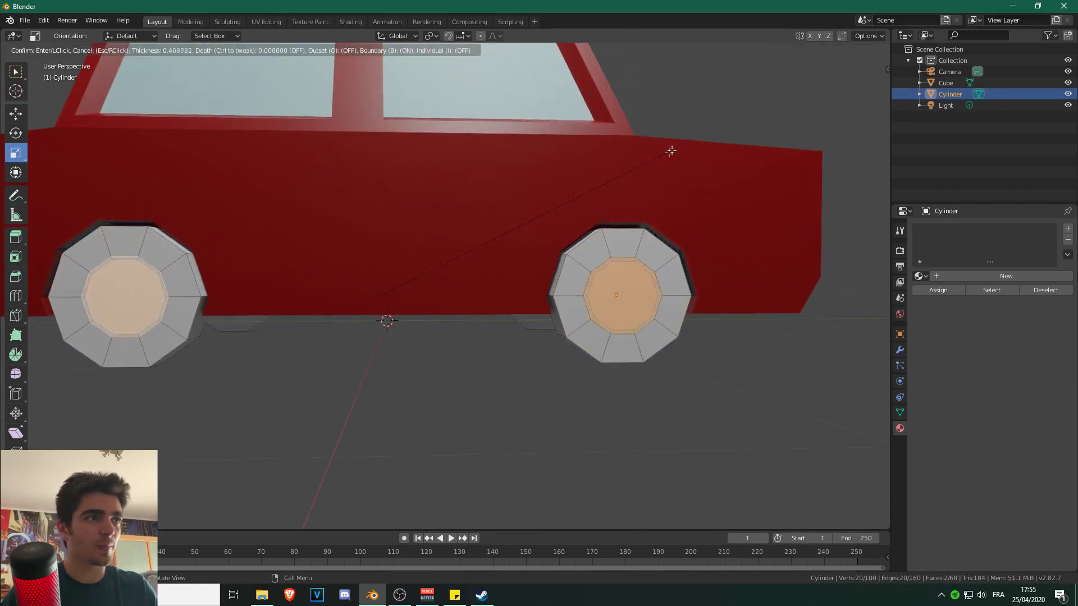
click(677, 149)
Extrude the two inset wheel faces inward by about 0.05 m along the global X axis.
middle_drag(625, 186, 582, 236)
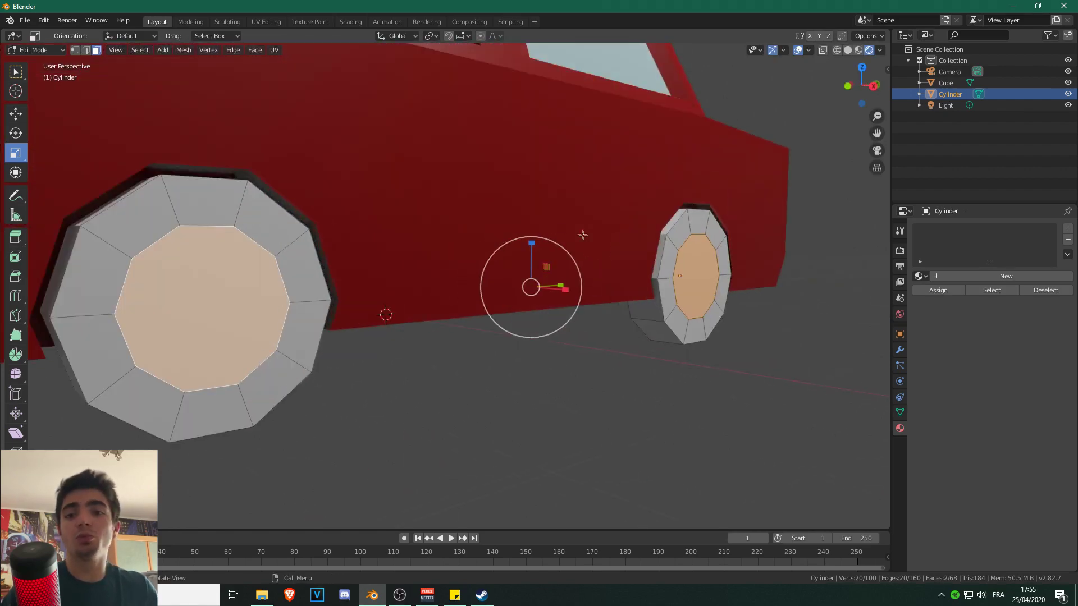
scroll(561, 233, down, 1)
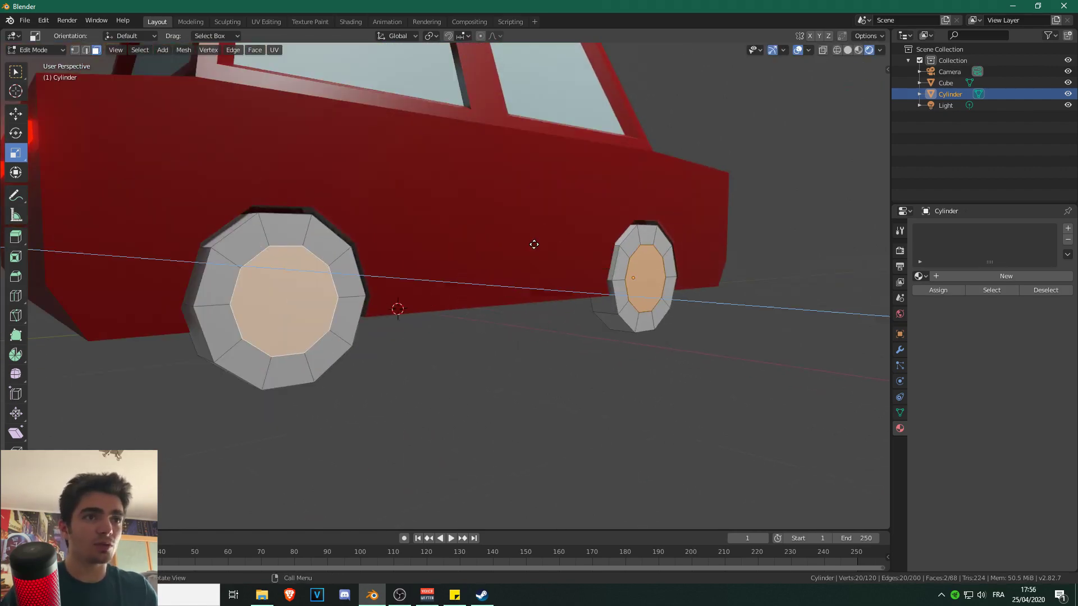
key(e)
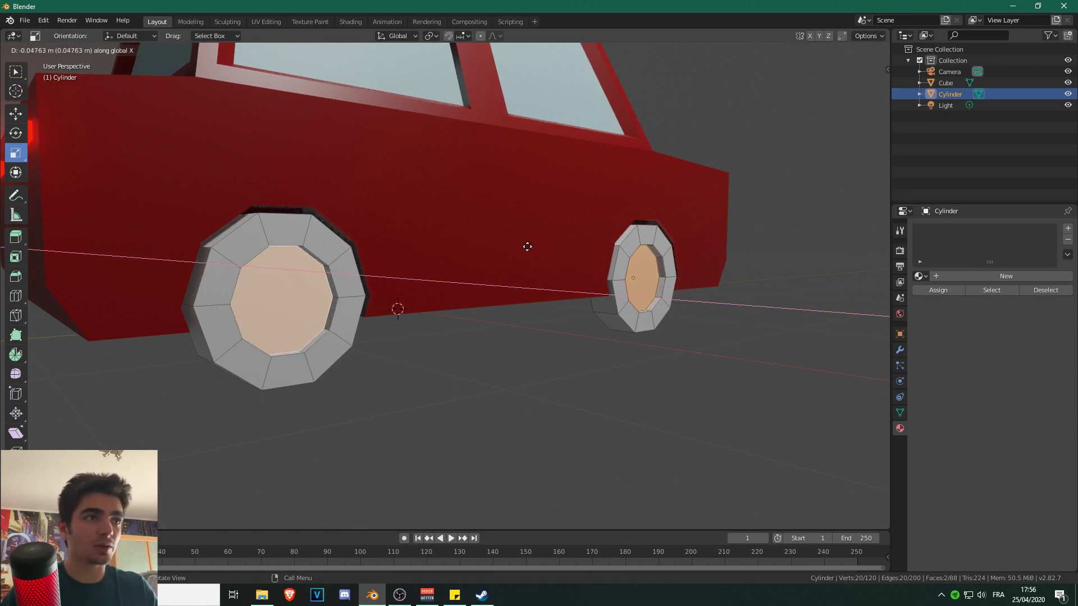
click(527, 248)
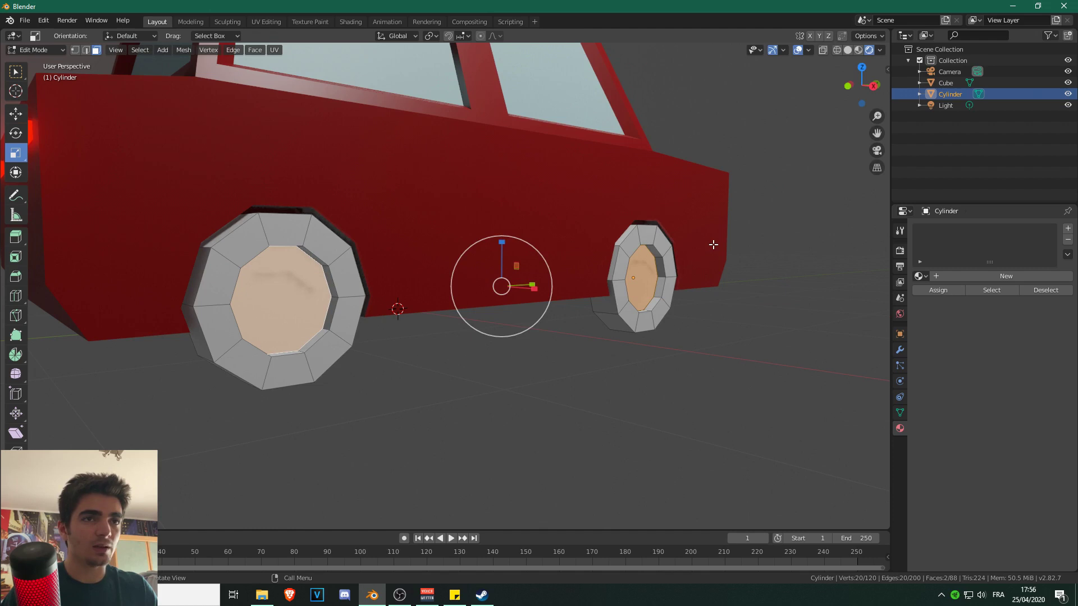
Inset the recessed wheel faces by about 0.29 and extrude the resulting hub faces slightly outward.
key(i)
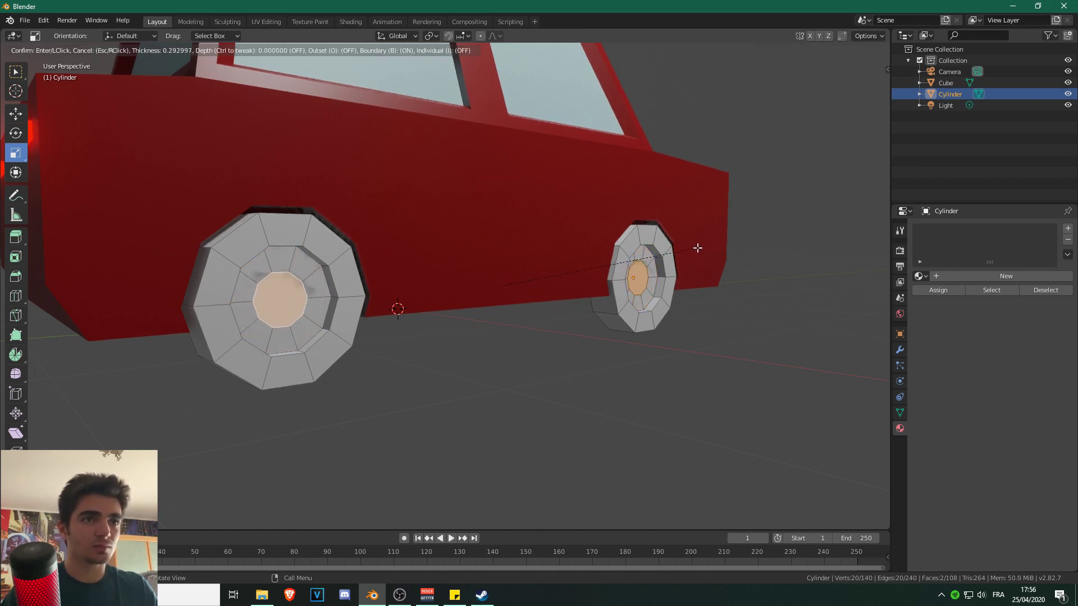
click(697, 247)
key(e)
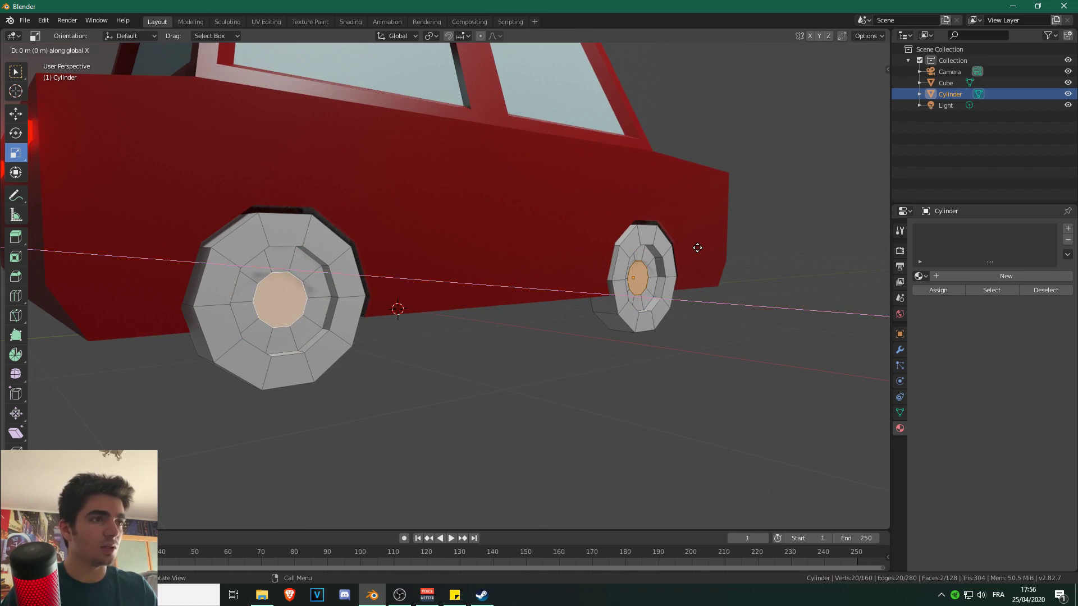
click(697, 247)
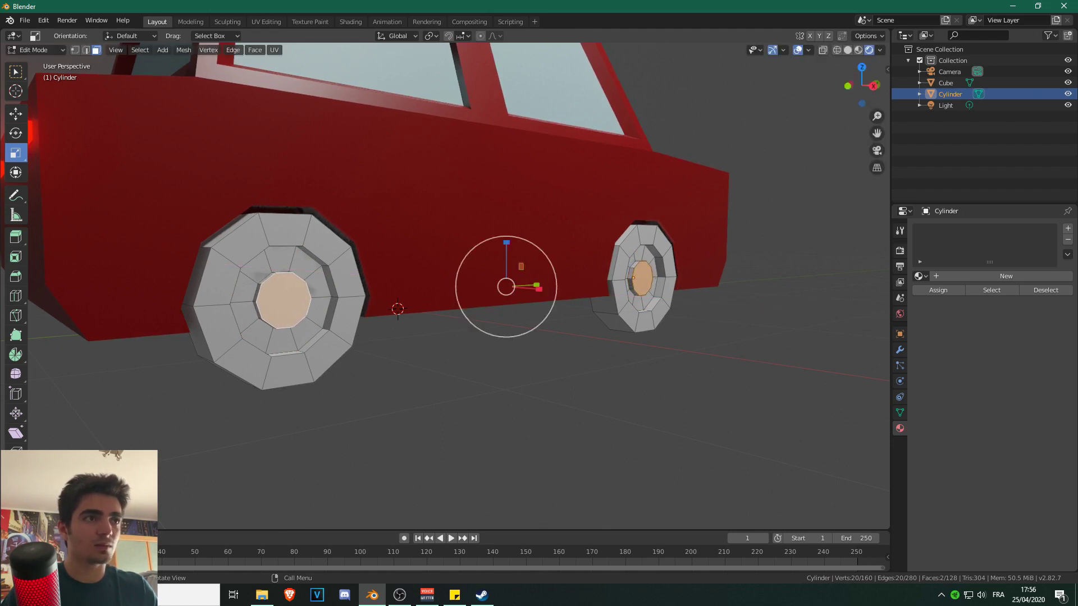
key(s)
click(720, 229)
key(ctrl+z)
Scale down the rear wheel's hub face and the front wheel's hub face separately so both hubs taper slightly.
middle_drag(480, 242, 405, 312)
click(389, 321)
click(387, 319)
key(s)
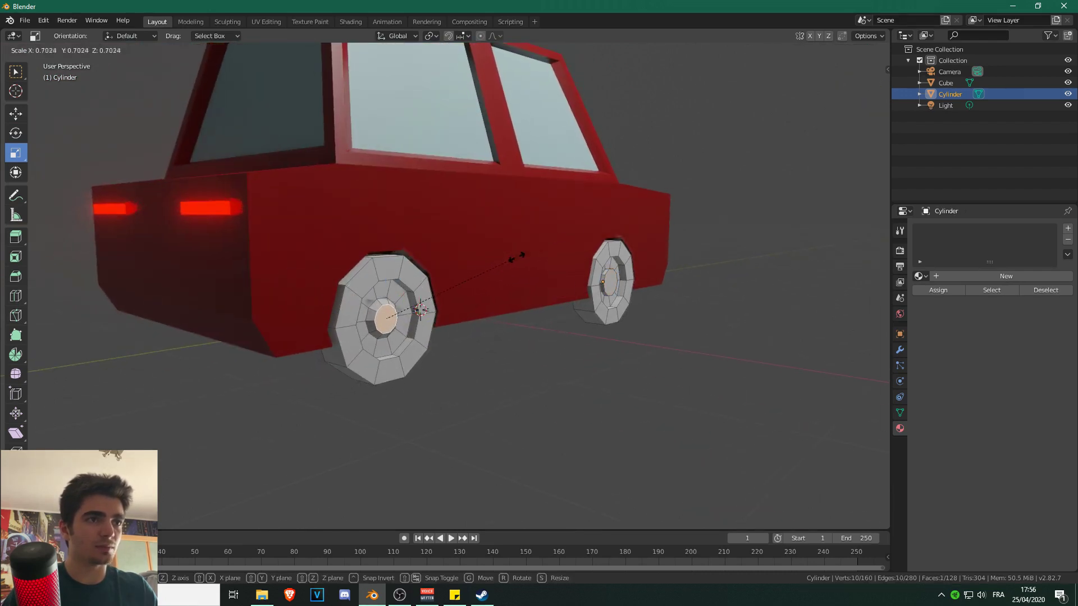
click(561, 255)
click(611, 284)
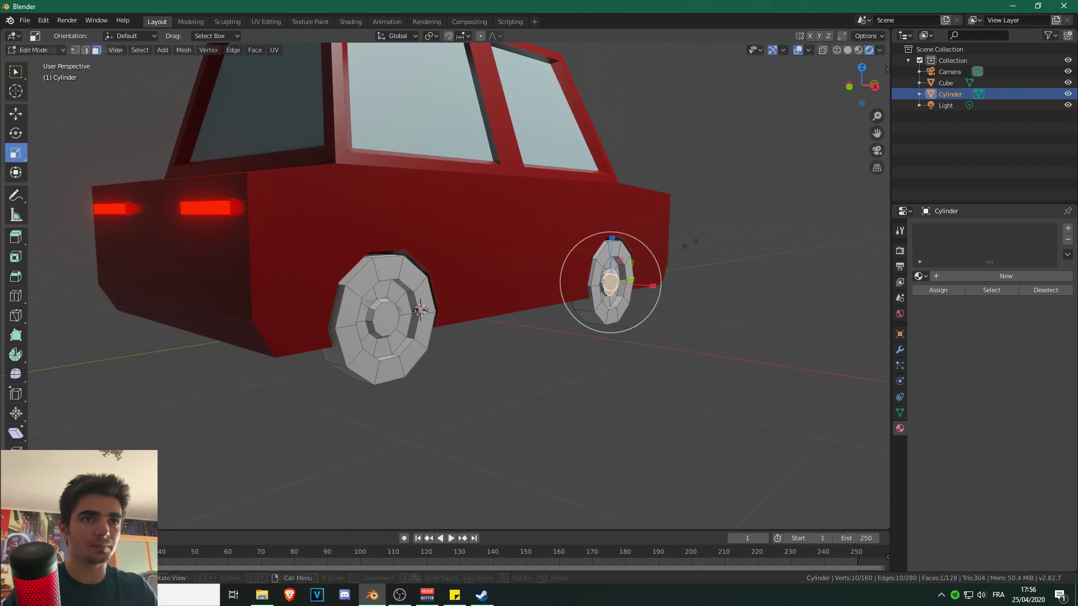
key(s)
Create a material named Wheels for the wheels object and darken its base color to near black.
middle_drag(607, 262, 431, 235)
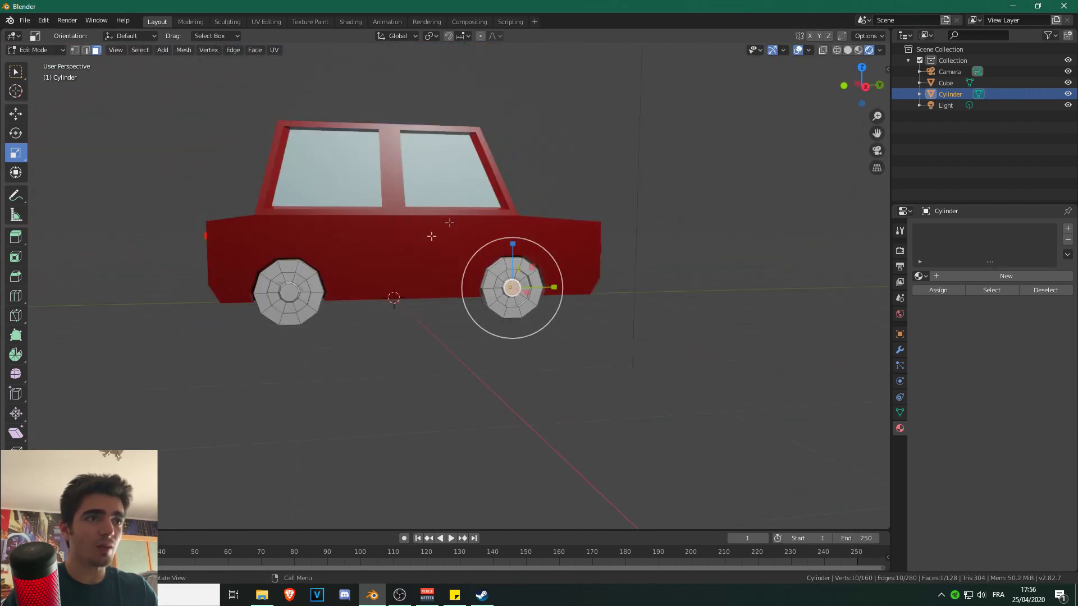
scroll(342, 250, up, 2)
middle_drag(328, 252, 386, 266)
scroll(404, 269, up, 1)
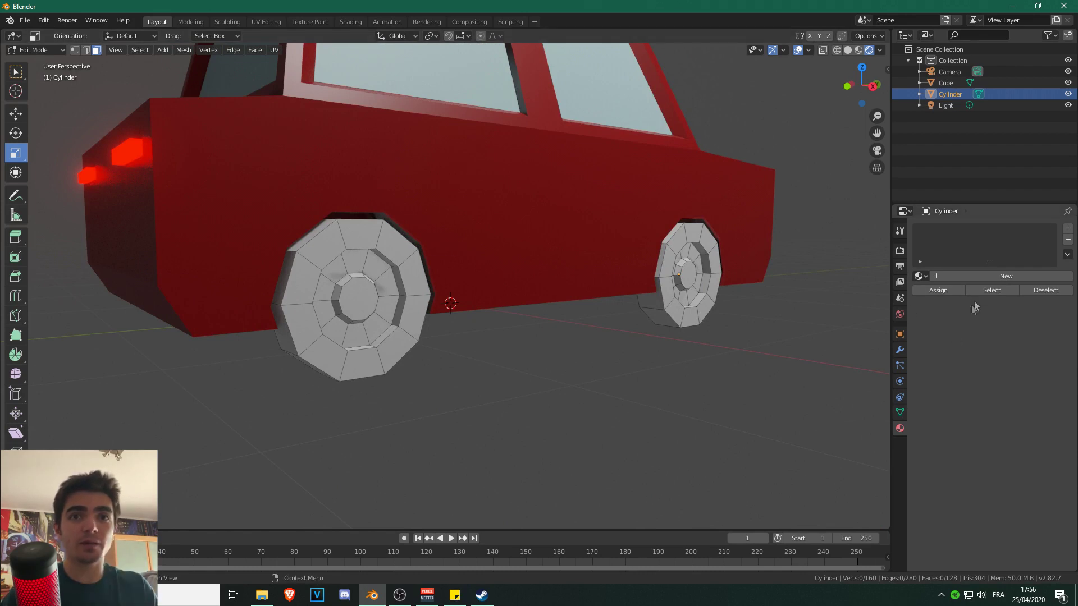
click(964, 275)
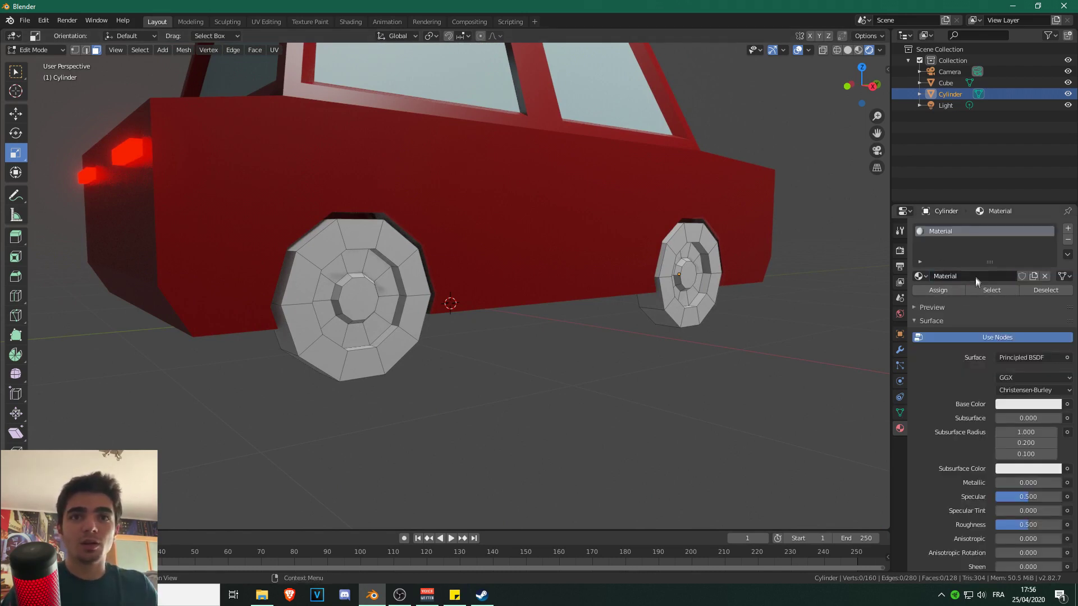
click(1015, 403)
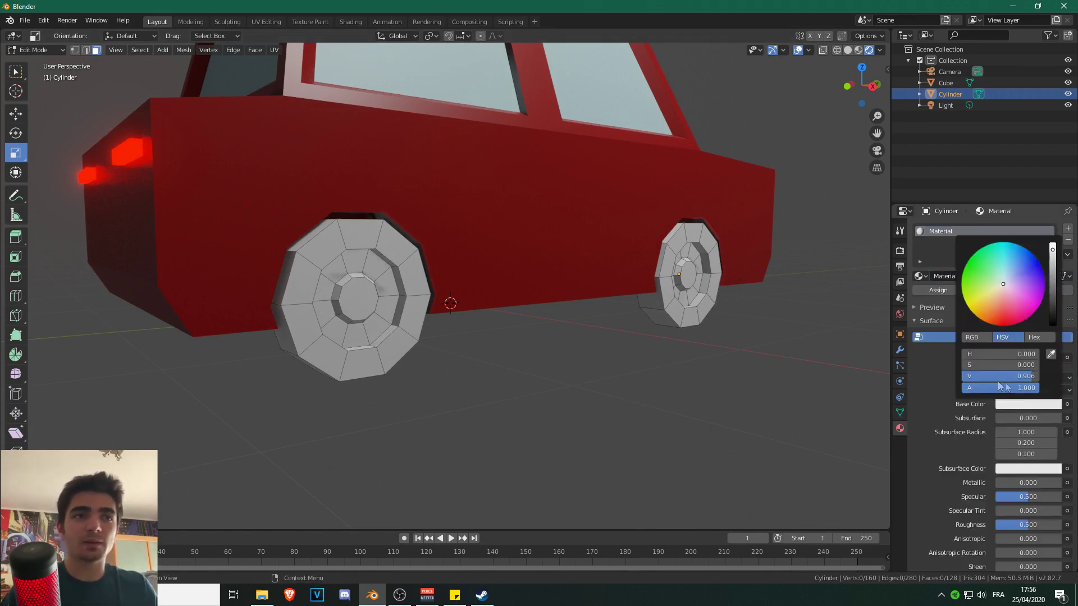
drag(1053, 278, 1053, 314)
Add a second wheel material named Gris with a light grey base color.
click(1067, 229)
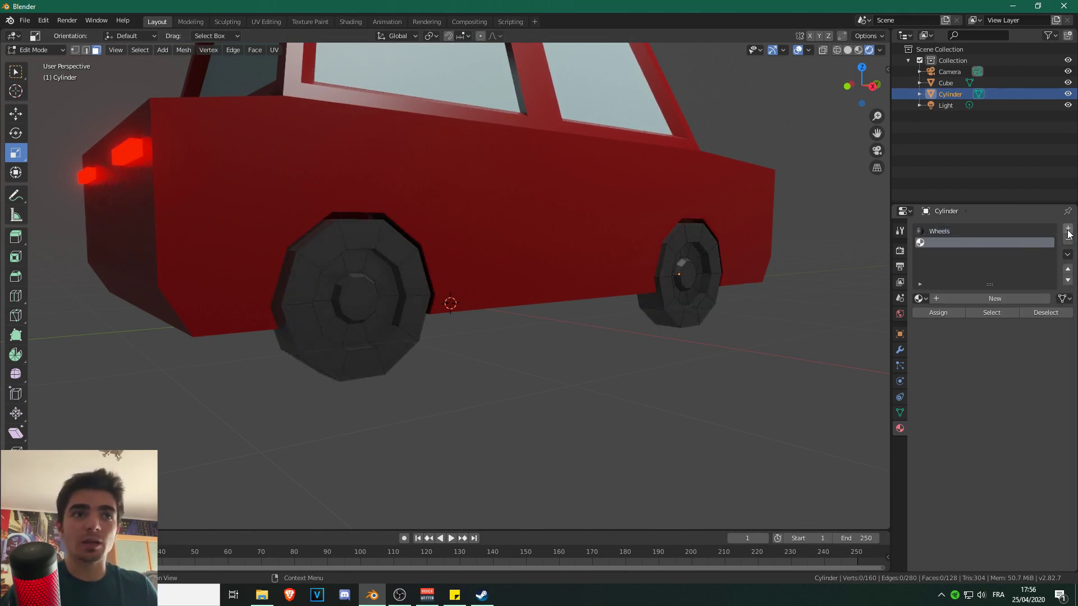
click(994, 299)
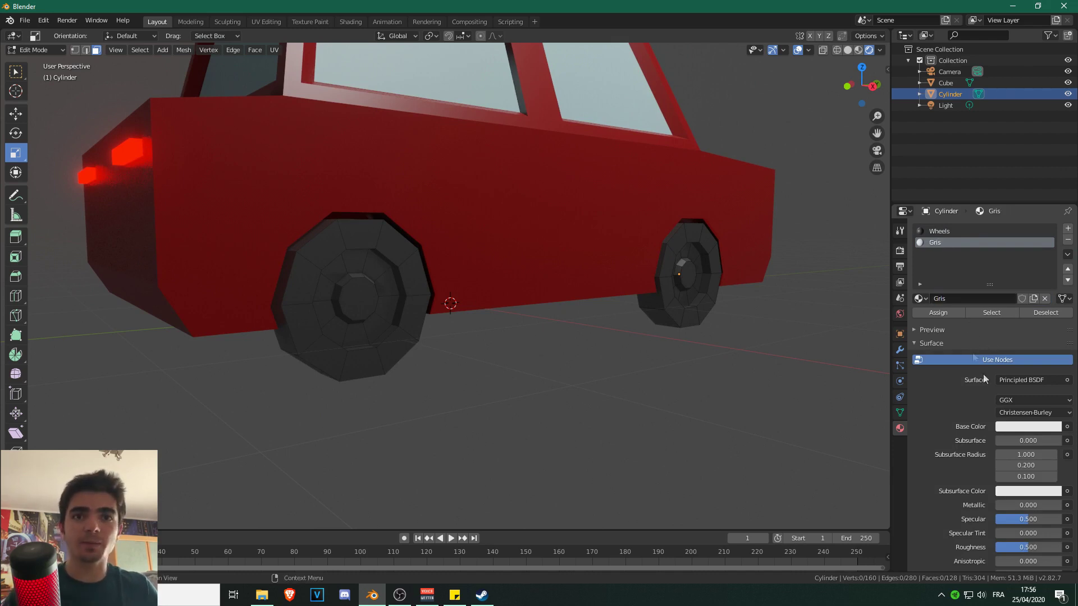
click(1016, 428)
mouse_move(1051, 292)
mouse_down()
mouse_move(1051, 300)
mouse_move(1051, 284)
mouse_up()
Assign the Gris material to the recessed rim and hub faces of both visible wheels, and finish editing the mesh.
click(370, 291)
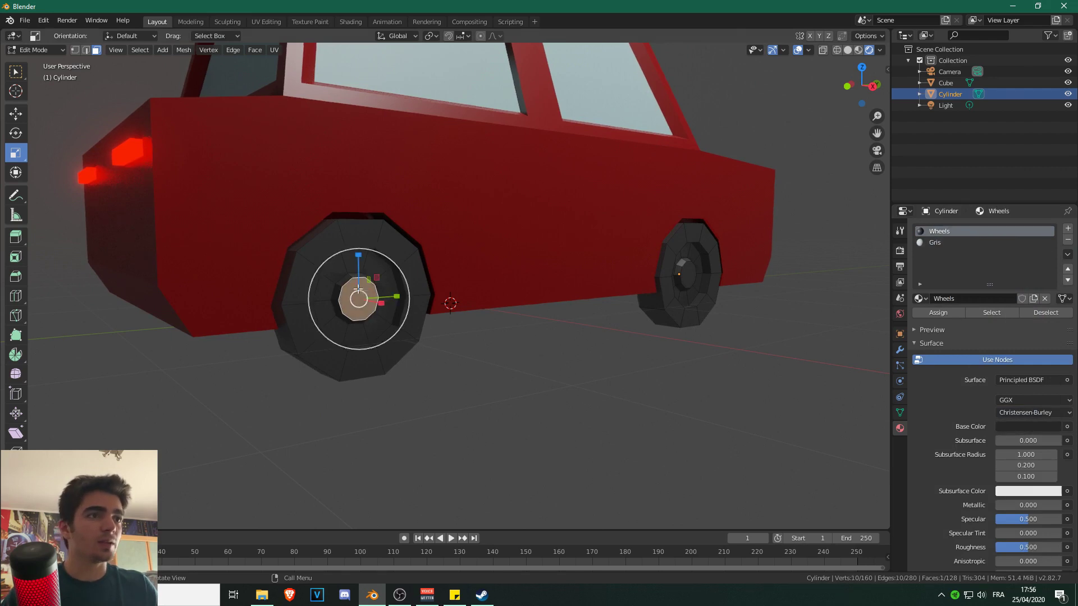
scroll(322, 268, up, 2)
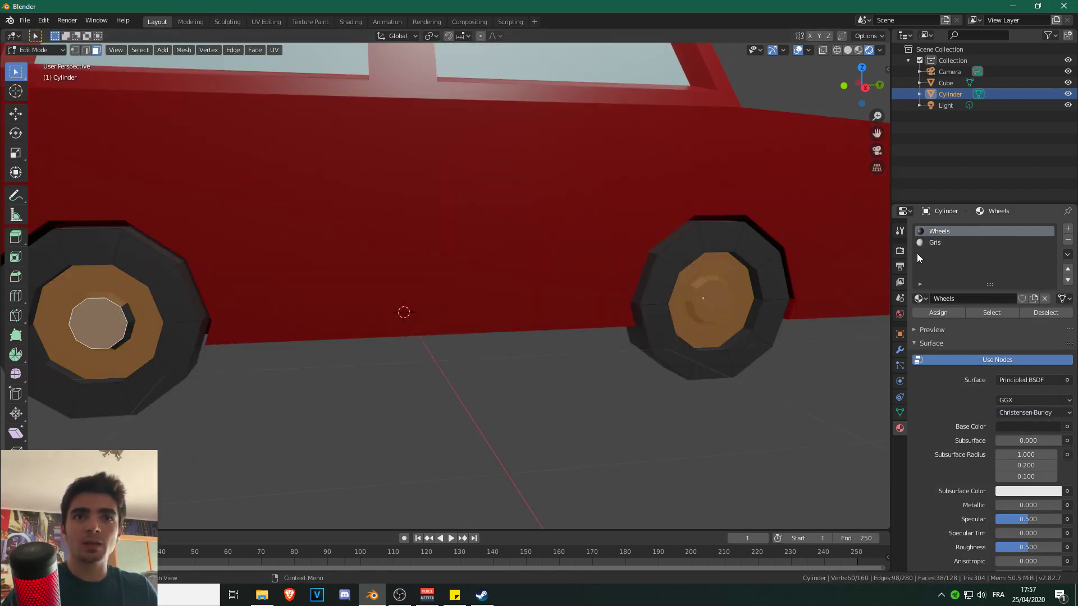
click(932, 242)
click(928, 312)
scroll(435, 366, down, 5)
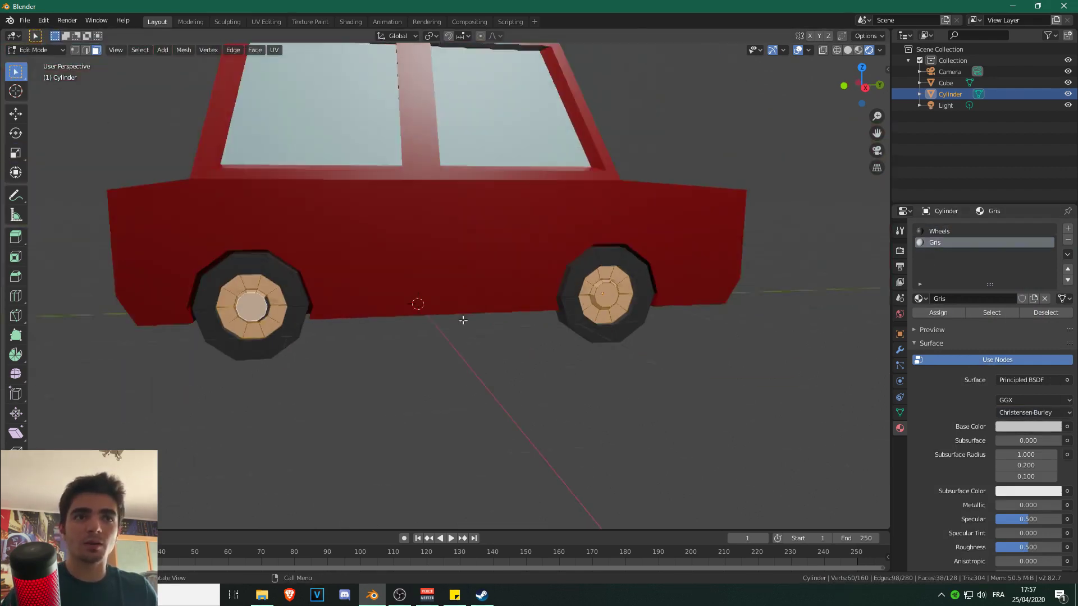
key(alt+a)
key(Tab)
Examine the colored car body and its grey-rimmed wheels from several angles.
middle_drag(435, 367, 247, 293)
scroll(387, 353, up, 2)
scroll(428, 301, up, 1)
shift+middle_drag(337, 272, 505, 301)
key(alt+a)
middle_drag(606, 274, 464, 310)
scroll(494, 312, up, 2)
scroll(465, 310, up, 1)
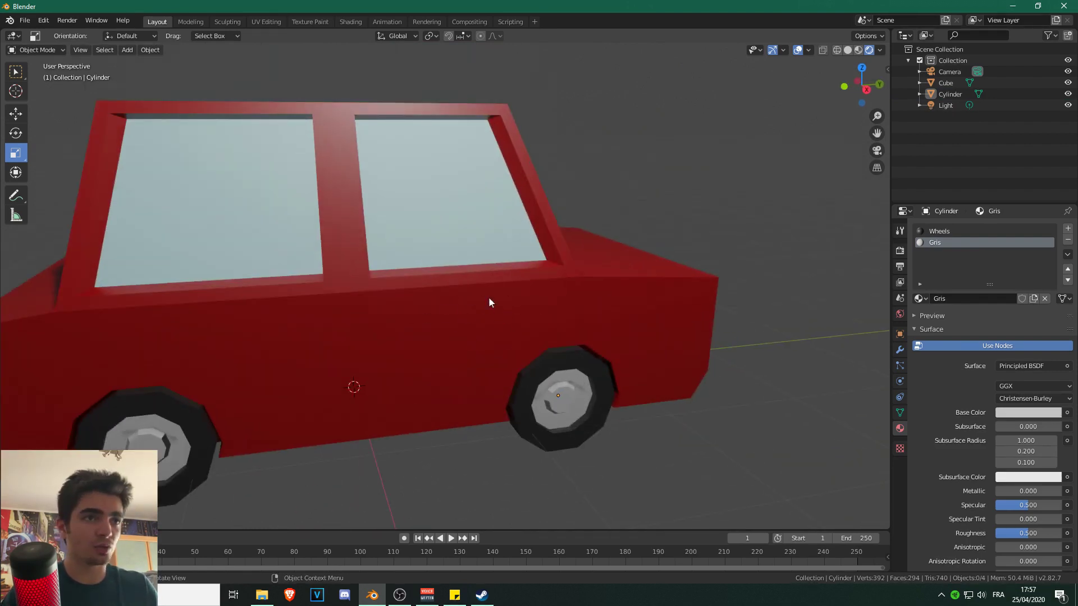
scroll(369, 315, down, 2)
middle_drag(306, 306, 443, 321)
scroll(366, 282, up, 1)
scroll(366, 269, up, 3)
scroll(397, 272, down, 3)
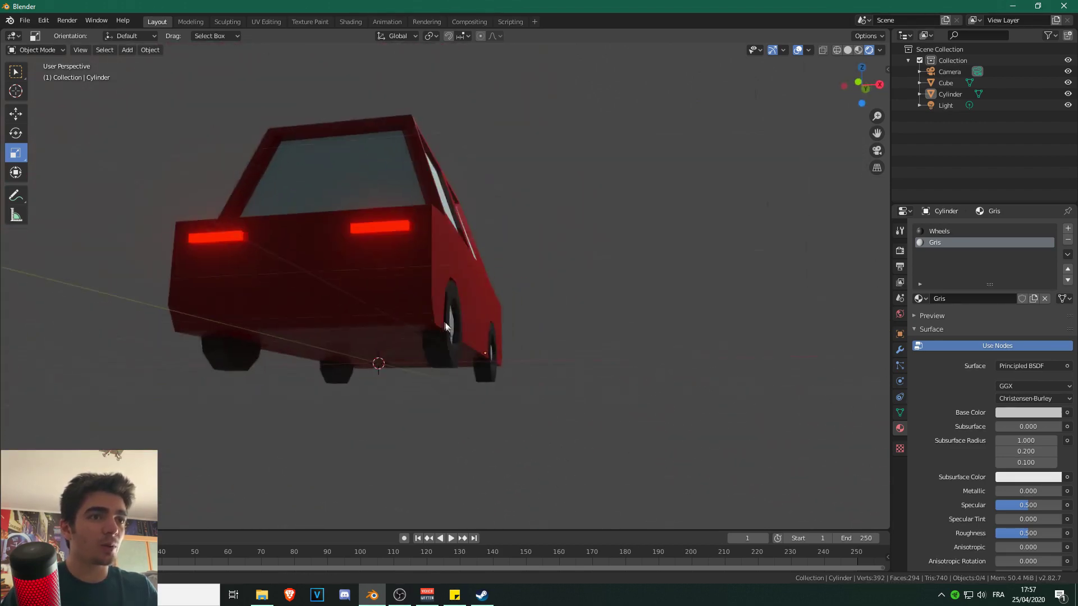
key(Tab)
scroll(428, 354, up, 3)
scroll(428, 348, down, 2)
key(Tab)
Select the lower lengthwise edges on both sides of the car body and scale them inward along X to about 0.9, finishing the mesh edit.
click(441, 264)
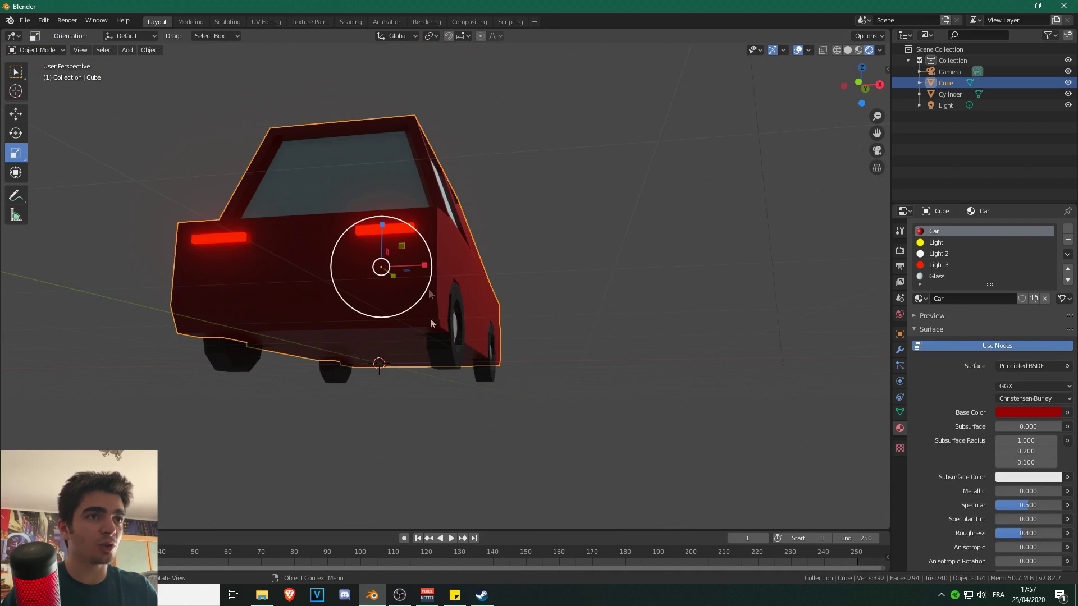
key(Tab)
scroll(454, 382, up, 2)
click(433, 367)
key(2)
click(444, 368)
scroll(445, 367, down, 2)
middle_drag(444, 368, 392, 301)
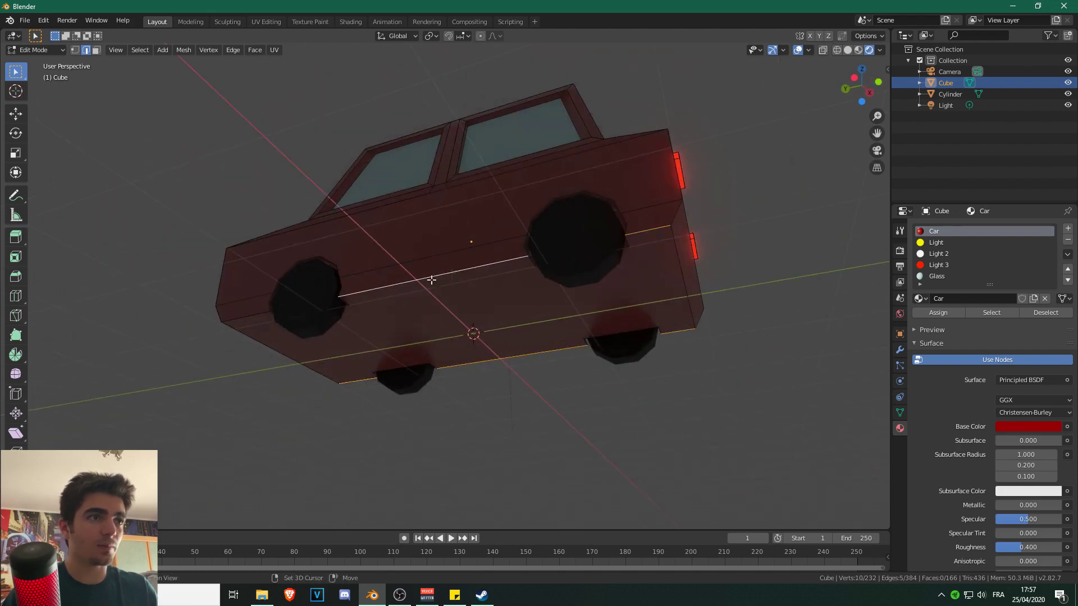
middle_drag(249, 319, 284, 343)
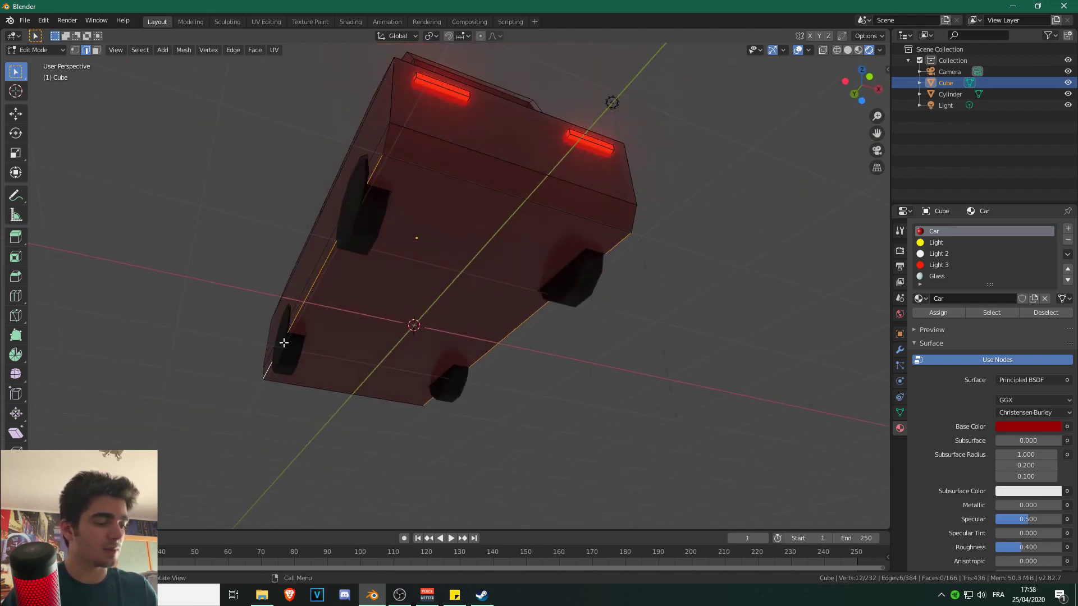
key(s)
key(x)
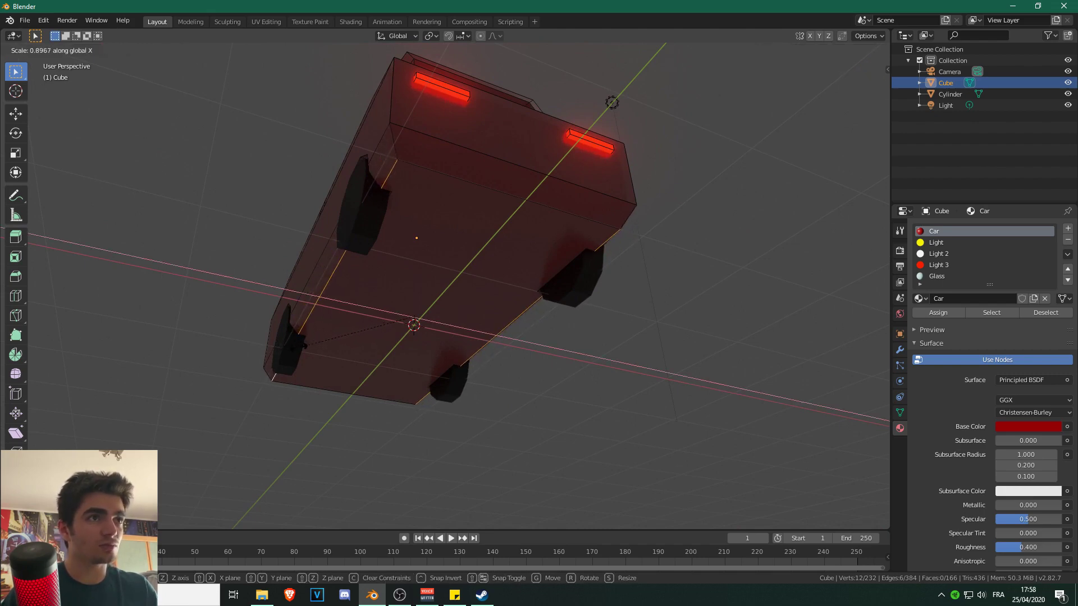
click(305, 345)
middle_drag(308, 358, 501, 221)
key(Tab)
click(226, 272)
scroll(314, 231, up, 3)
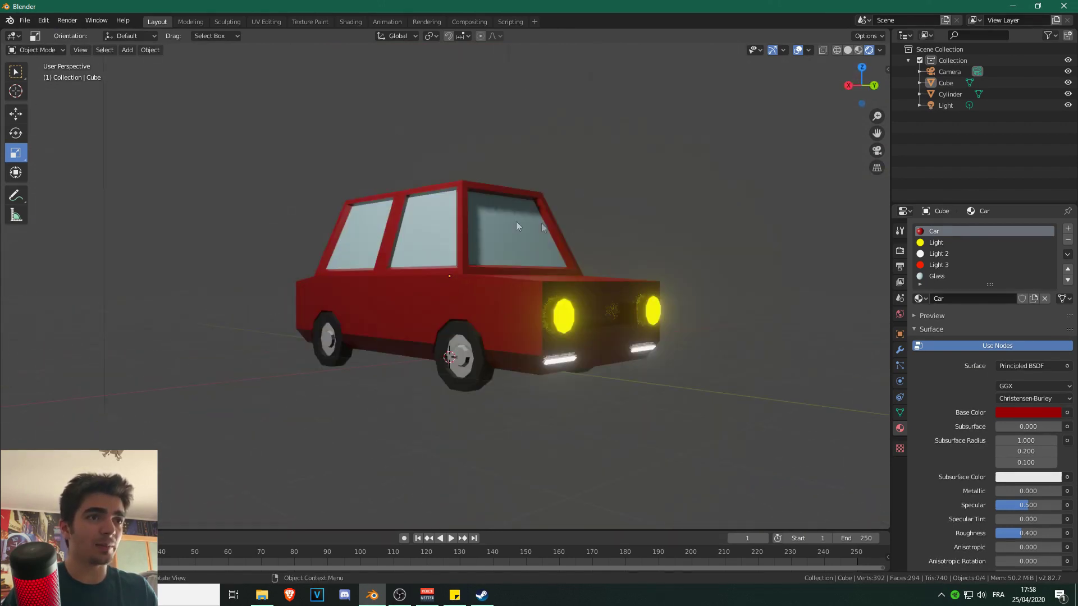
middle_drag(686, 207, 616, 241)
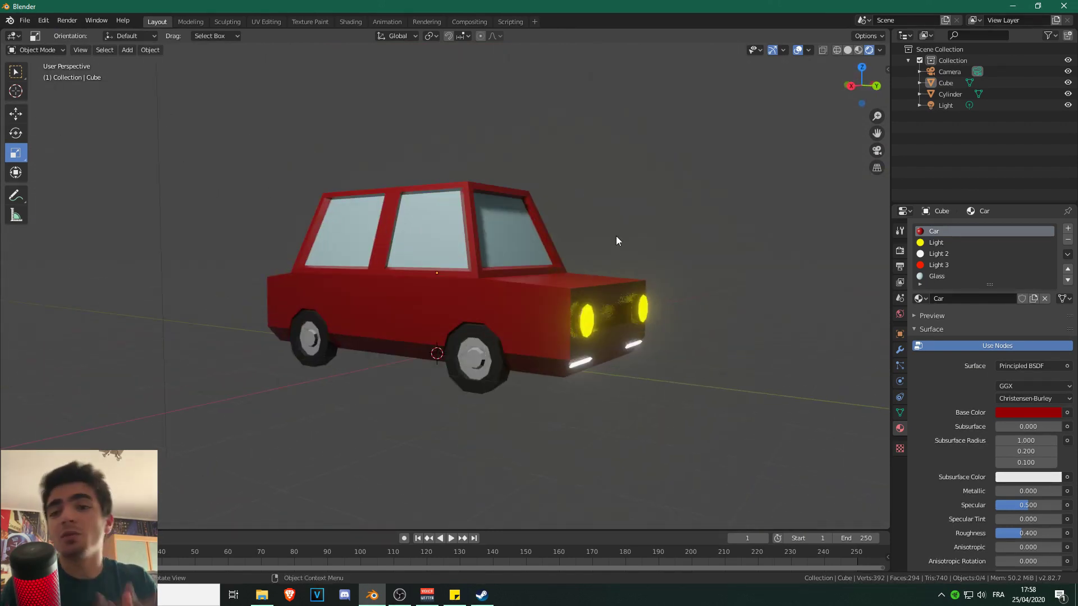